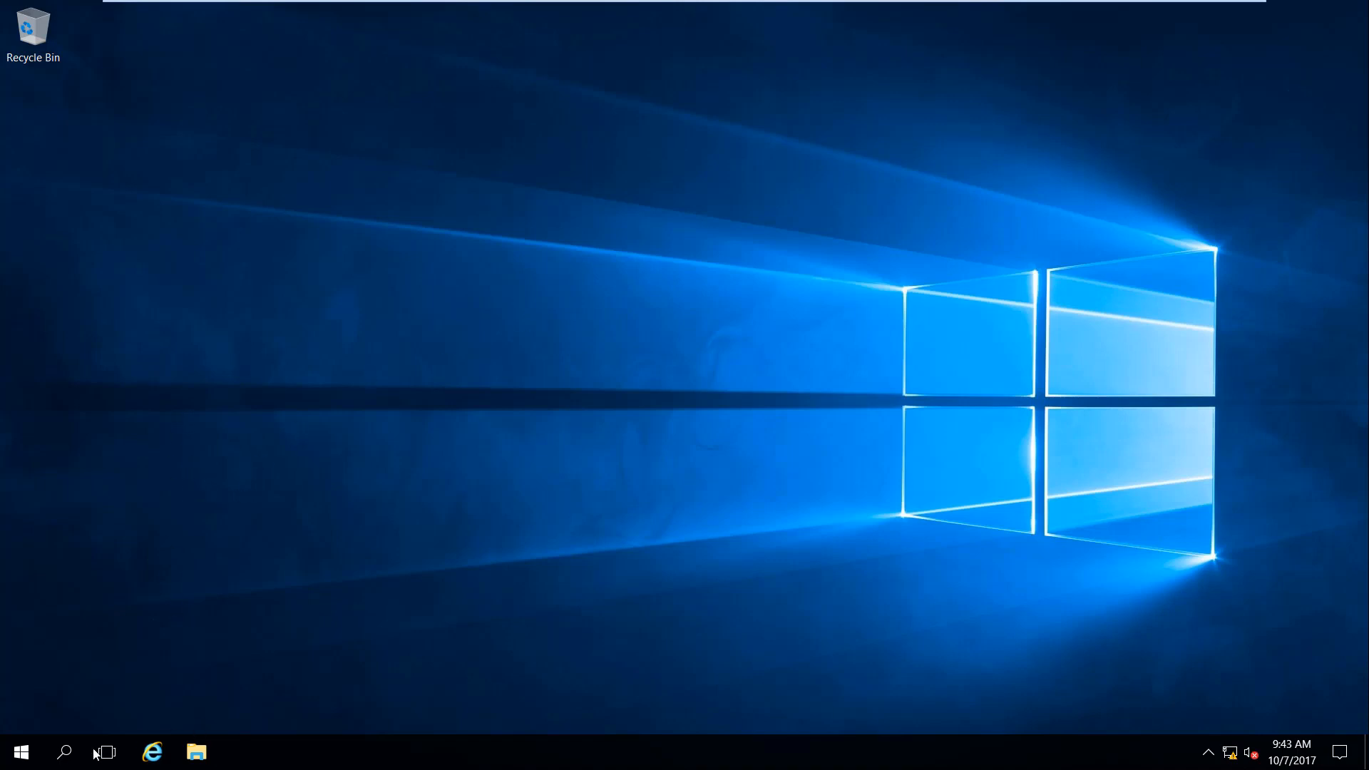
# Step: Open Server Manager and start adding roles with a role-based or feature-based installation on the local server
pyautogui.click(22, 757)
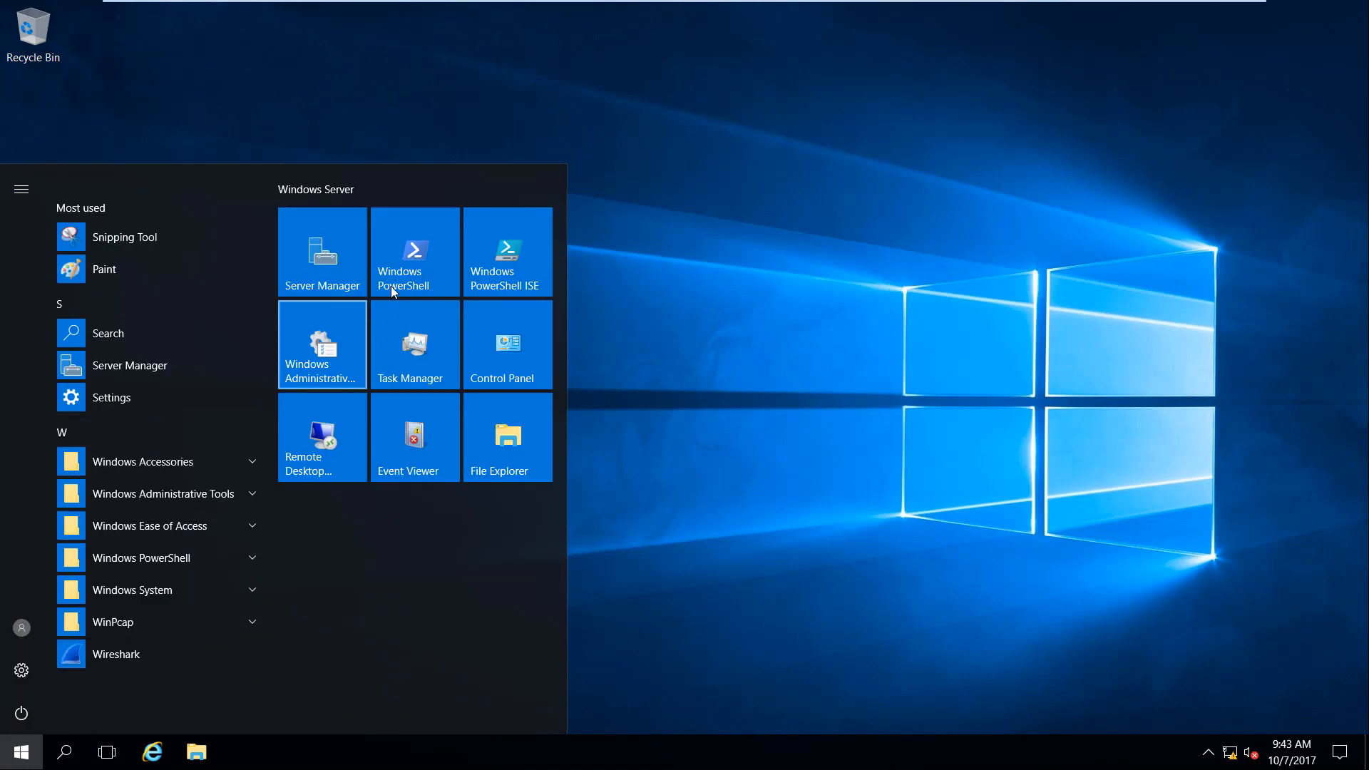
pyautogui.click(338, 251)
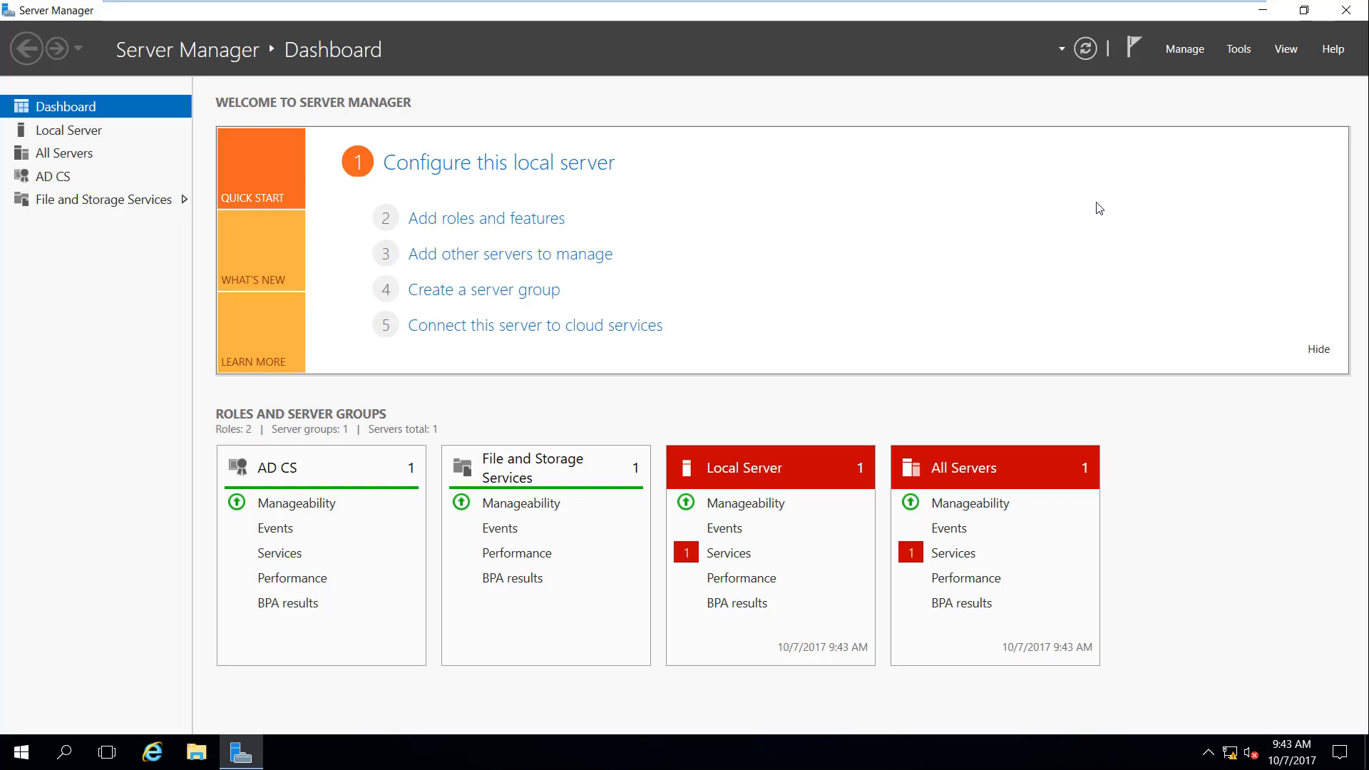
pyautogui.click(1204, 58)
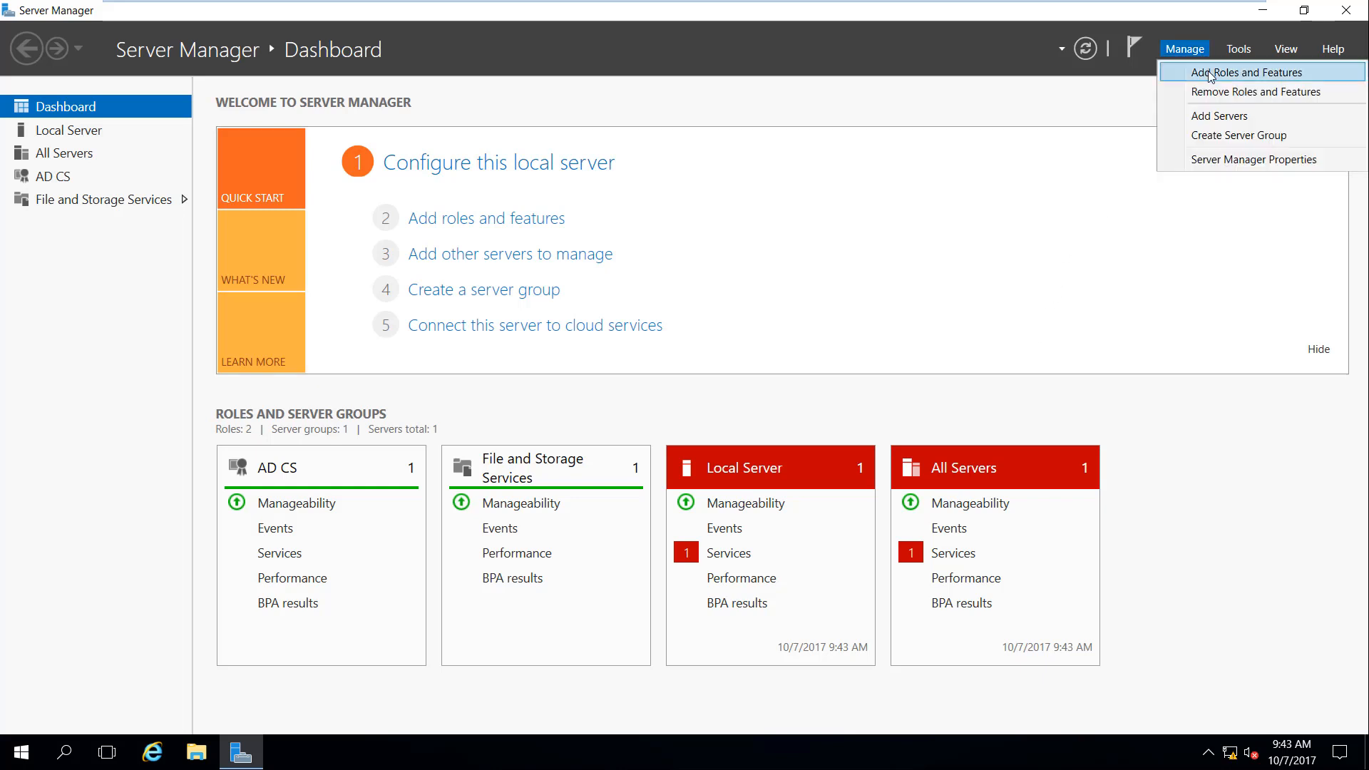
pyautogui.click(1207, 77)
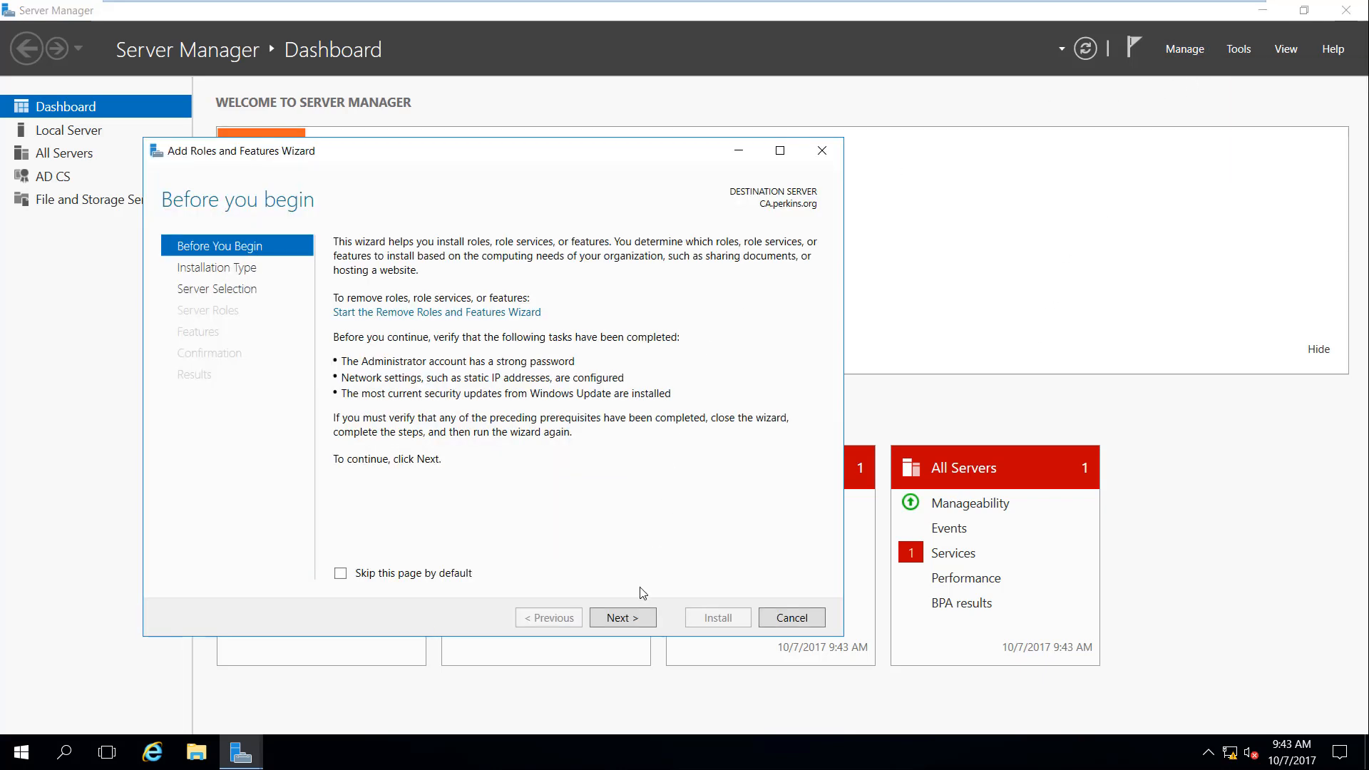
pyautogui.click(641, 620)
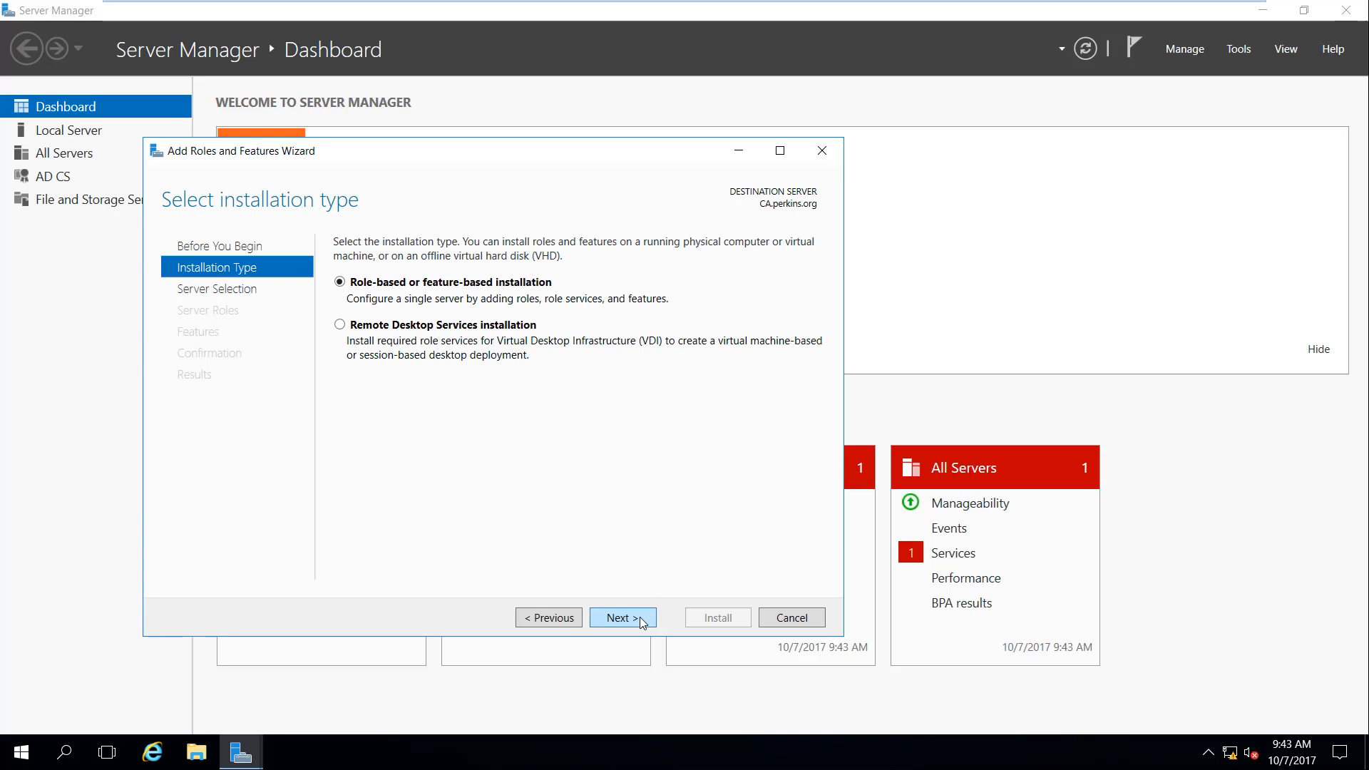
pyautogui.click(642, 621)
pyautogui.click(641, 620)
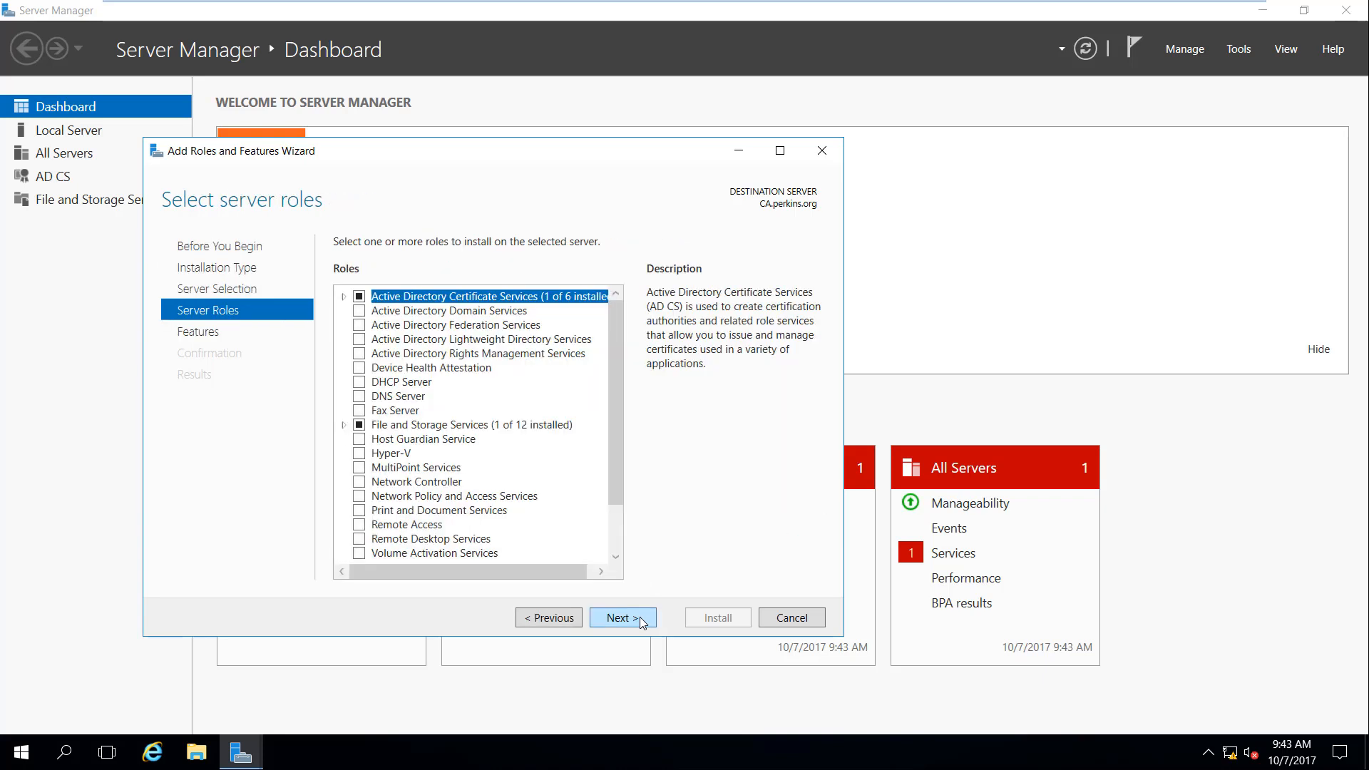
# Step: Select File and iSCSI Services with the File Server, iSCSI Target Server and BranchCache for Network Files role services
pyautogui.moveTo(613, 464); pyautogui.dragTo(636, 528)
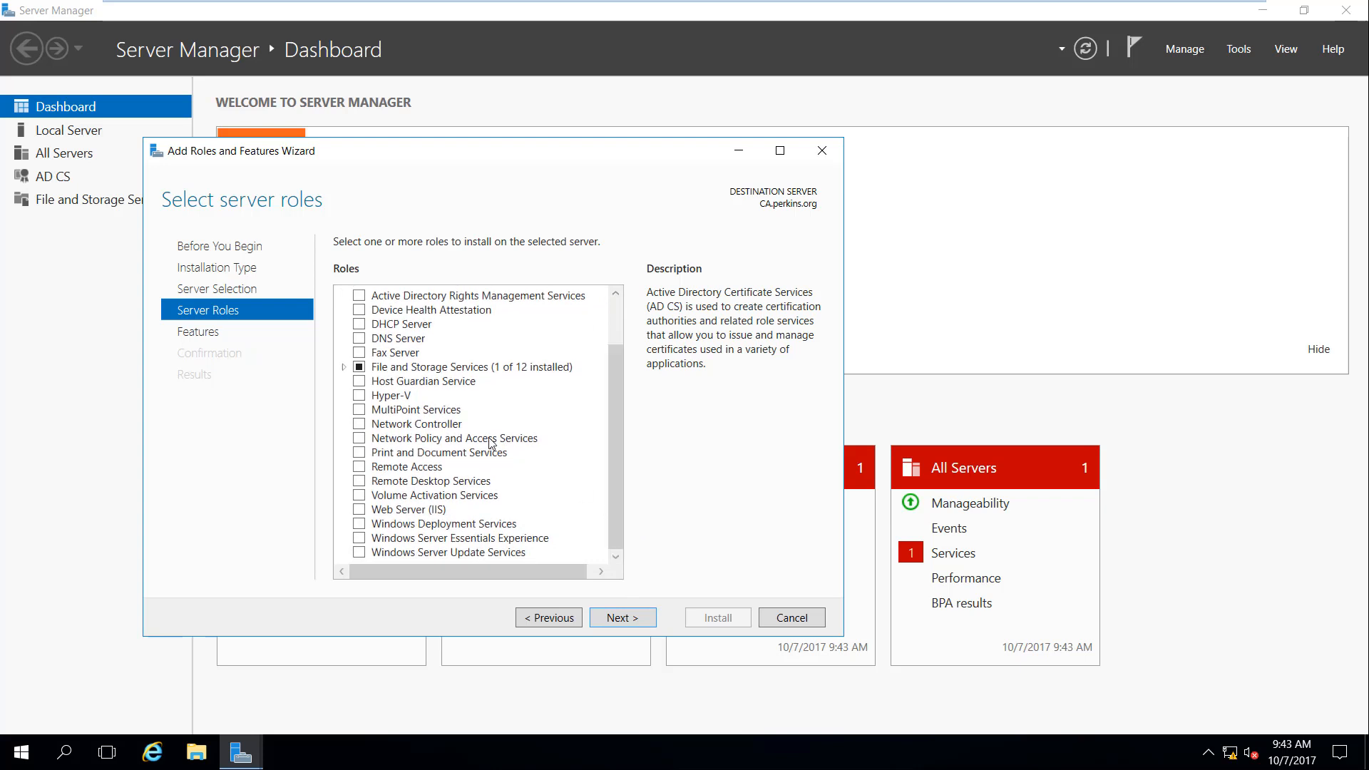
pyautogui.click(344, 367)
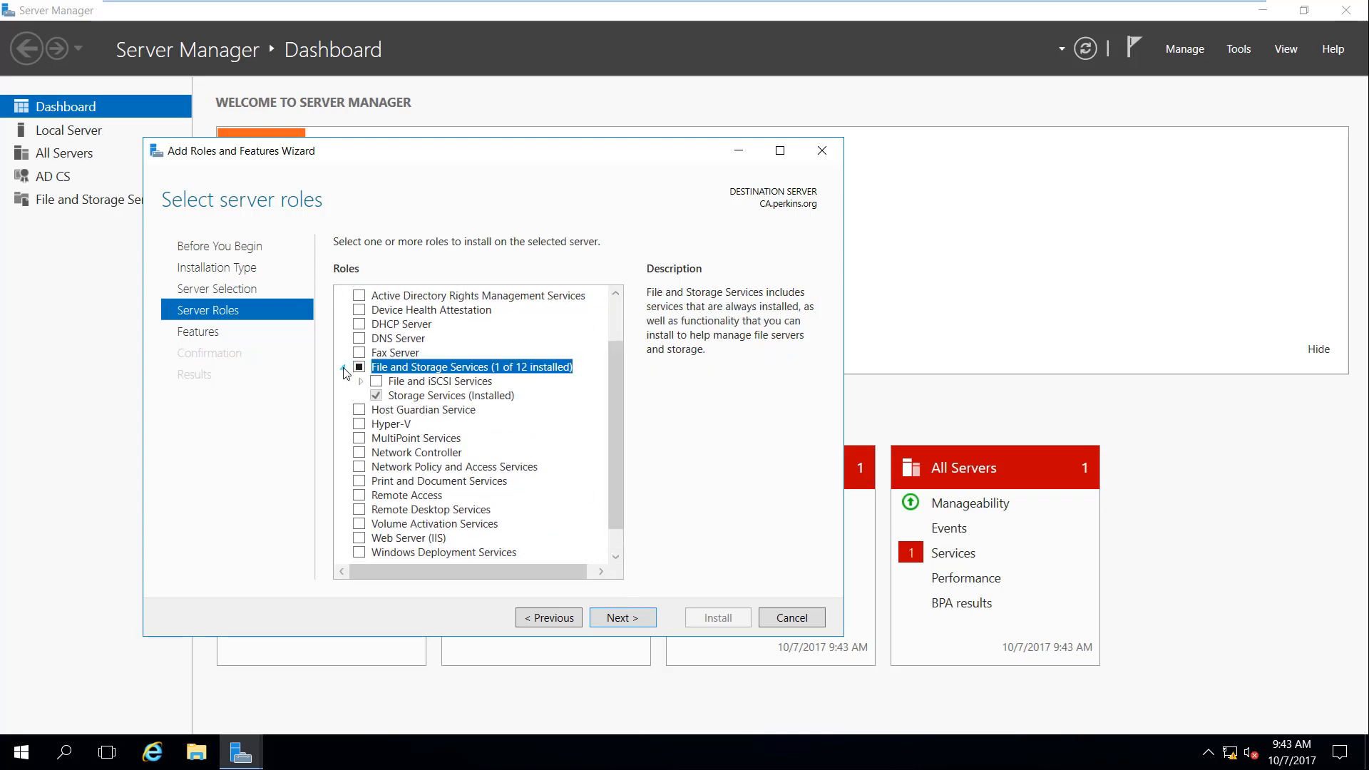
pyautogui.click(378, 383)
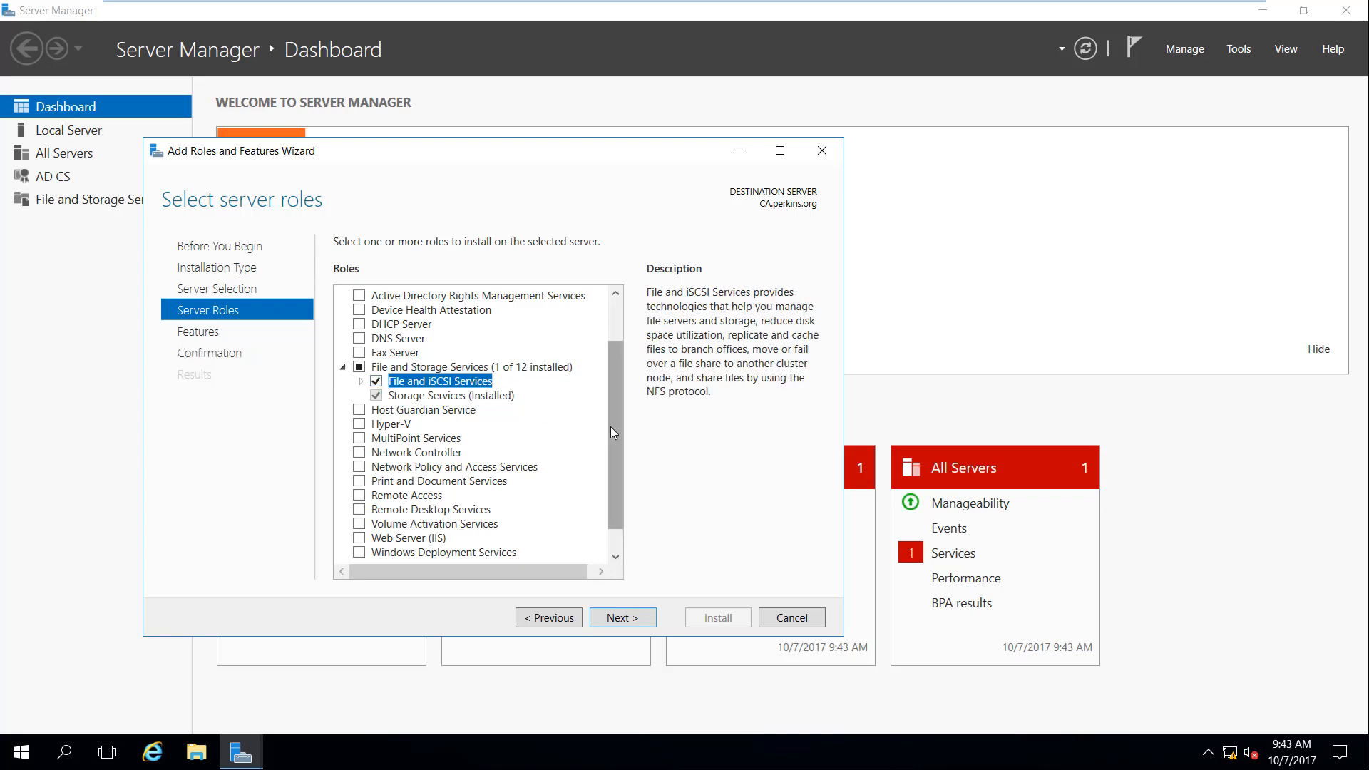
pyautogui.click(361, 383)
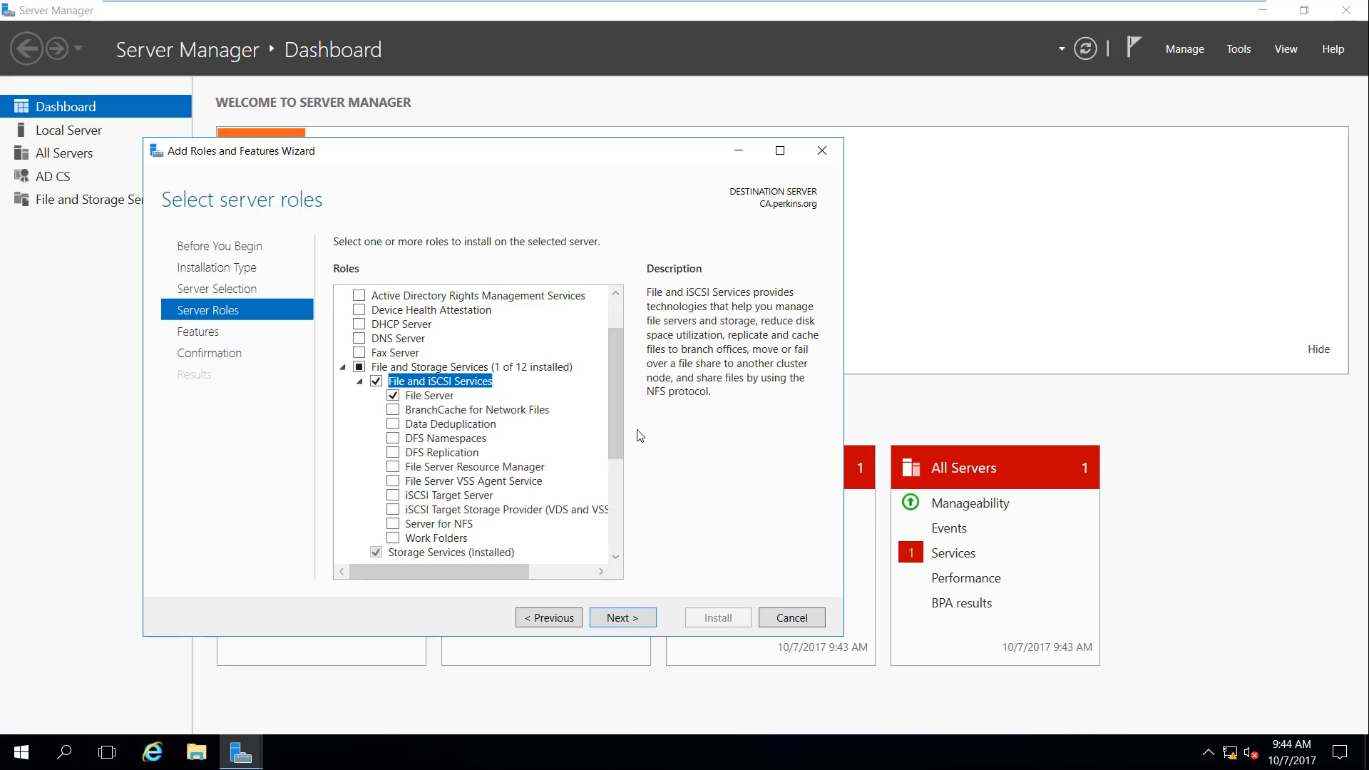
pyautogui.moveTo(619, 430); pyautogui.dragTo(623, 455)
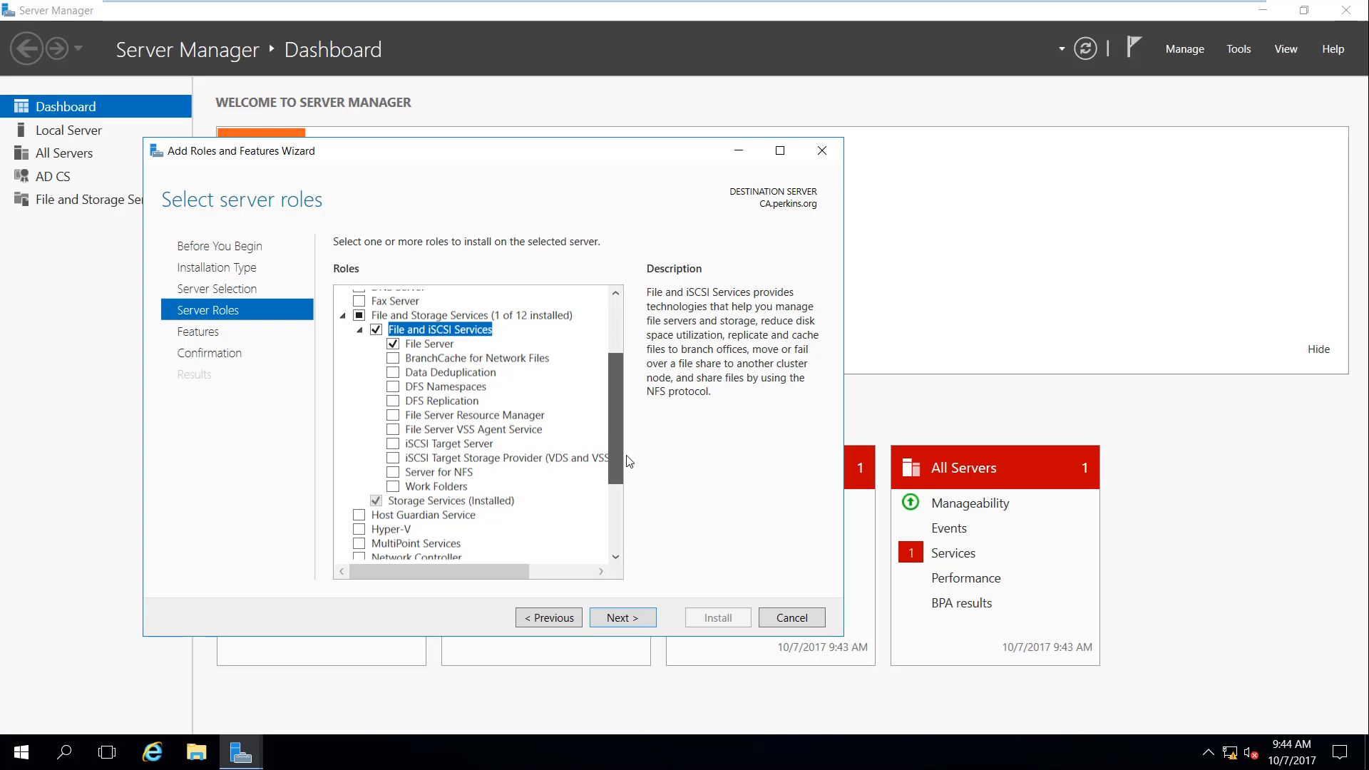
pyautogui.click(392, 445)
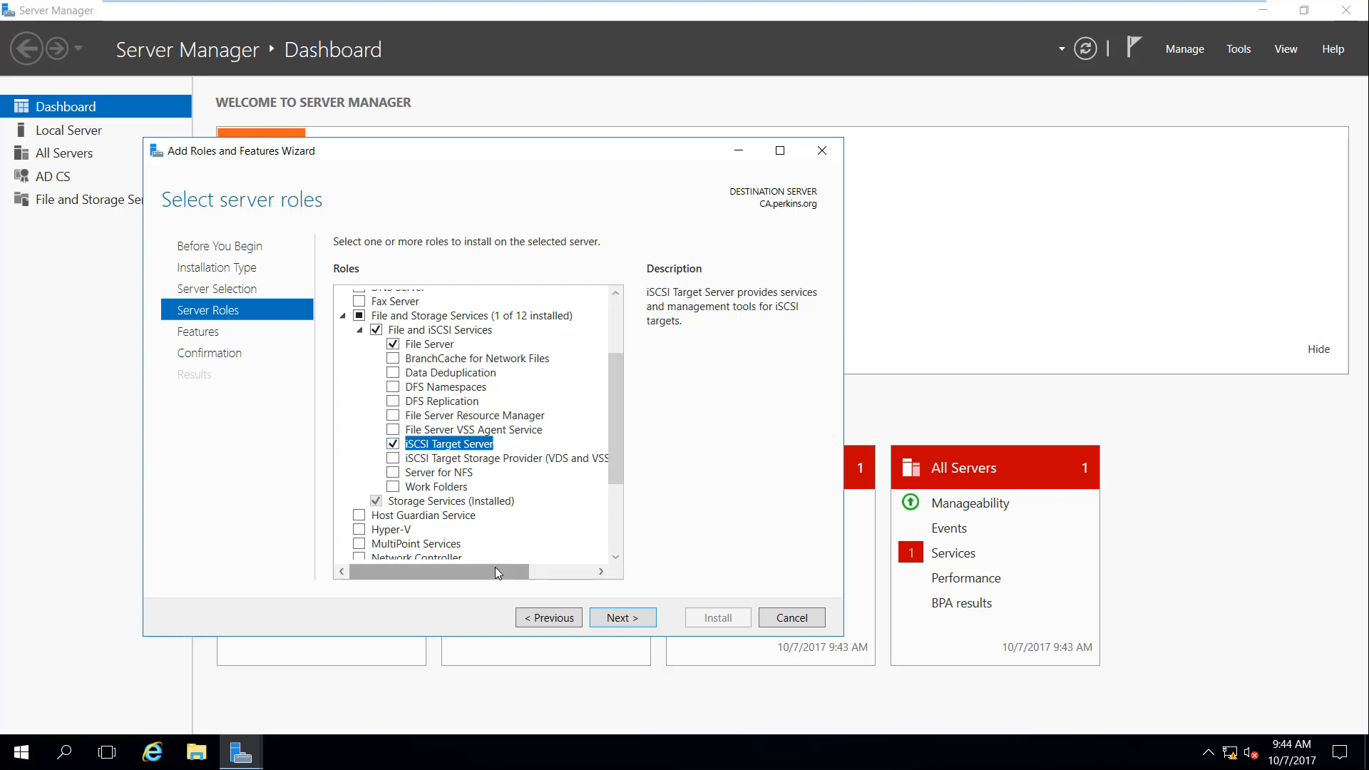
pyautogui.moveTo(505, 578)
pyautogui.mouseDown()
pyautogui.moveTo(544, 570)
pyautogui.moveTo(499, 578)
pyautogui.mouseUp()
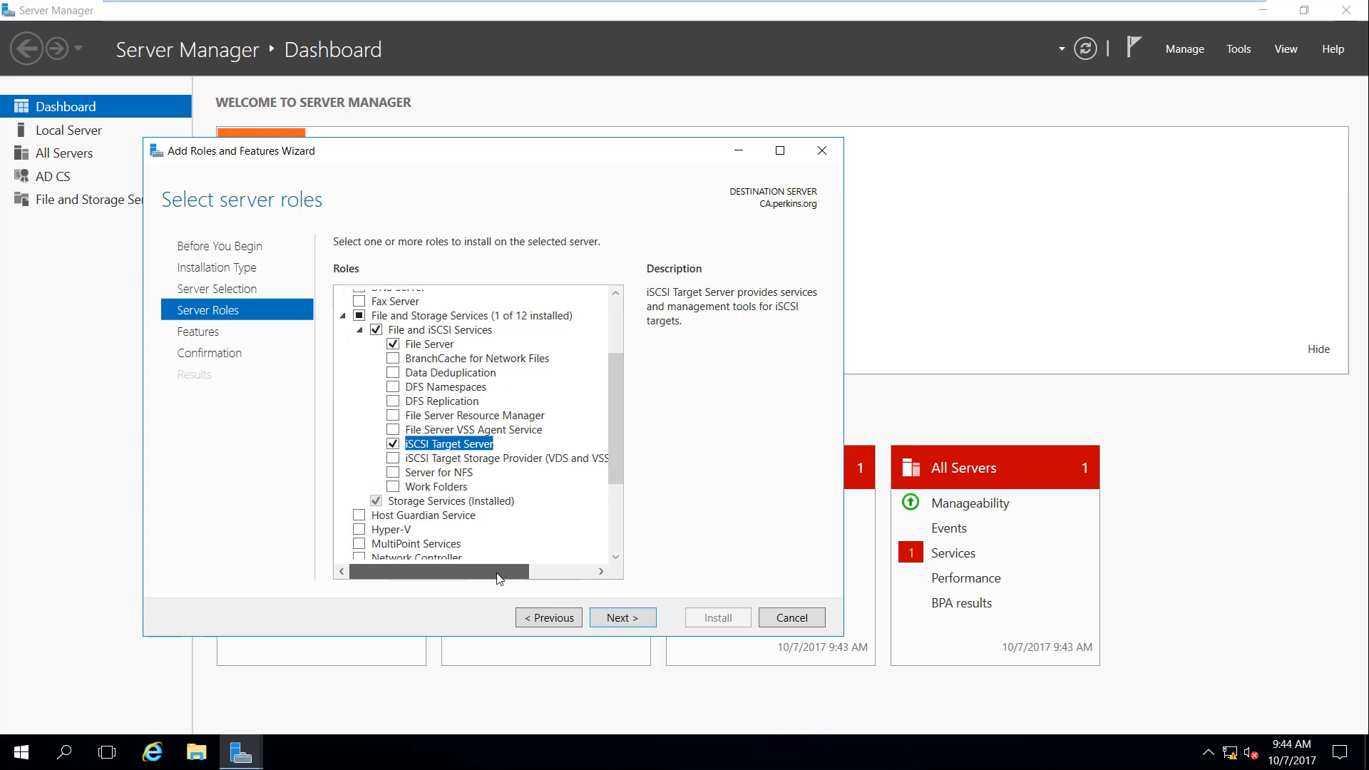
pyautogui.click(394, 359)
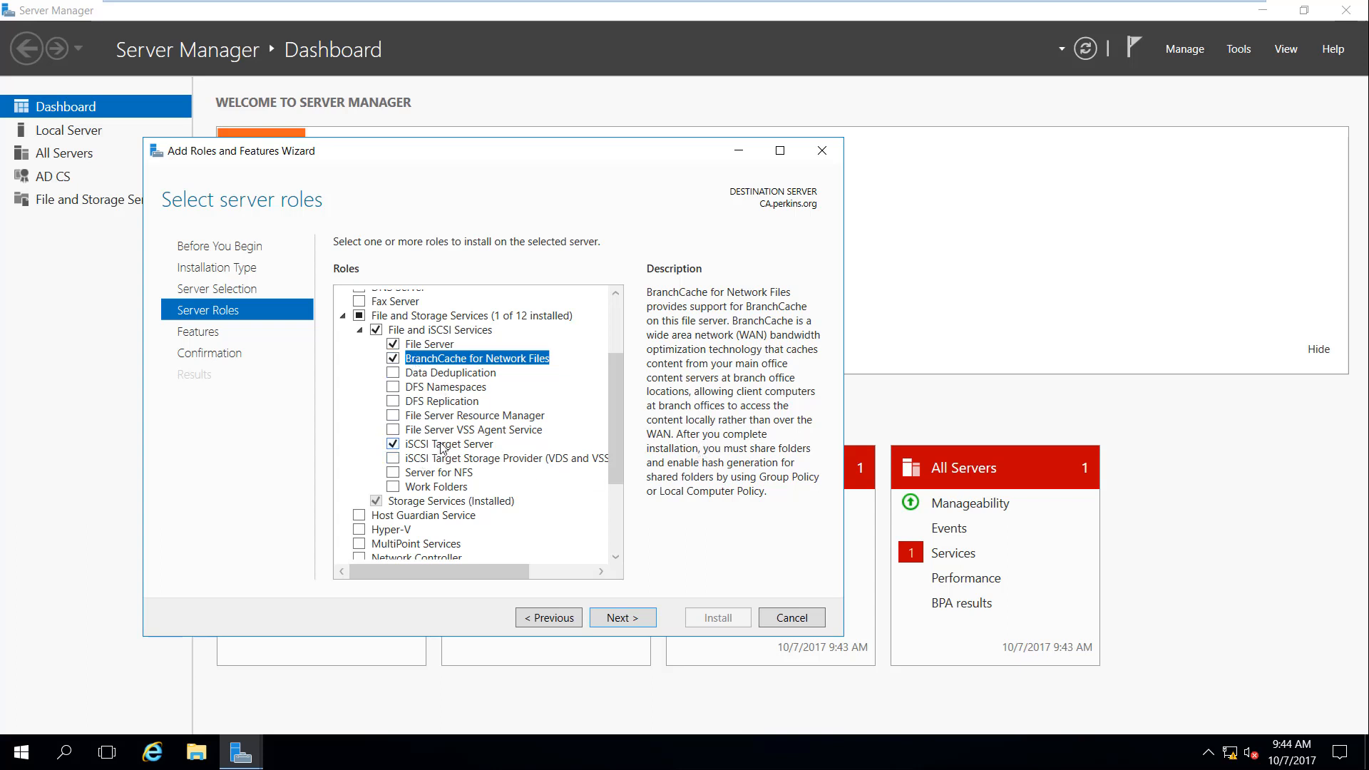
# Step: Install the selected file and iSCSI role services without additional features, and close the wizard once installation finishes
pyautogui.click(632, 623)
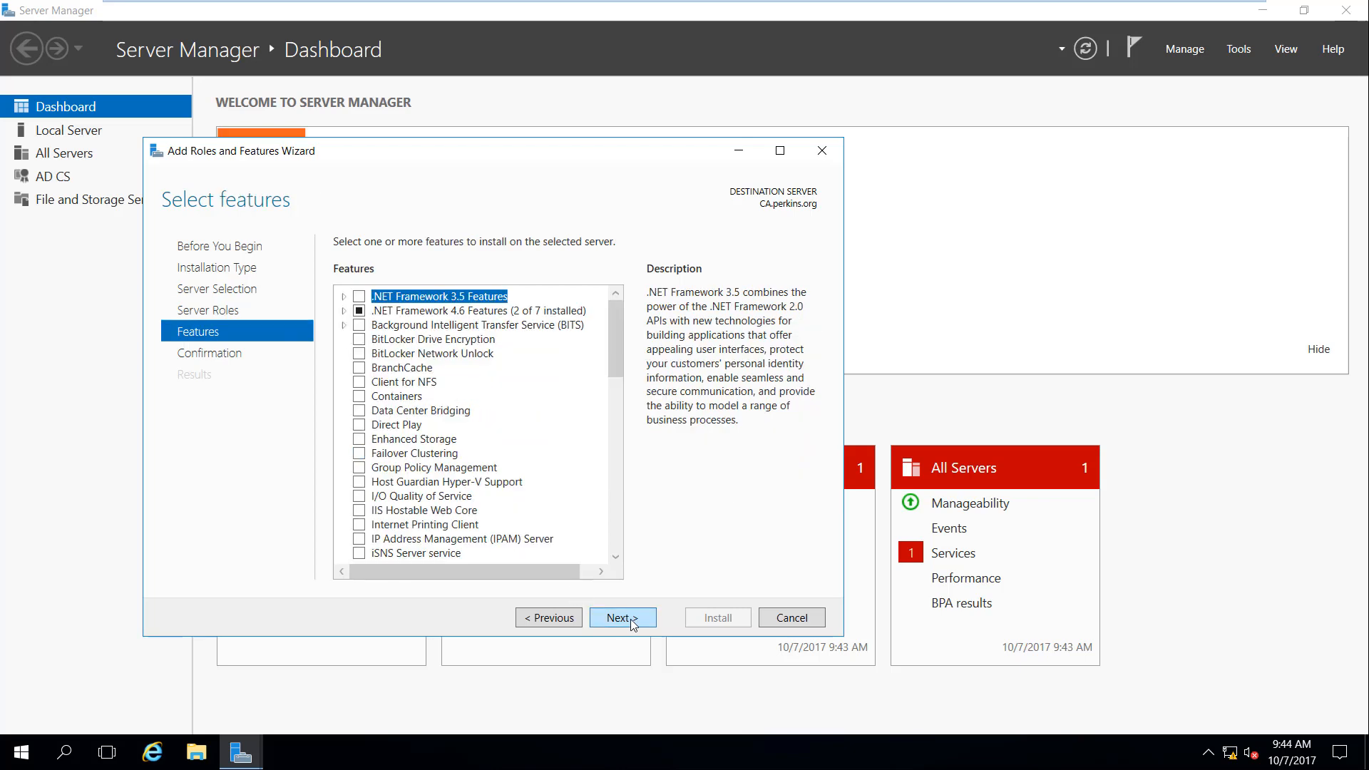
pyautogui.click(632, 623)
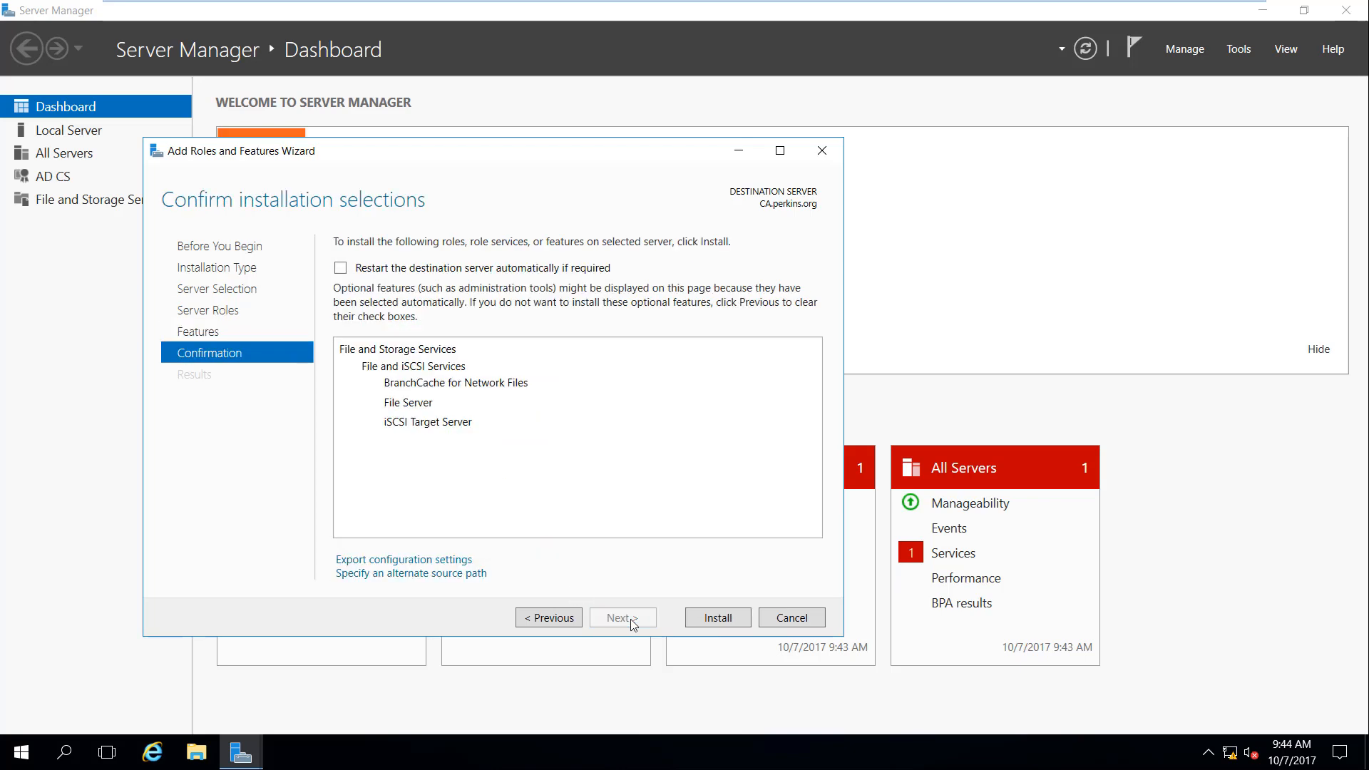
pyautogui.click(718, 617)
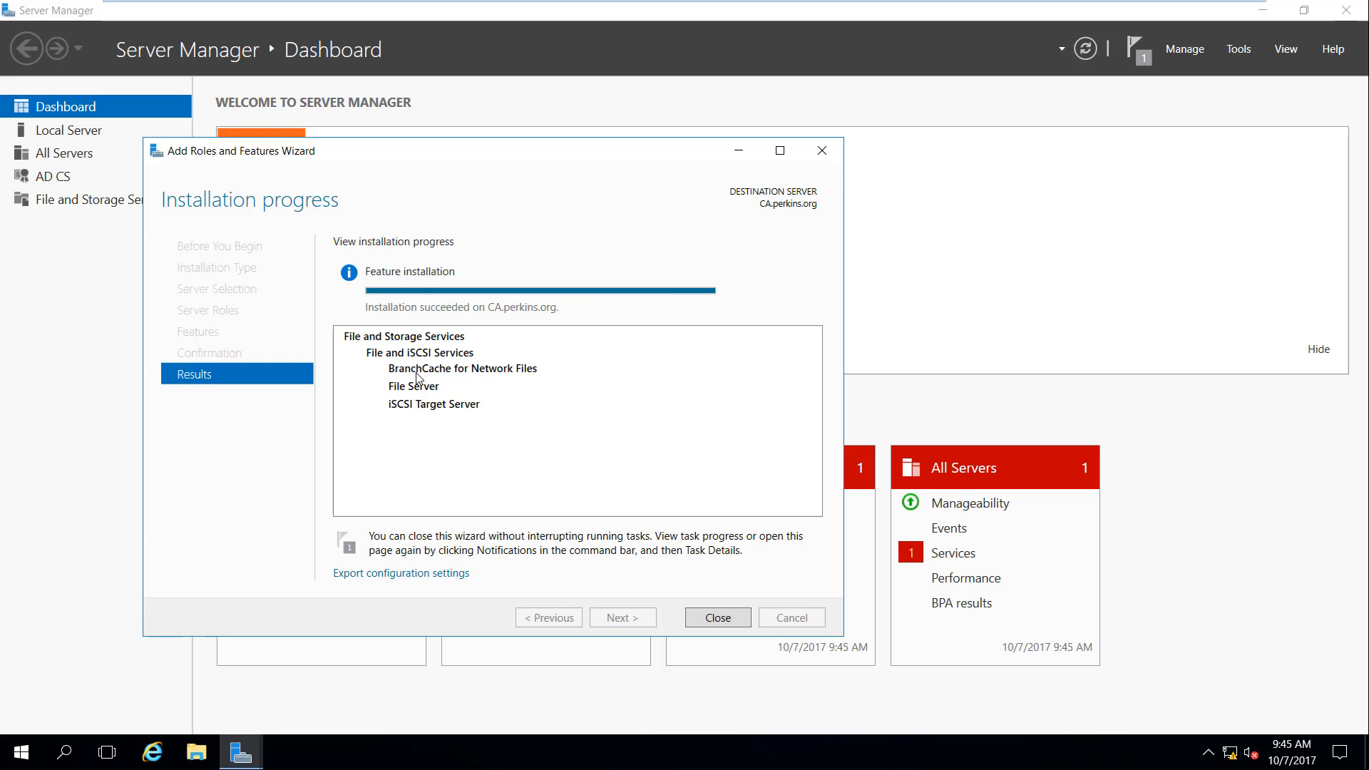
pyautogui.click(720, 619)
# Step: Open the iSCSI page of File and Storage Services
pyautogui.click(1238, 50)
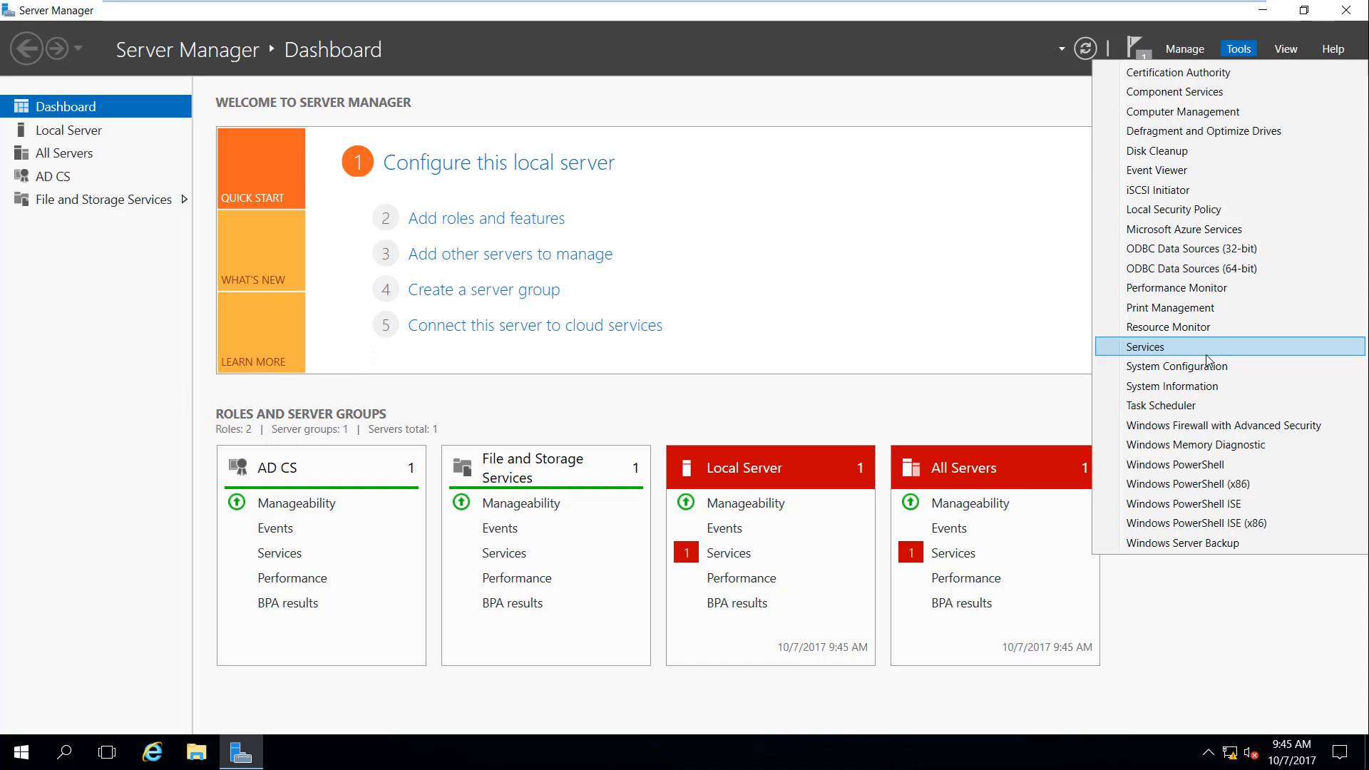
pyautogui.click(531, 478)
pyautogui.click(531, 478)
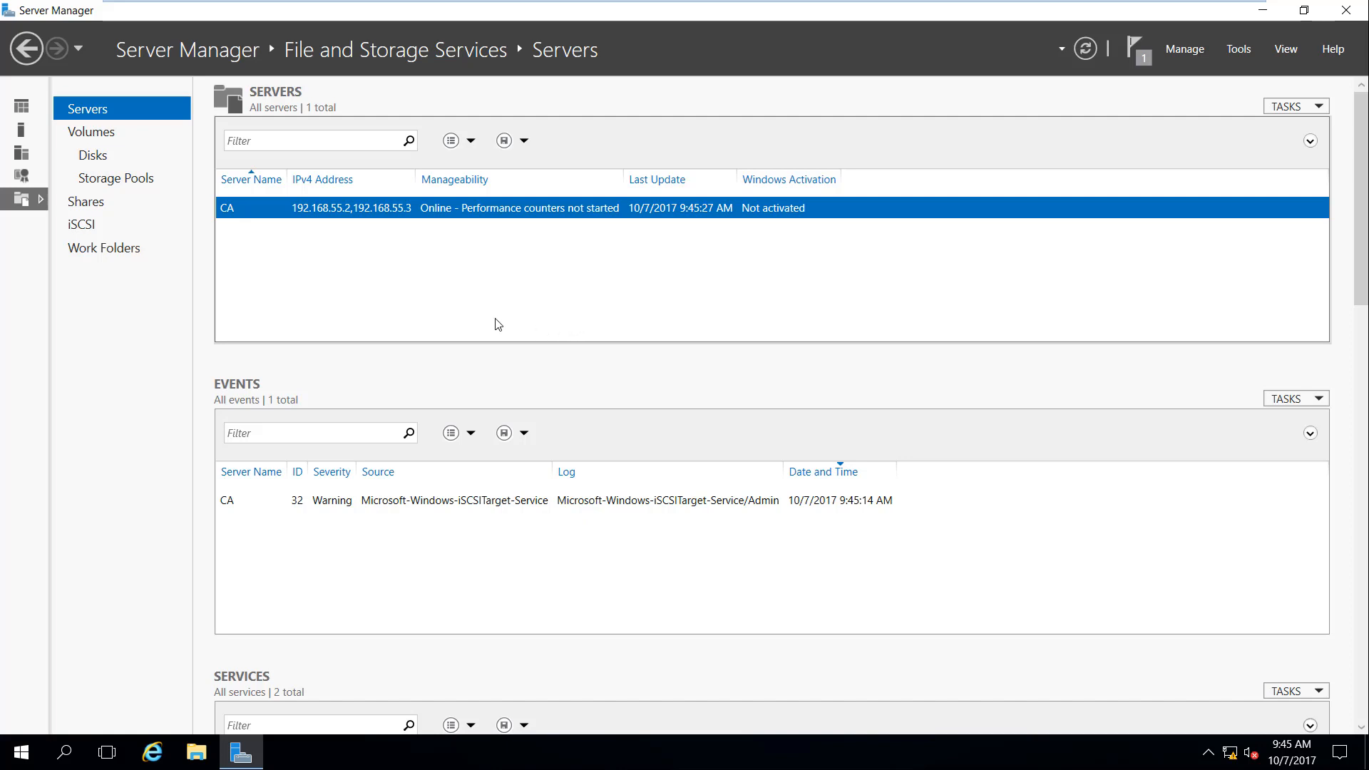
pyautogui.click(75, 227)
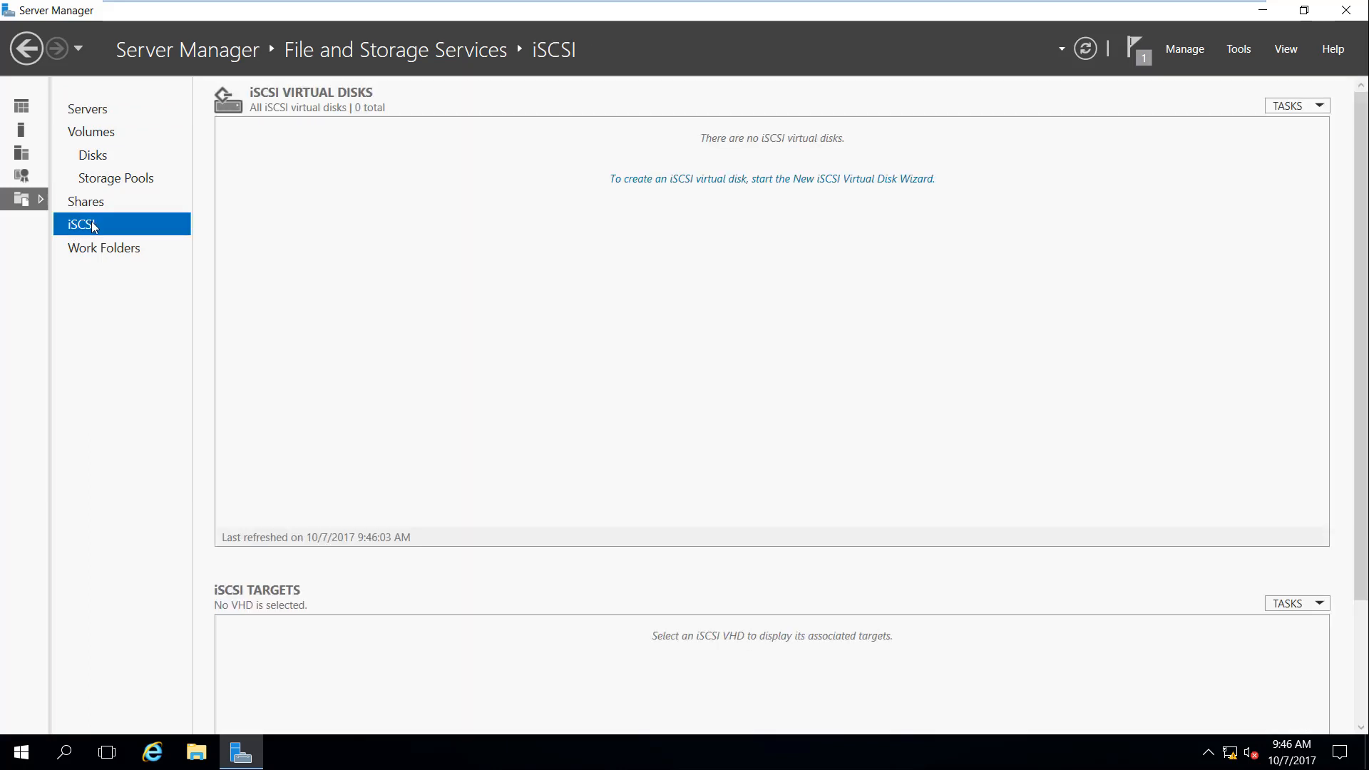
# Step: Start a new iSCSI virtual disk and choose volume G: as its storage location
pyautogui.click(718, 182)
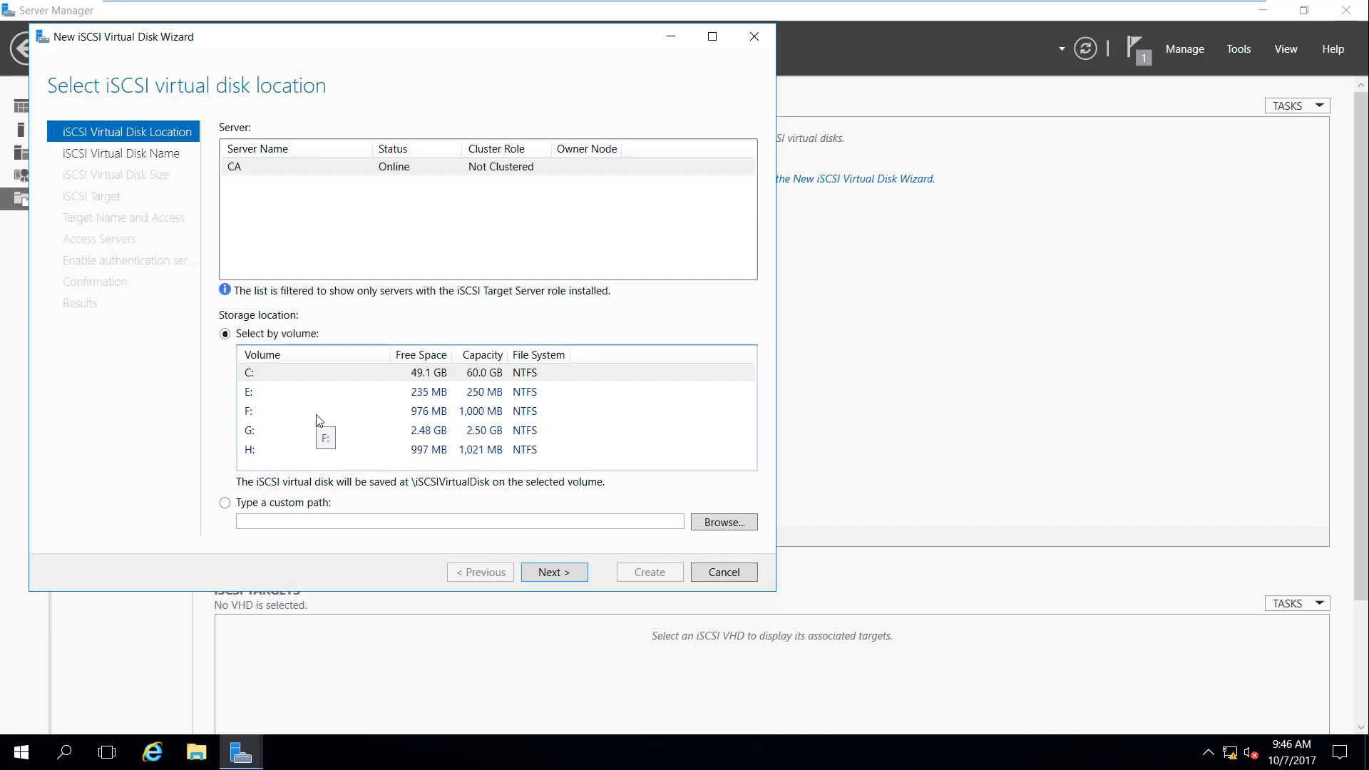
pyautogui.click(427, 452)
pyautogui.click(445, 434)
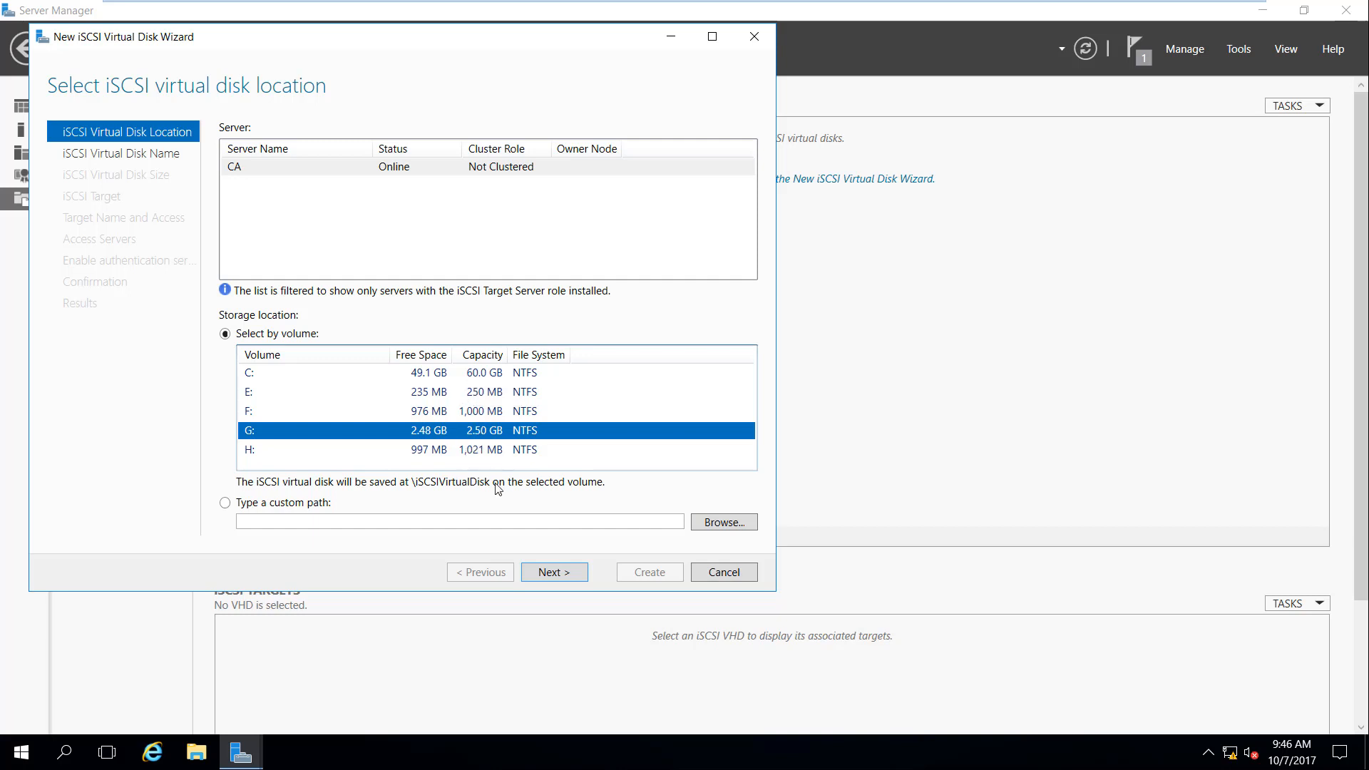
pyautogui.click(569, 581)
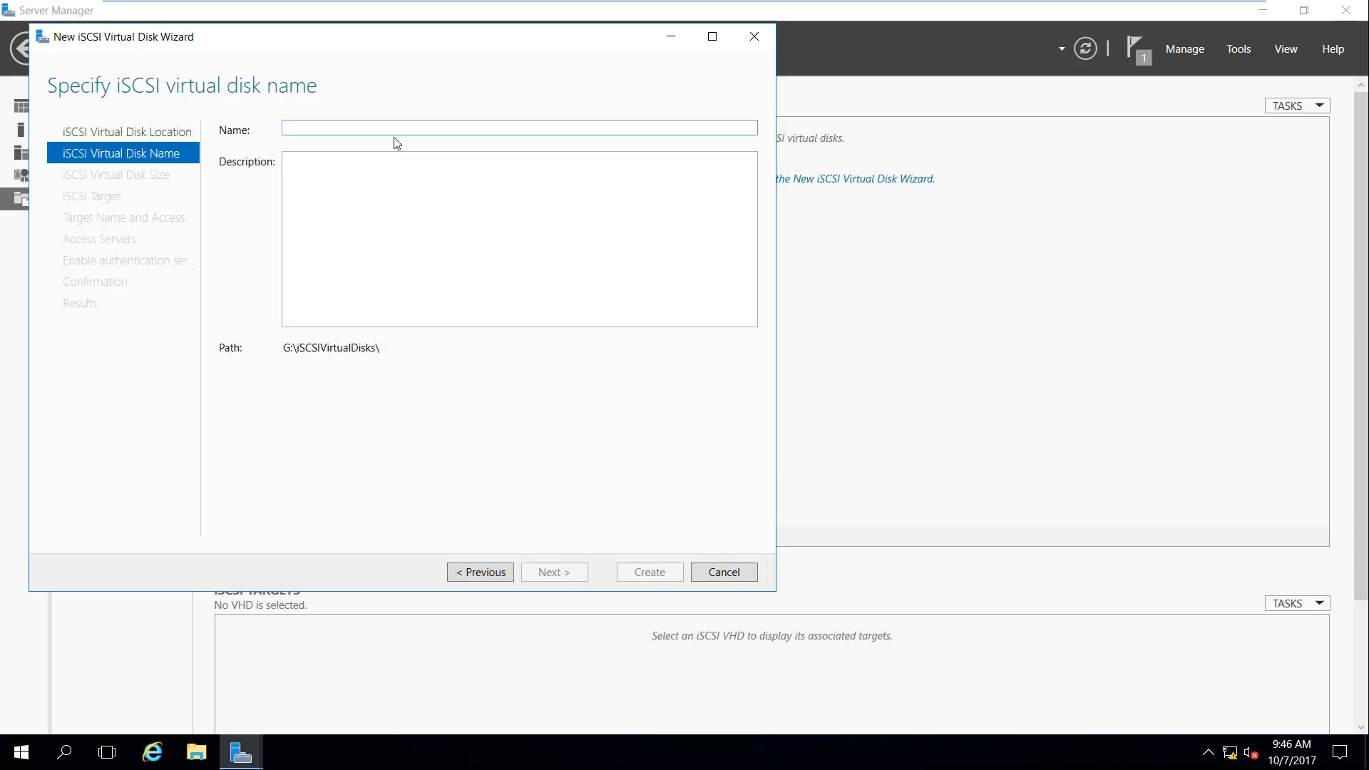
# Step: Name the iSCSI virtual disk Cloud Storage
pyautogui.write('C')
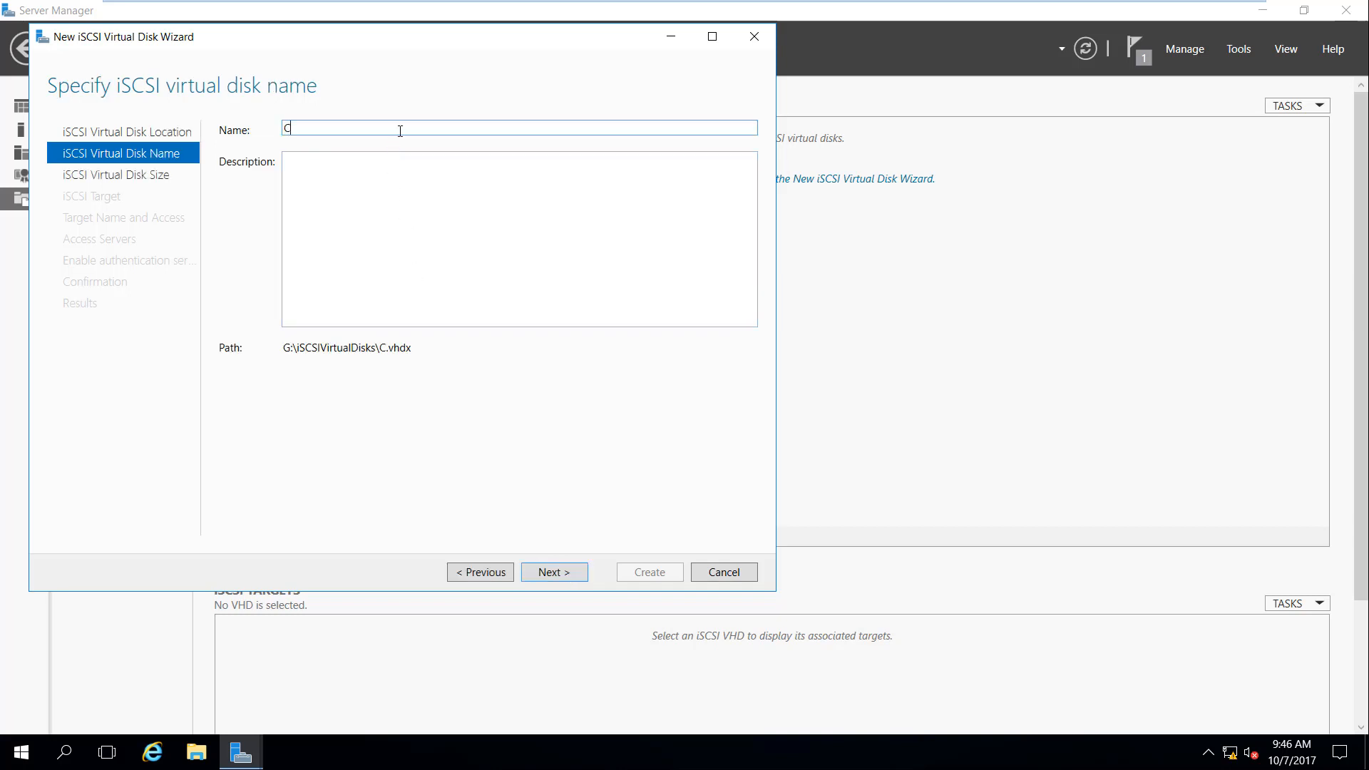
pyautogui.write('loud Storage')
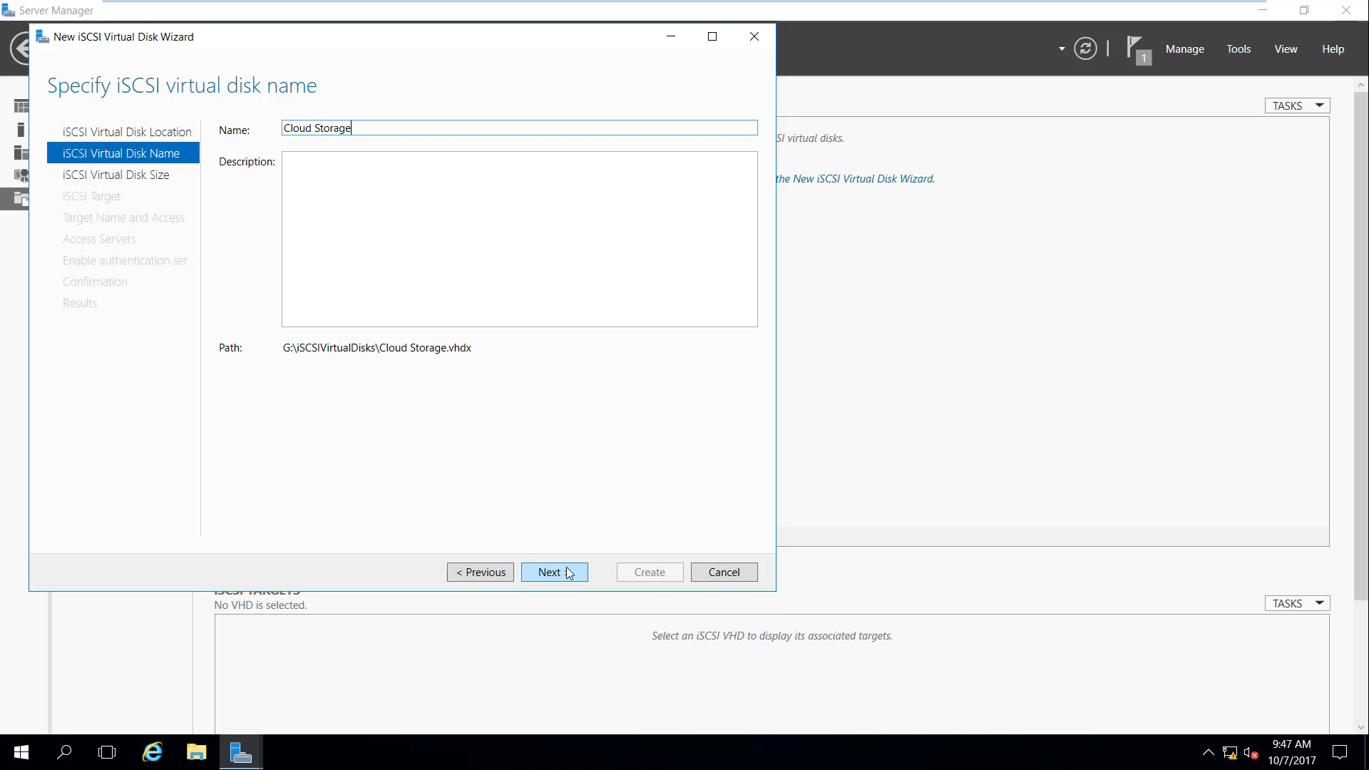
pyautogui.click(555, 572)
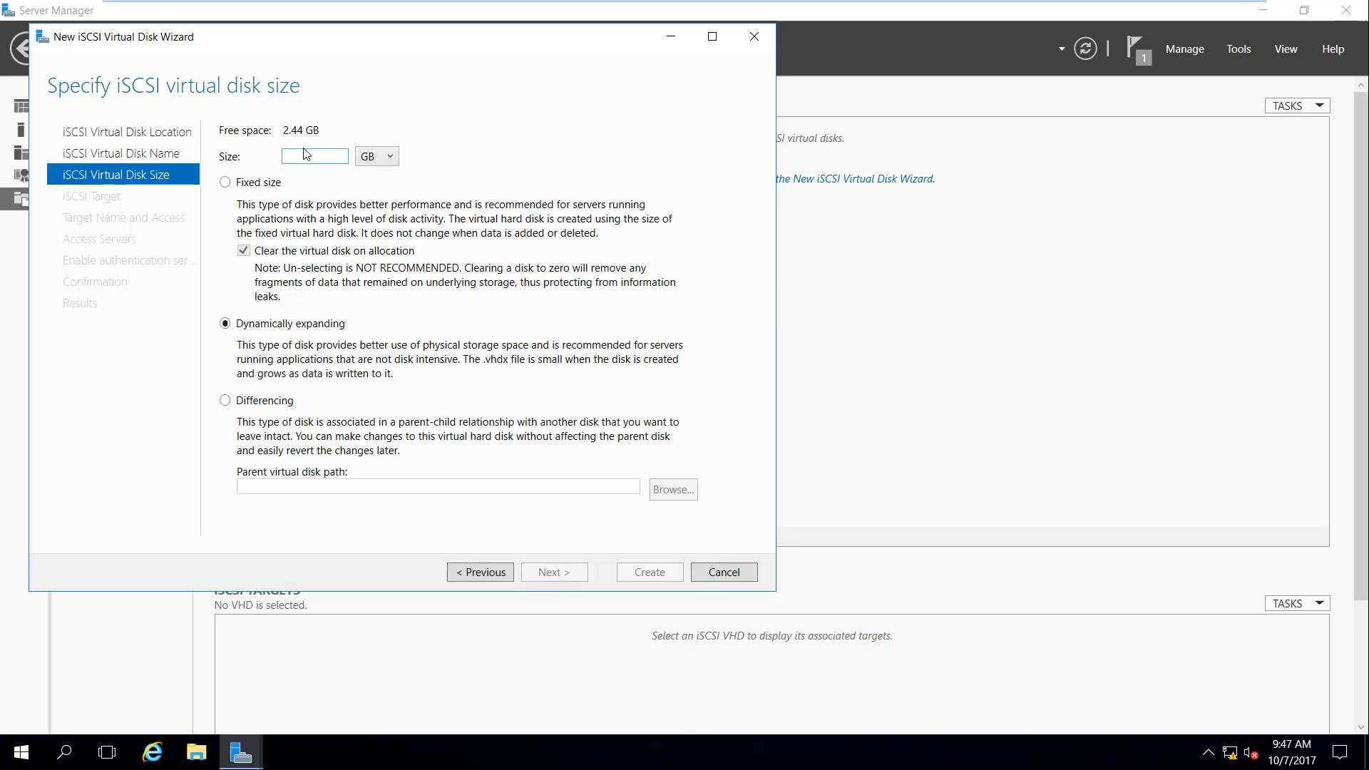
# Step: Set the virtual disk size to 2 GB and keep the dynamically expanding type
pyautogui.click(333, 157)
pyautogui.write('2')
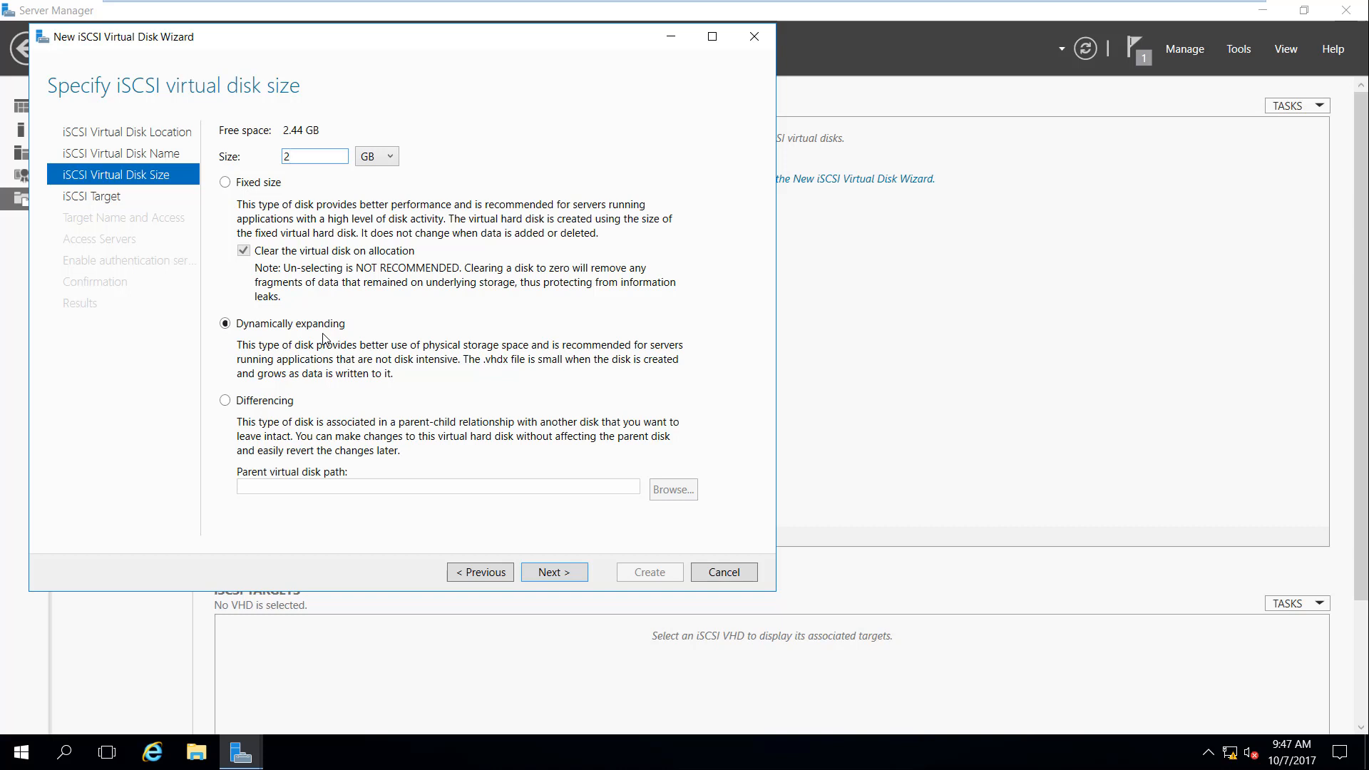
pyautogui.click(568, 574)
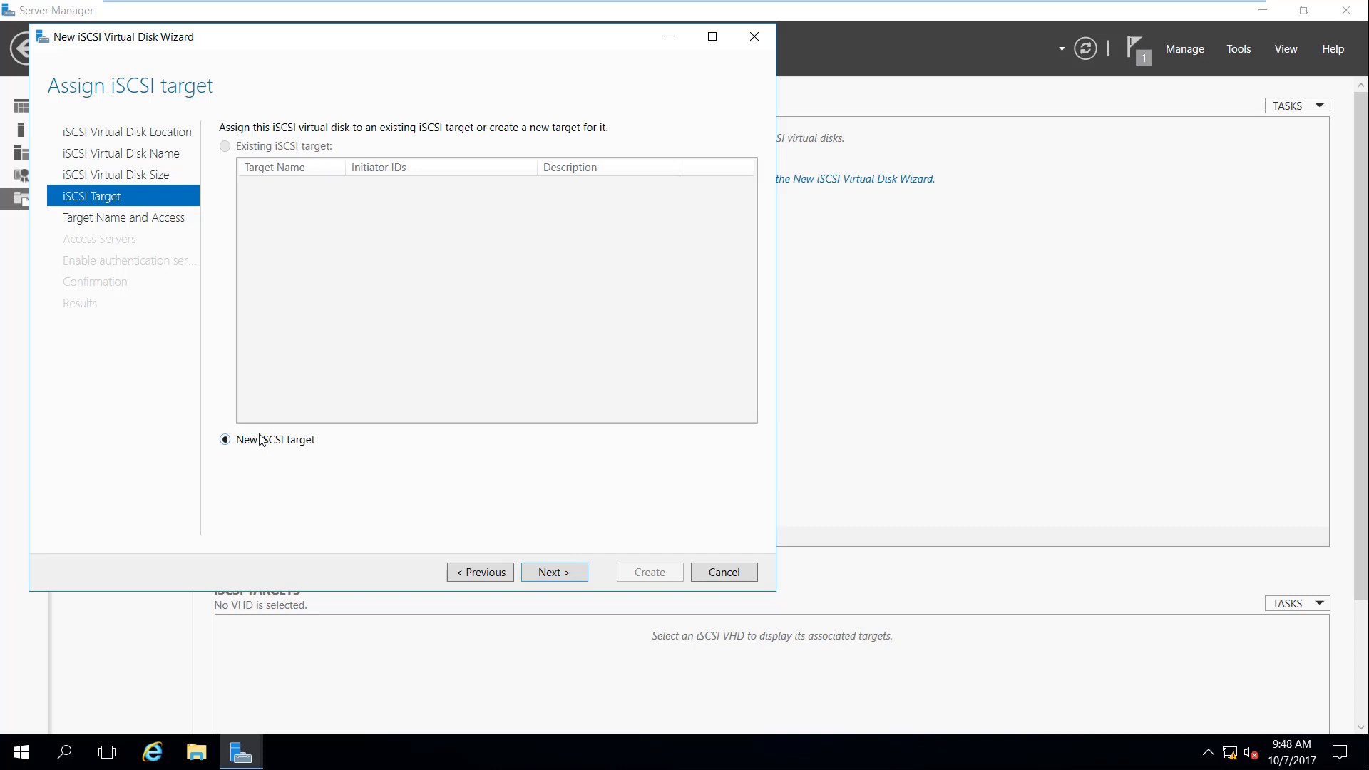
# Step: Assign the virtual disk to a new iSCSI target named vStorage and proceed to the access servers
pyautogui.click(554, 573)
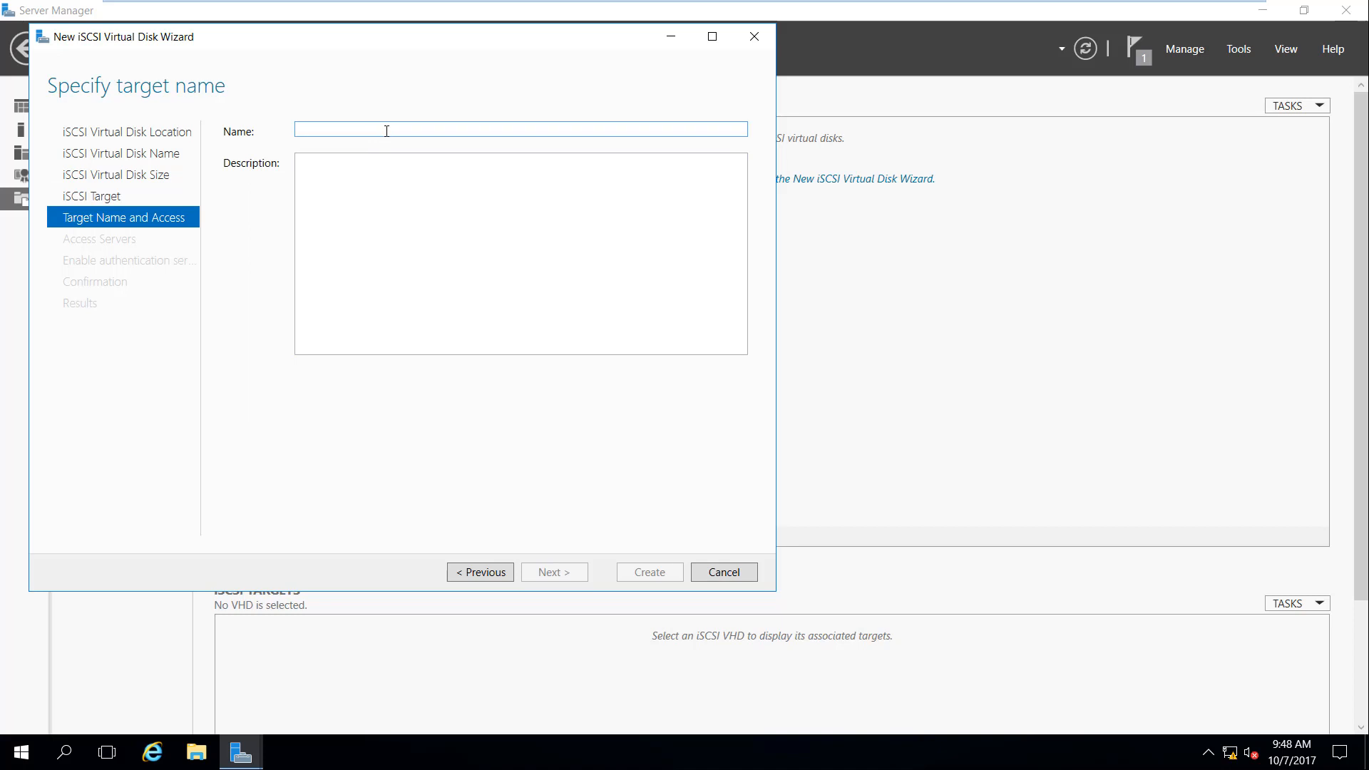
pyautogui.write('v')
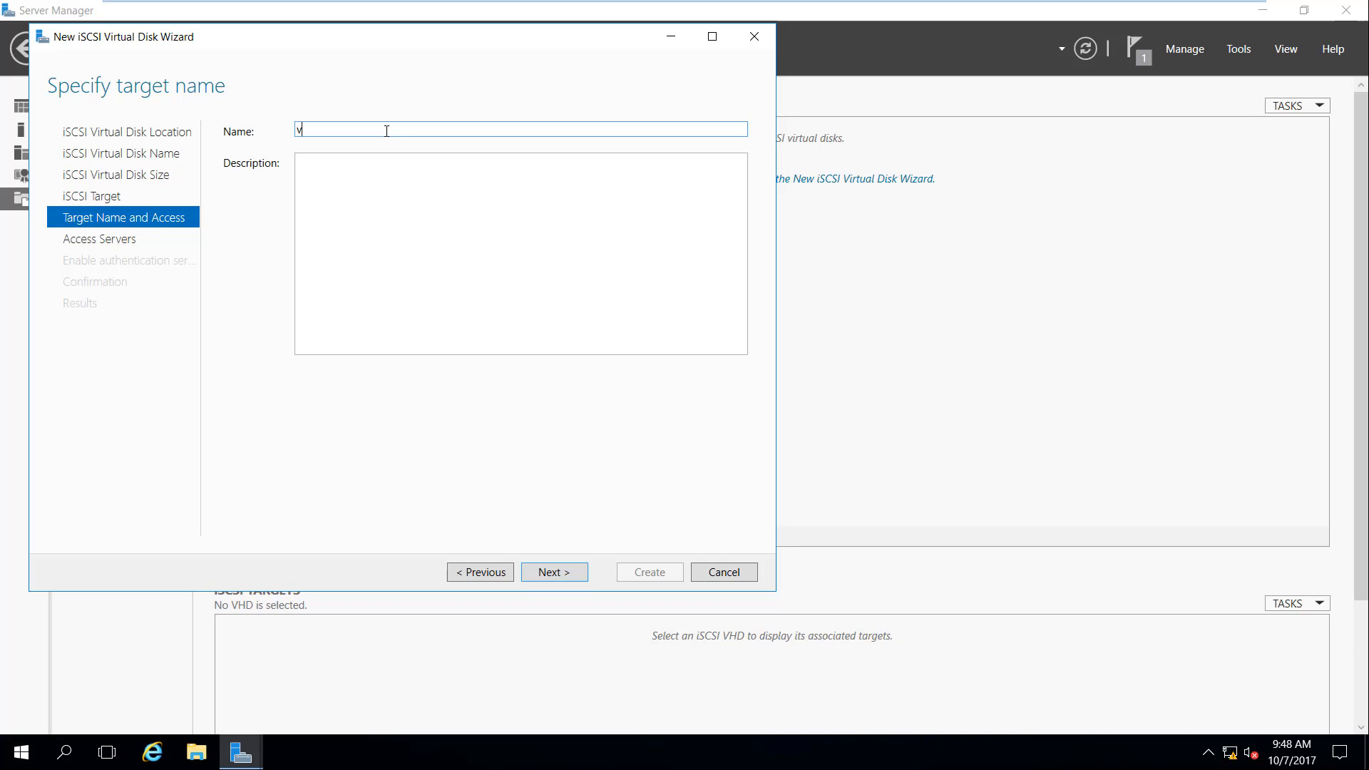
pyautogui.write('Storage')
pyautogui.click(570, 575)
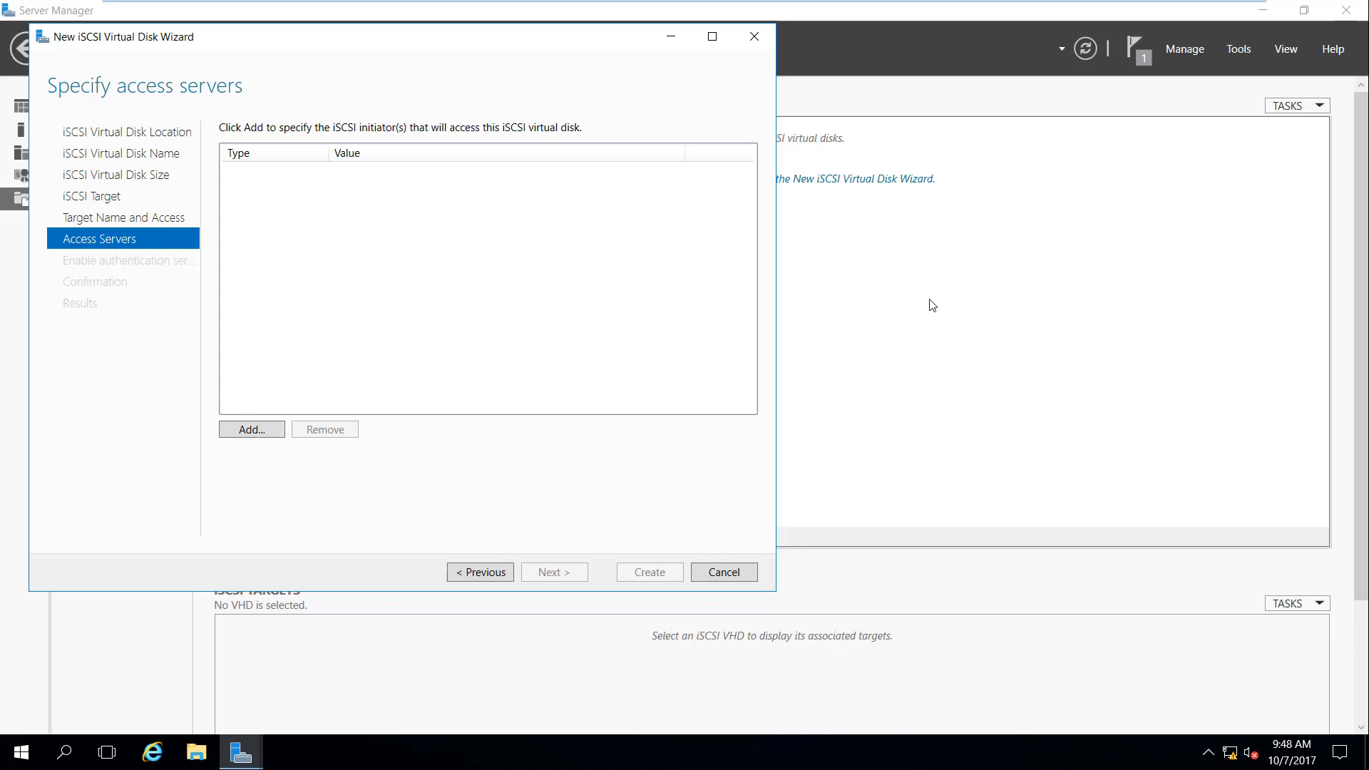
# Step: Open the iSCSI Initiator properties and start the Microsoft iSCSI service with automatic startup
pyautogui.click(1239, 48)
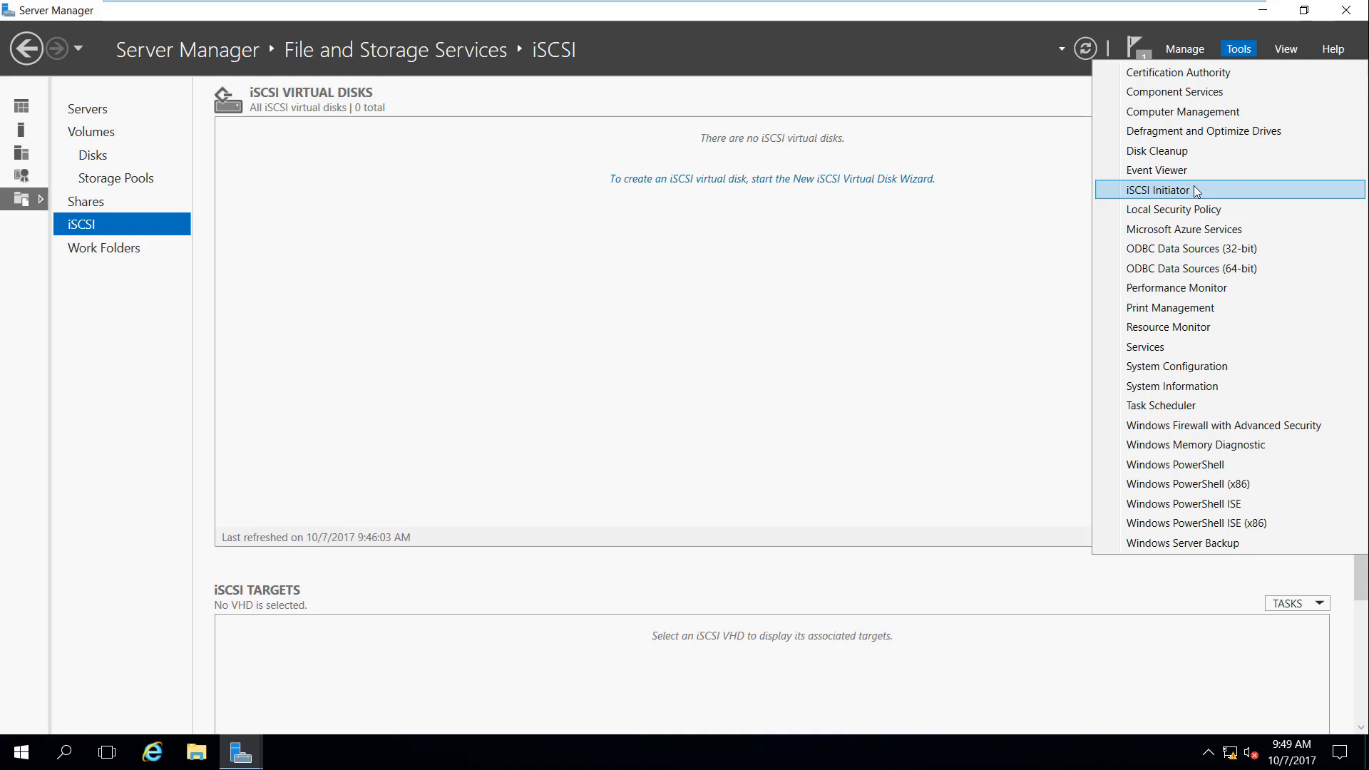
pyautogui.click(1159, 190)
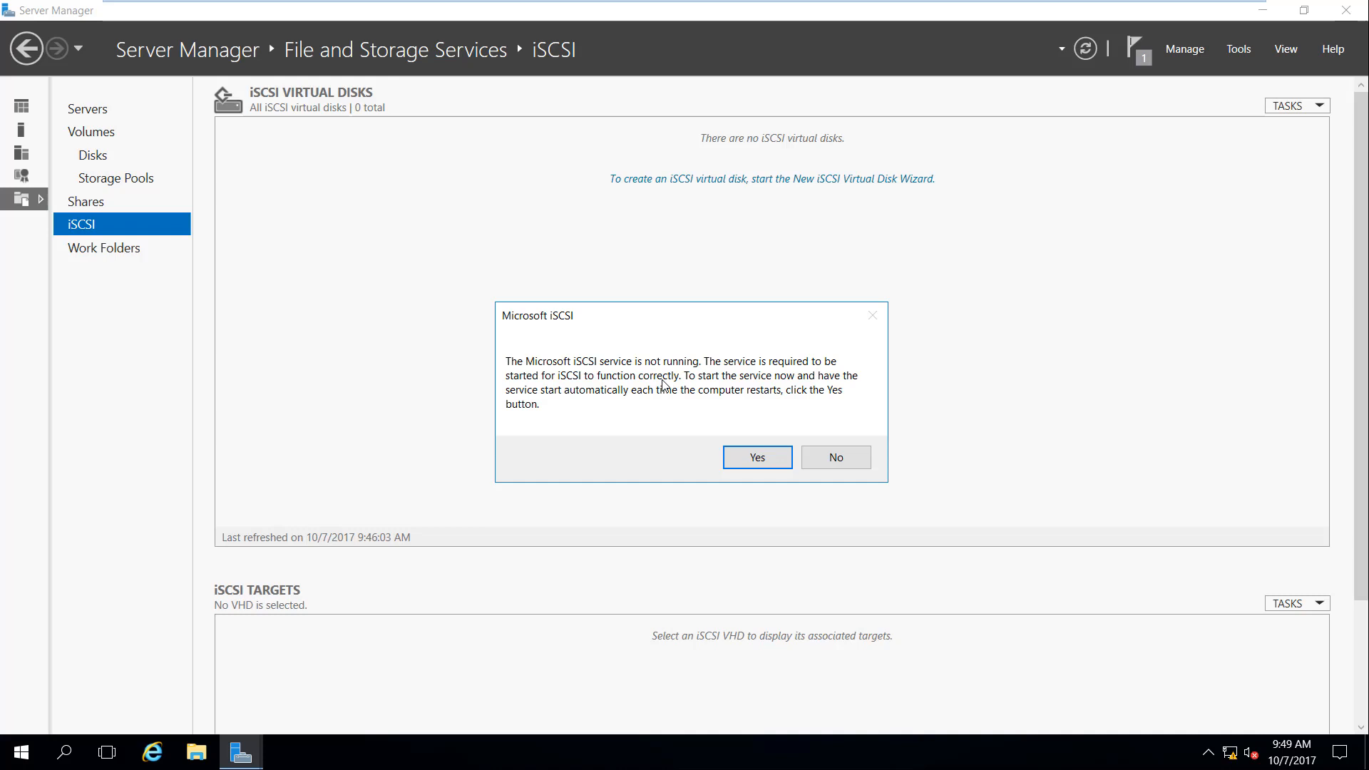
pyautogui.click(760, 457)
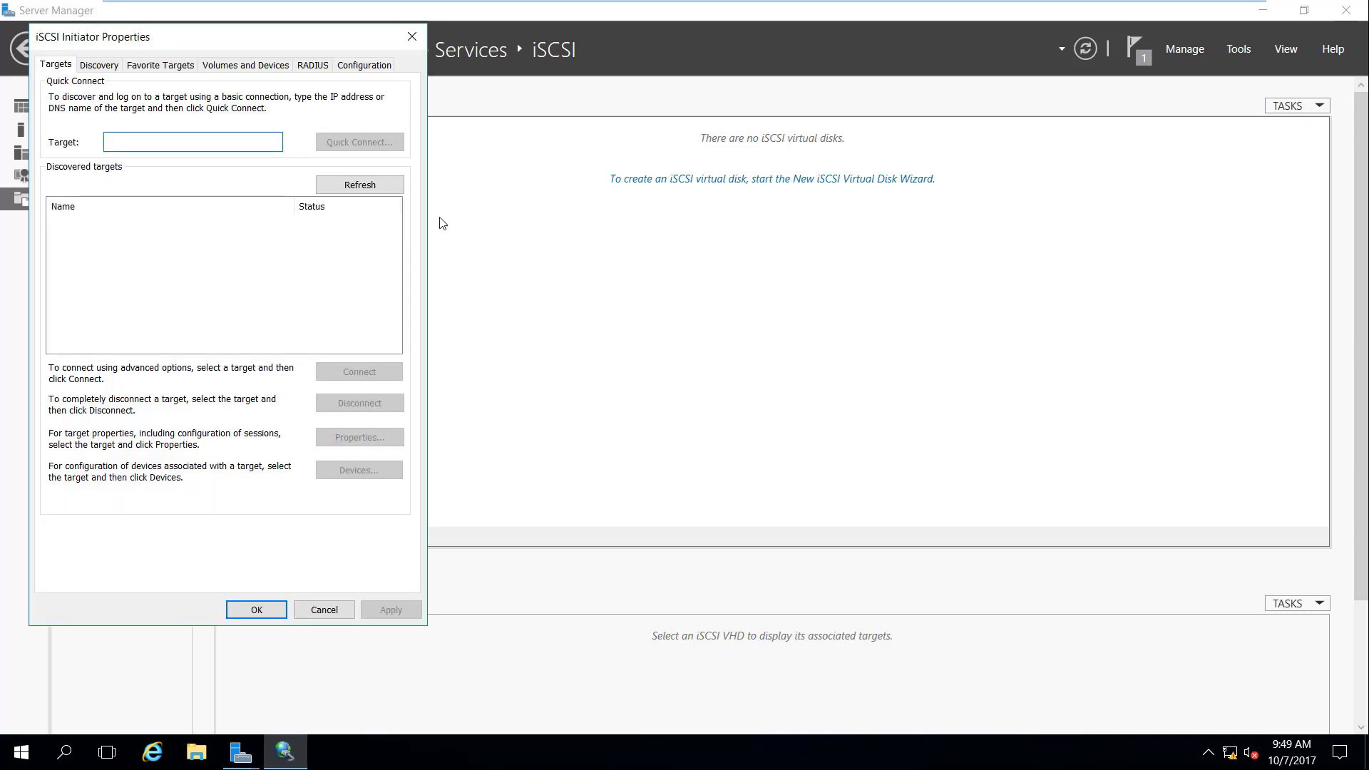
pyautogui.moveTo(119, 5)
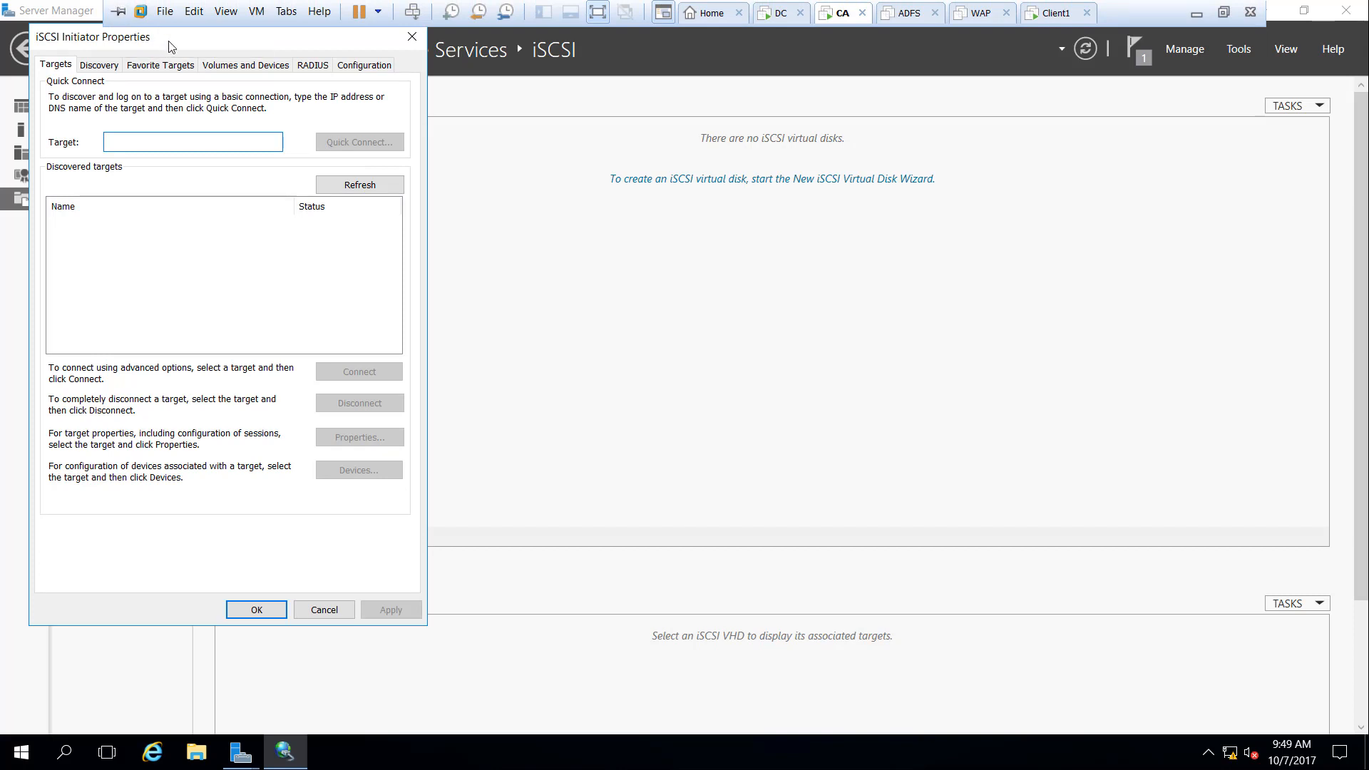
# Step: Start discovering a new target portal in the discovery settings of the iSCSI Initiator properties
pyautogui.moveTo(171, 46); pyautogui.dragTo(788, 102)
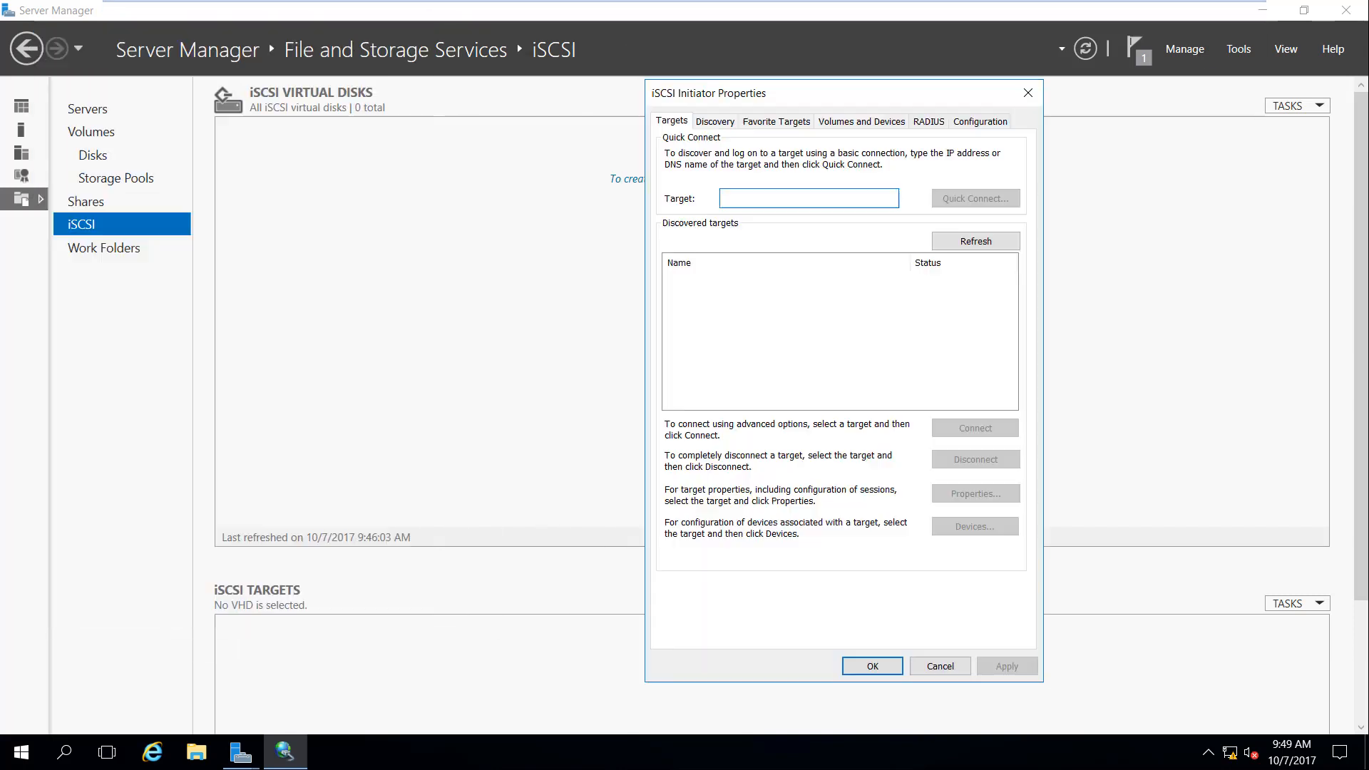
pyautogui.click(713, 127)
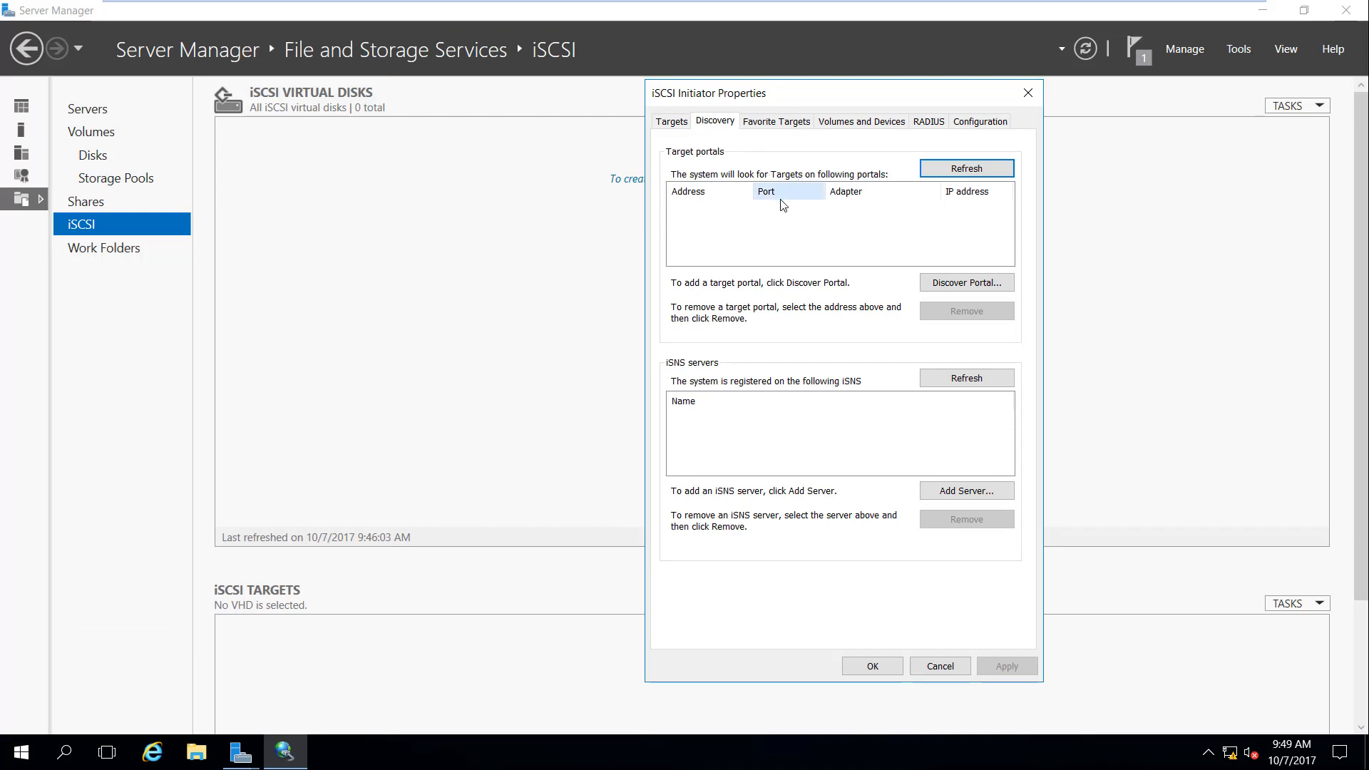
pyautogui.click(953, 283)
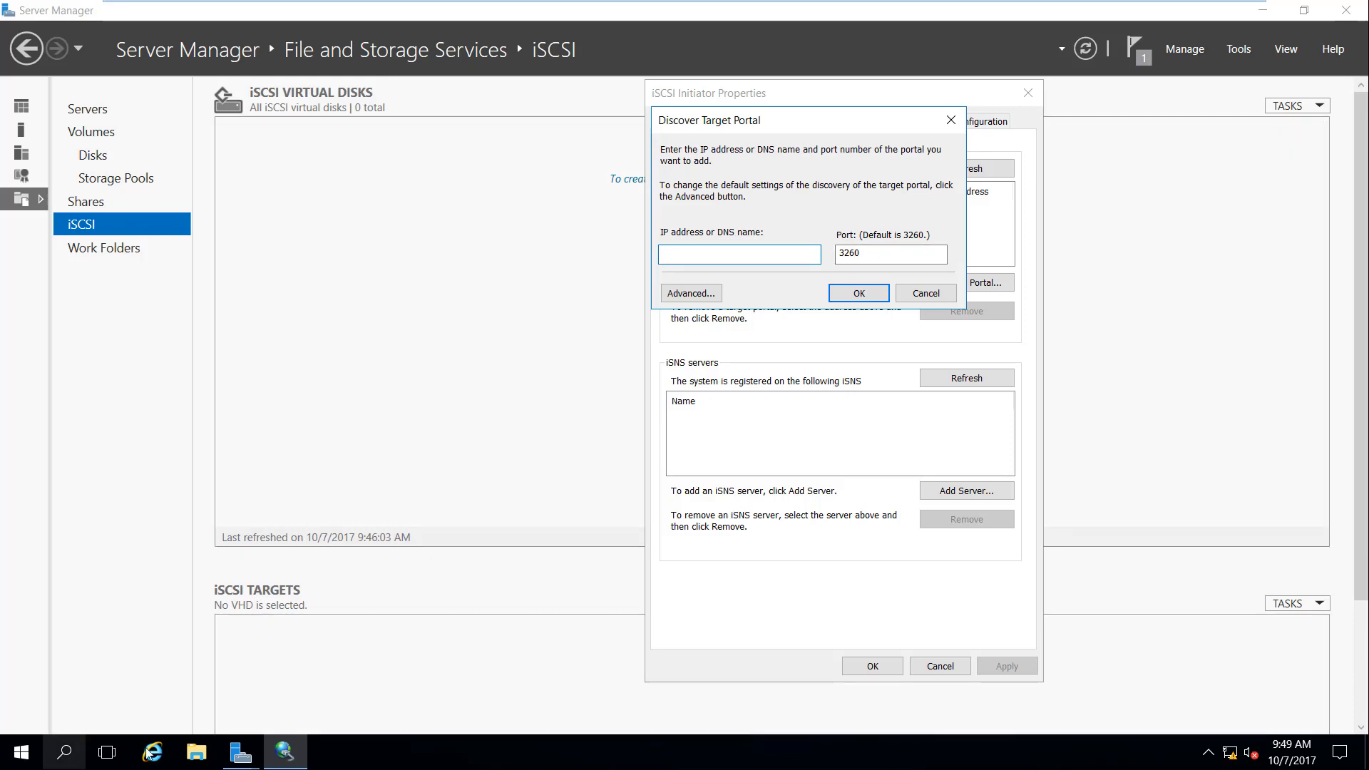
# Step: Run ipconfig in Windows PowerShell and copy the Ethernet0 adapter's IPv4 address 192.168.55.2
pyautogui.click(27, 762)
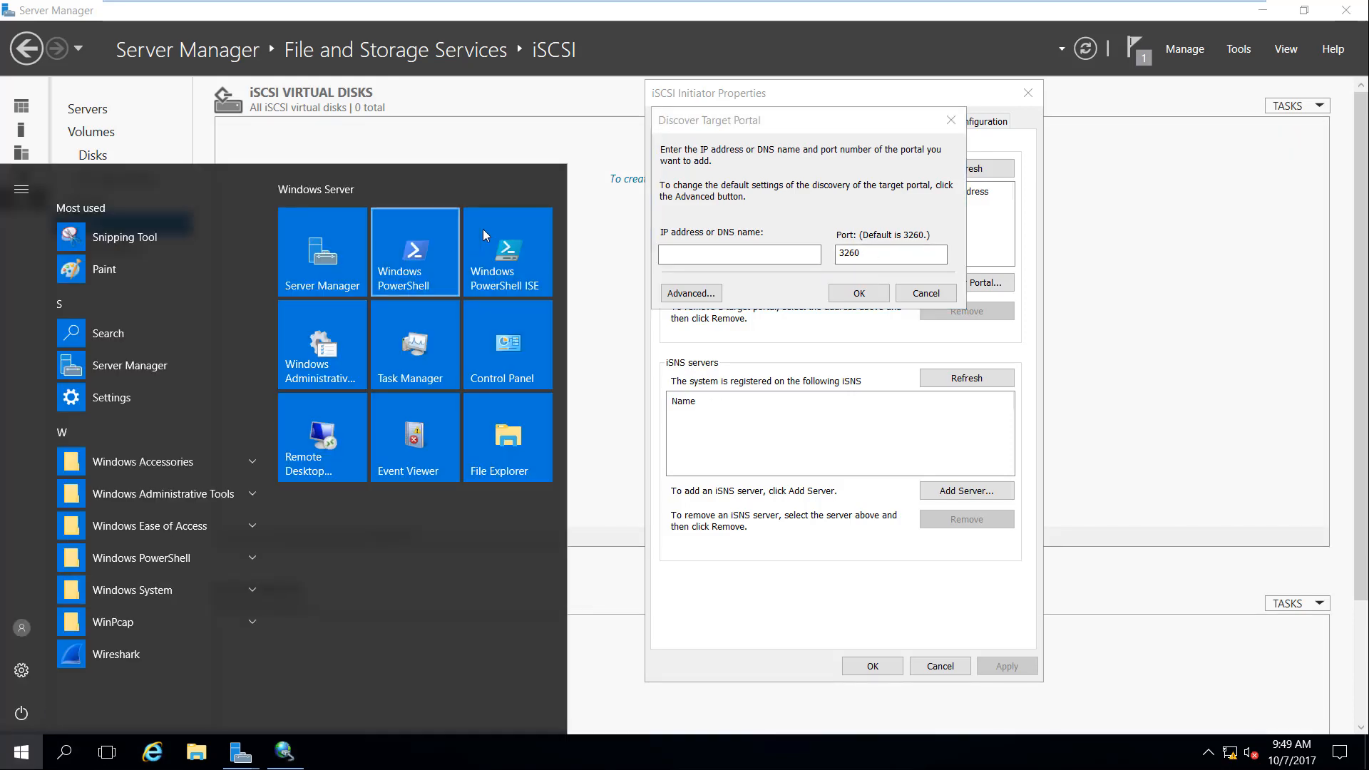
pyautogui.click(421, 270)
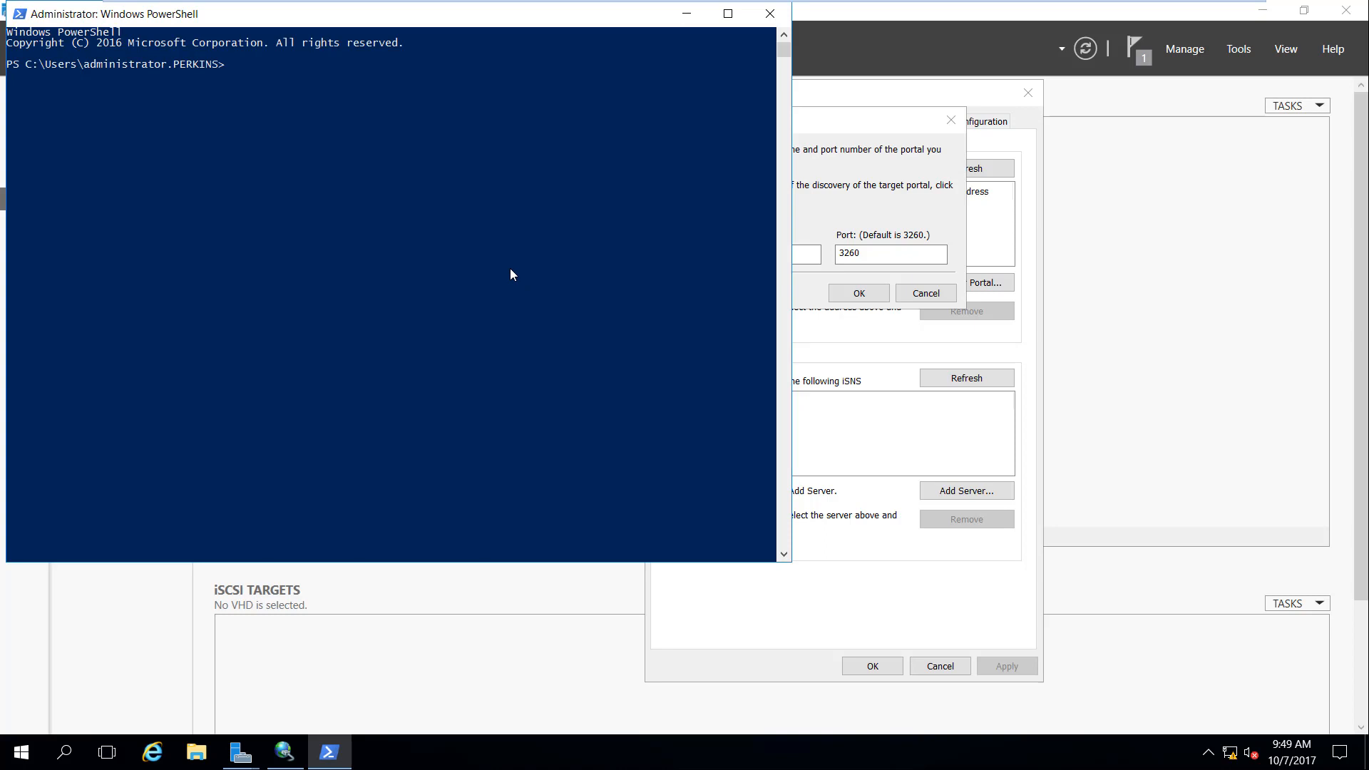
pyautogui.write('pconfig')
pyautogui.press('Return')
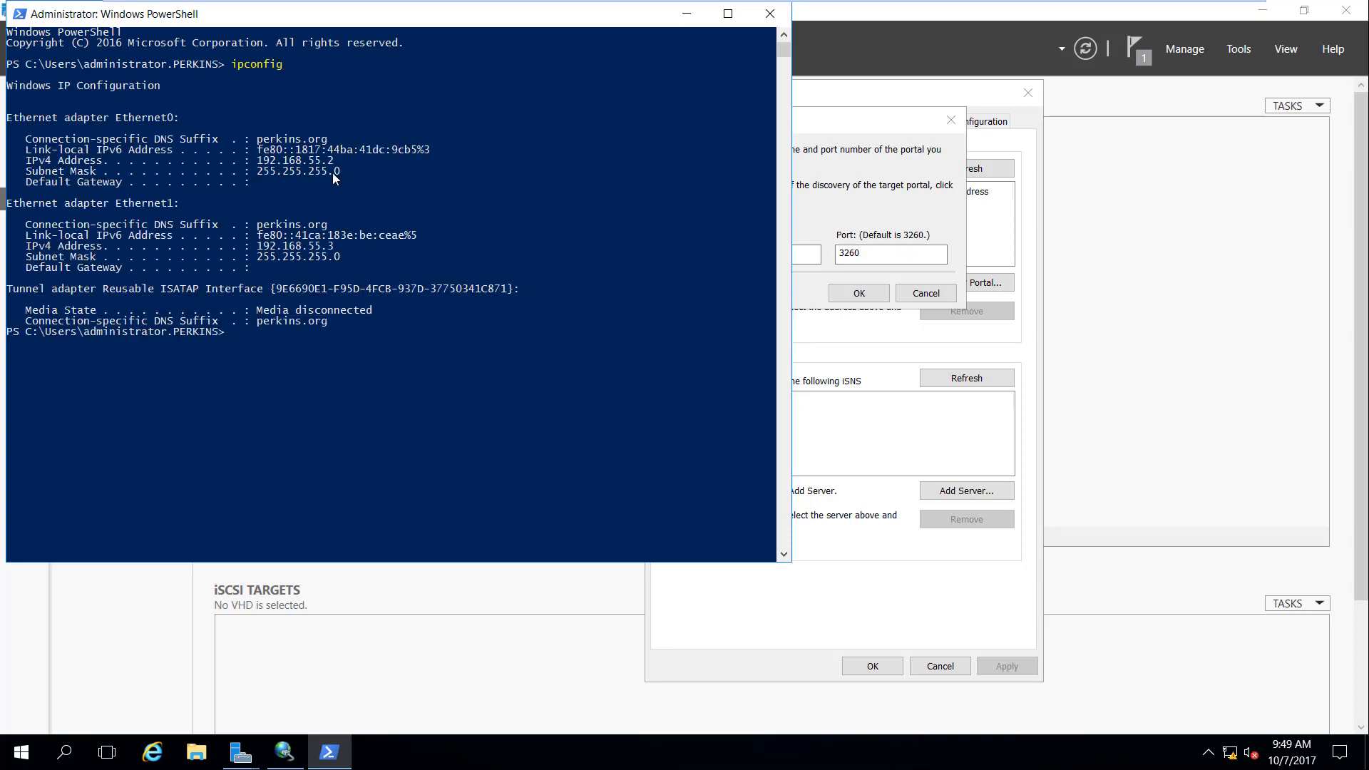
pyautogui.moveTo(333, 160); pyautogui.dragTo(258, 165)
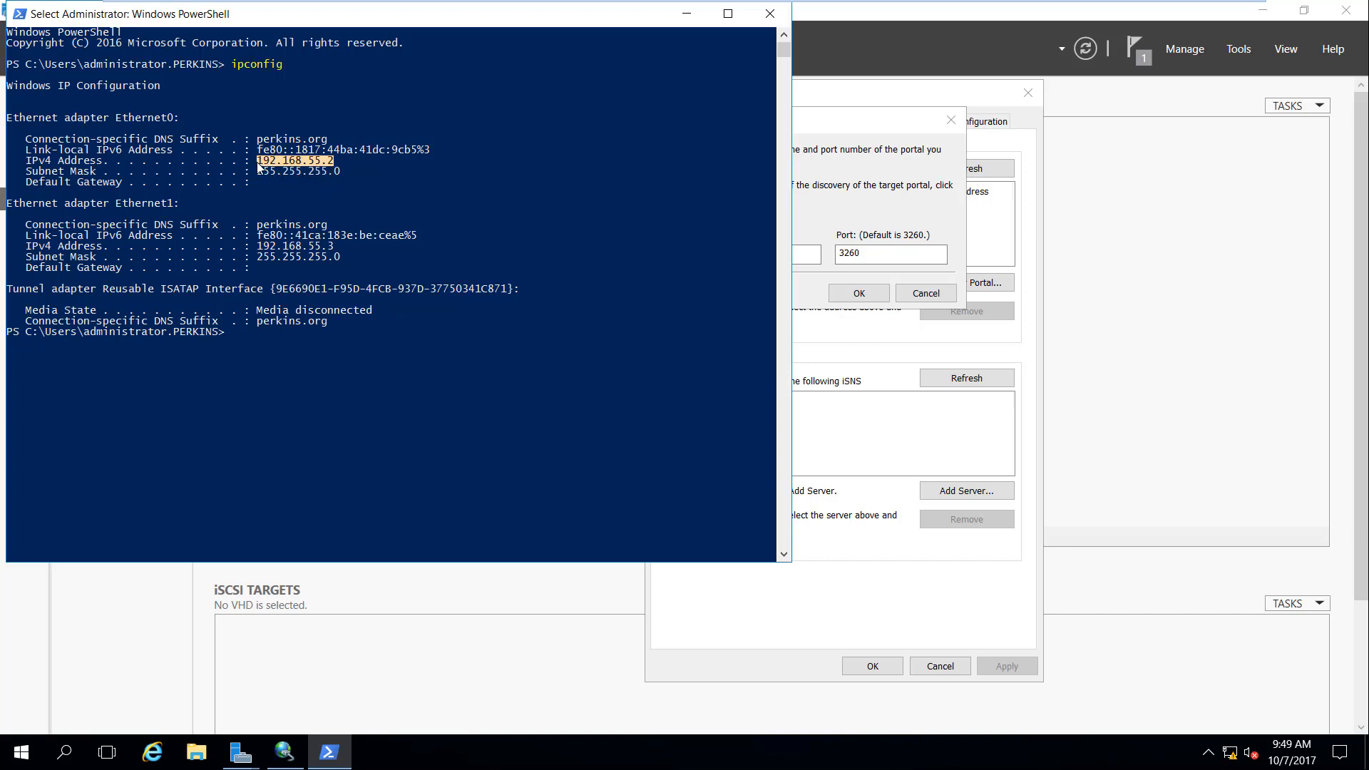
pyautogui.rightClick(348, 10)
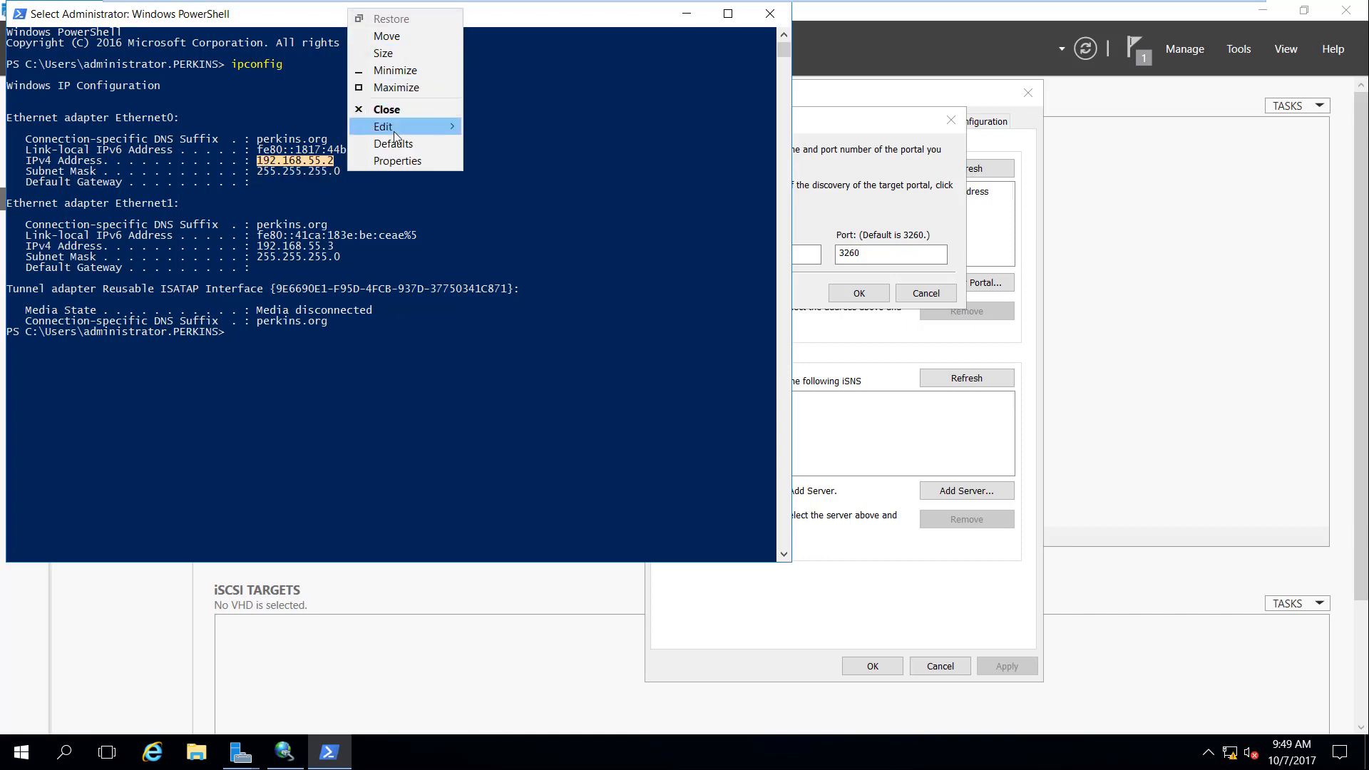
pyautogui.moveTo(394, 136)
pyautogui.click(529, 144)
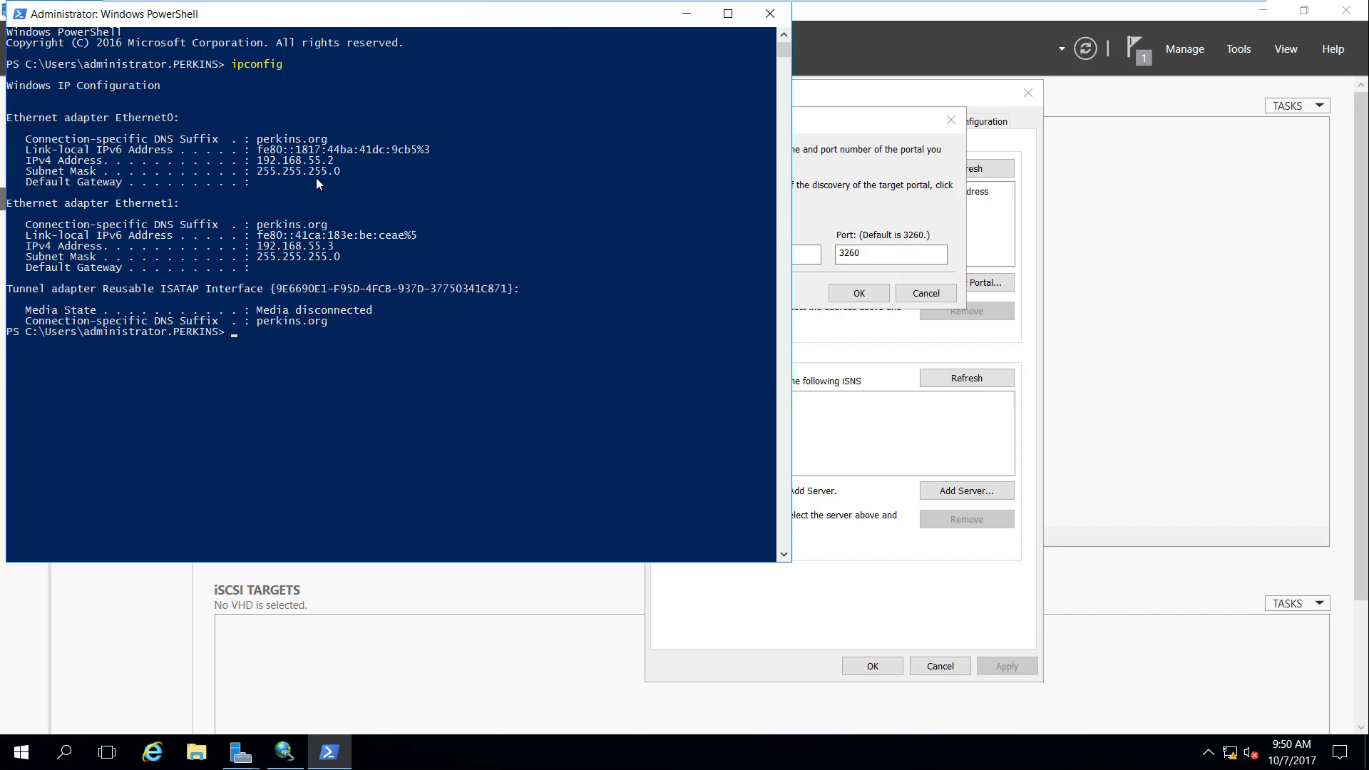
# Step: Add the target portal with the copied address 192.168.55.2 and the default port 3260
pyautogui.click(805, 256)
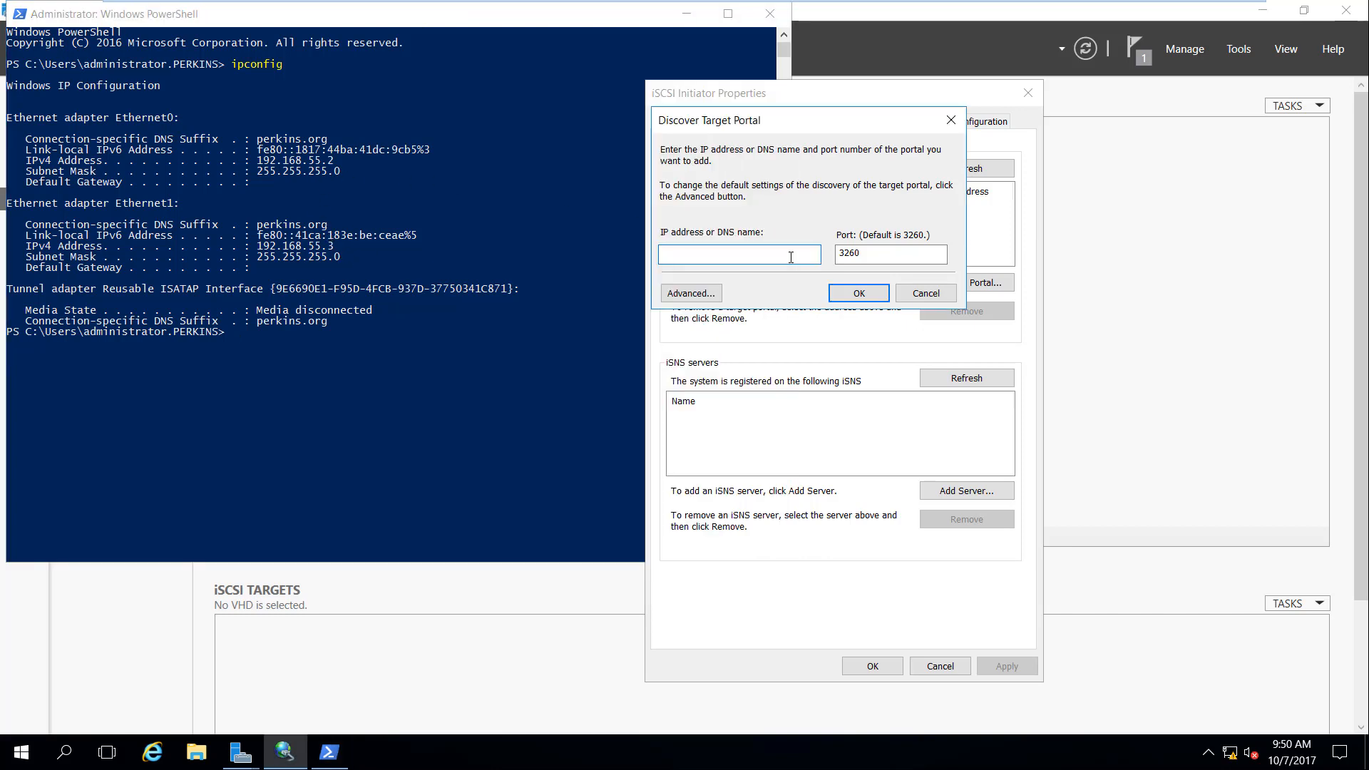
pyautogui.rightClick(791, 258)
pyautogui.click(827, 324)
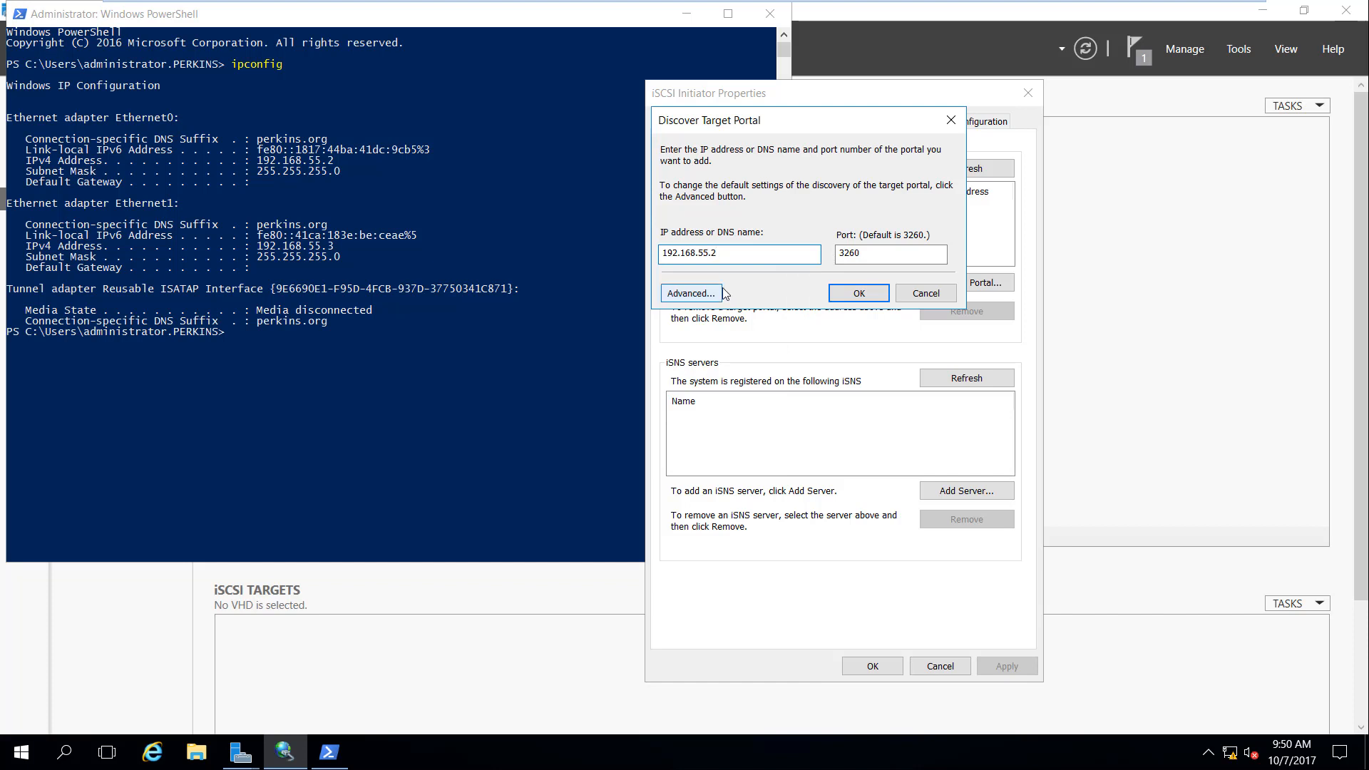
pyautogui.click(857, 295)
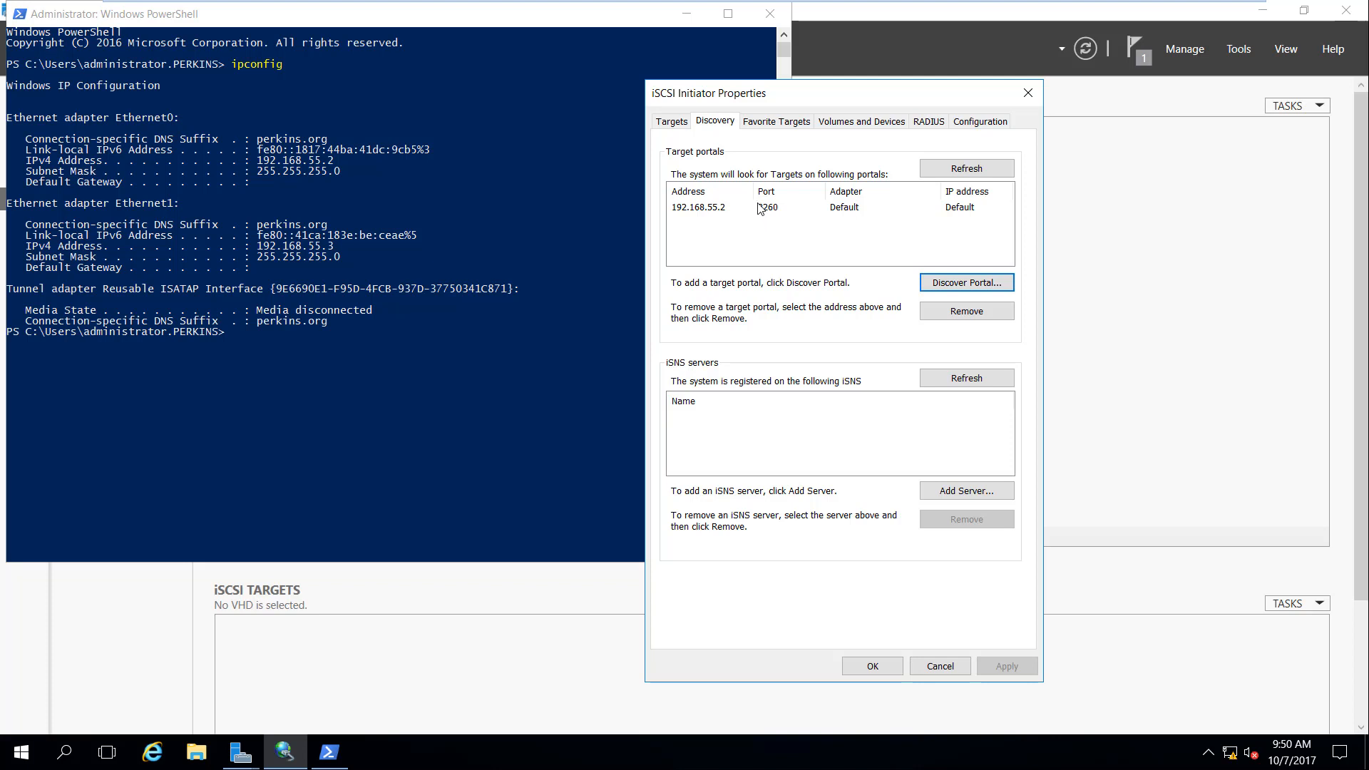
# Step: In the advanced settings for another target portal, set the local adapter to Microsoft iSCSI Initiator and the initiator IP to 192.168.55.2
pyautogui.click(956, 285)
pyautogui.click(711, 294)
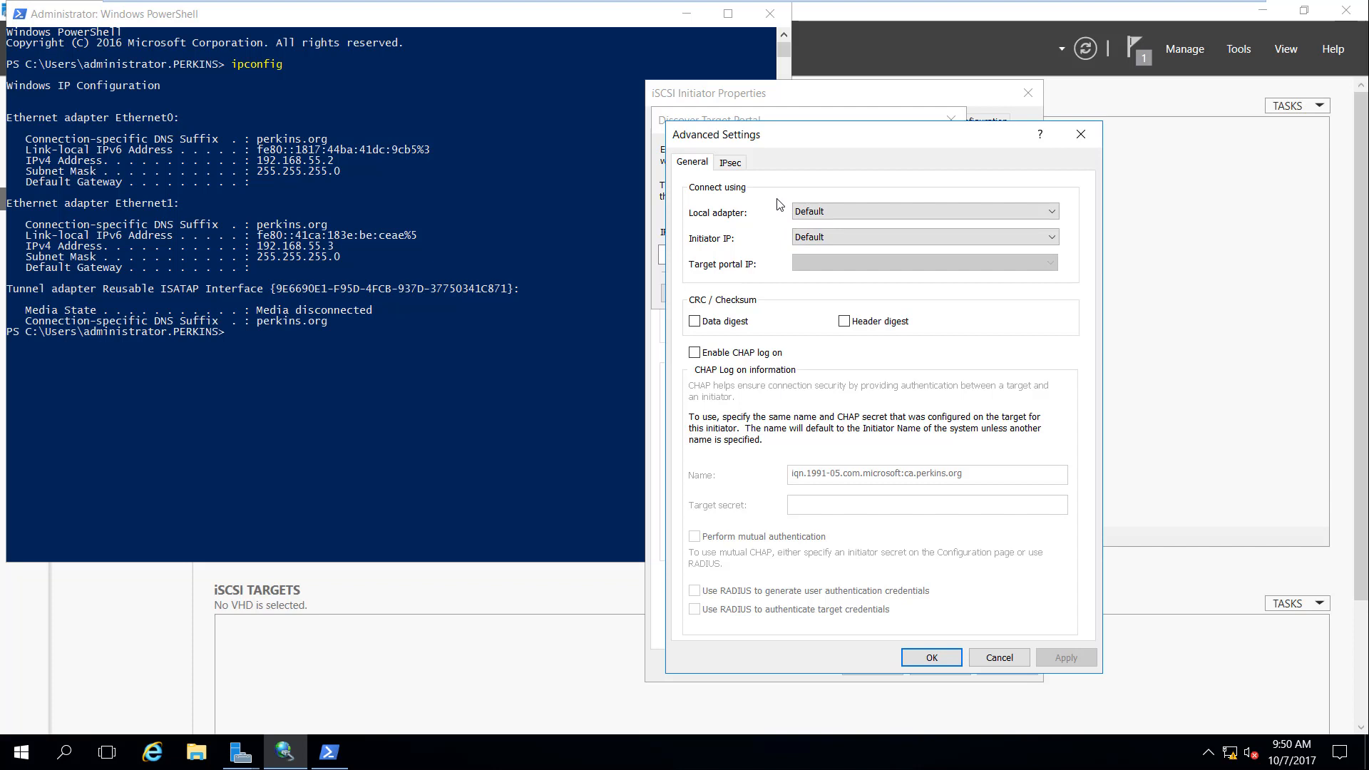
pyautogui.click(930, 211)
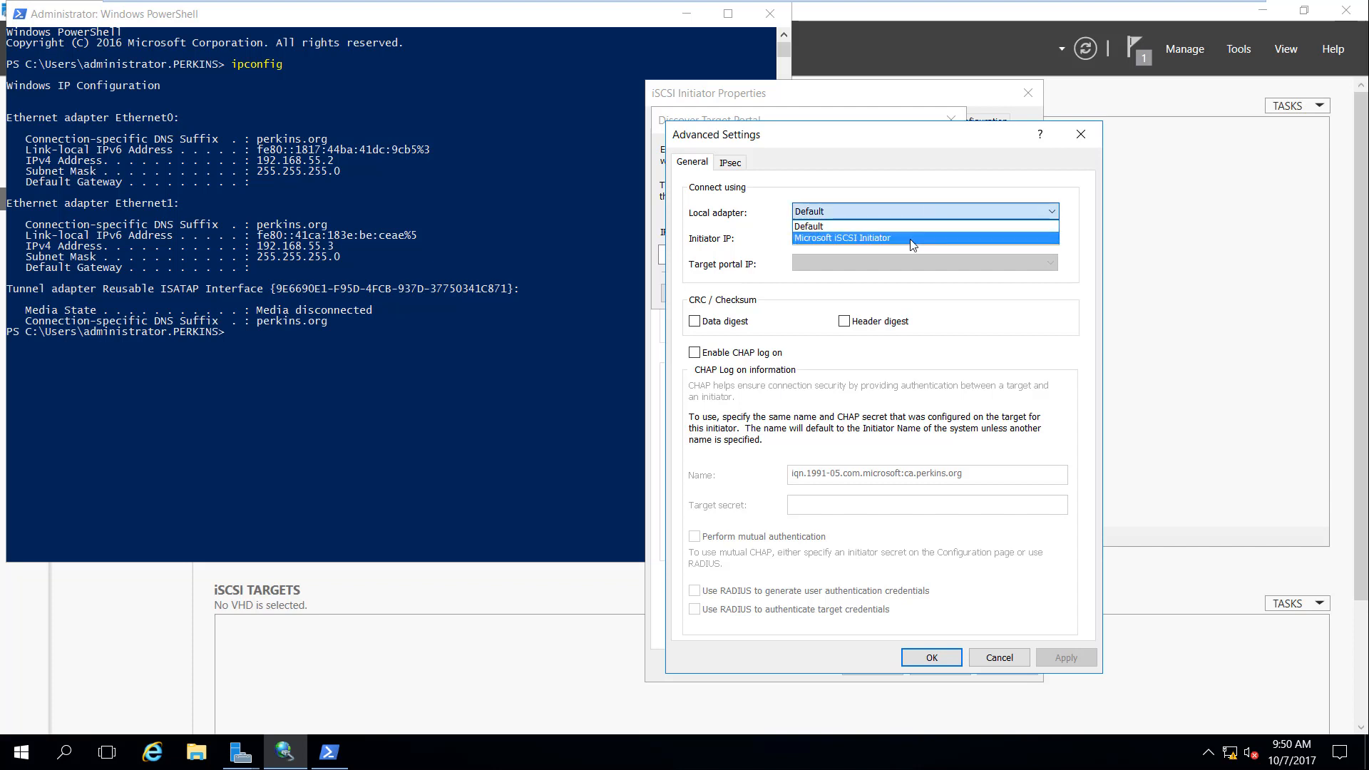
pyautogui.click(913, 239)
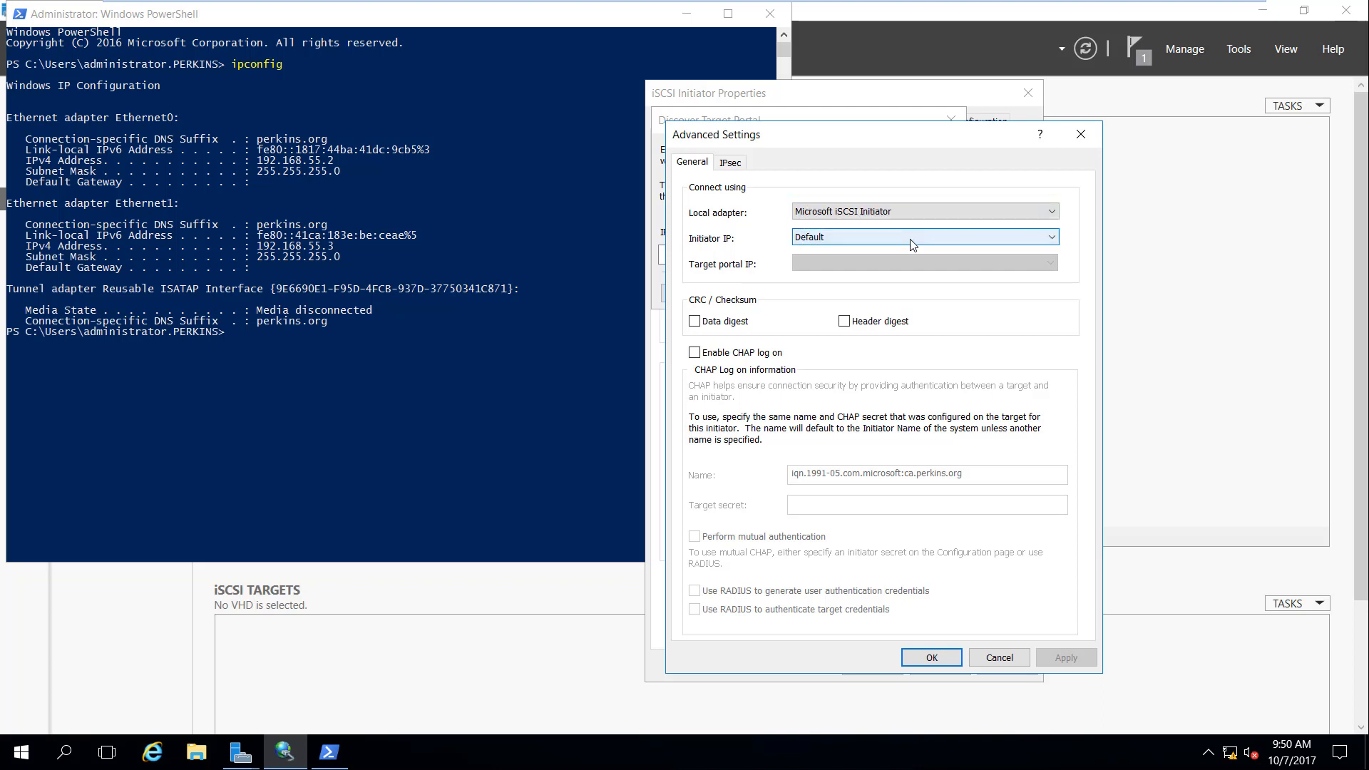
pyautogui.click(913, 238)
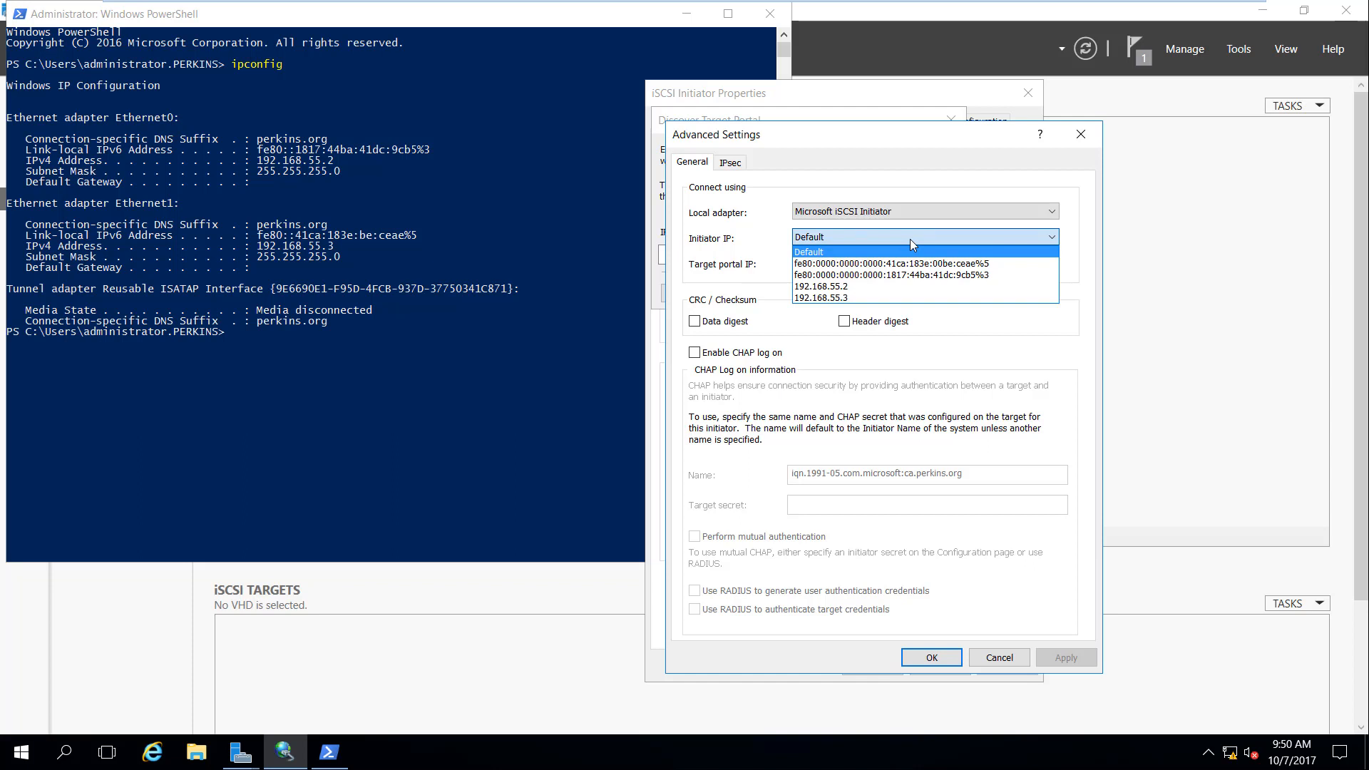
pyautogui.click(870, 292)
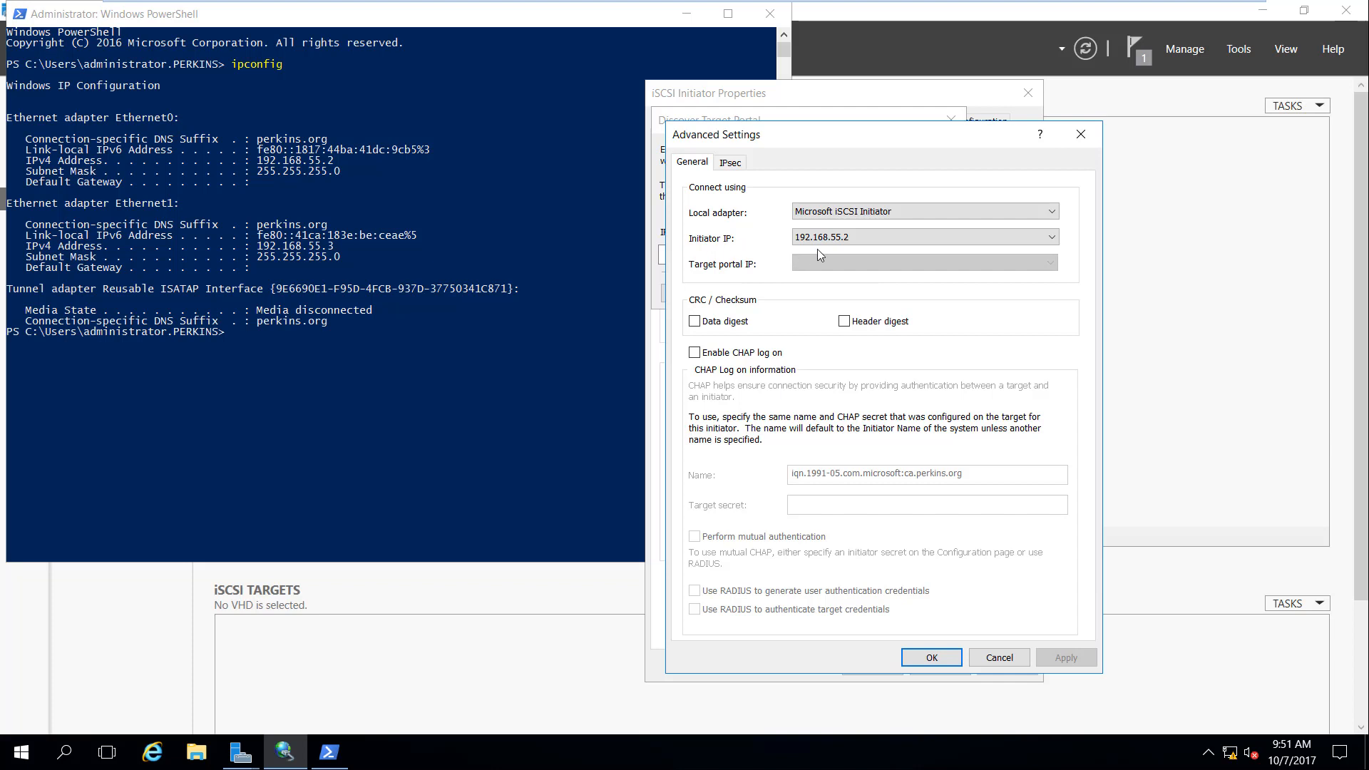
pyautogui.click(904, 240)
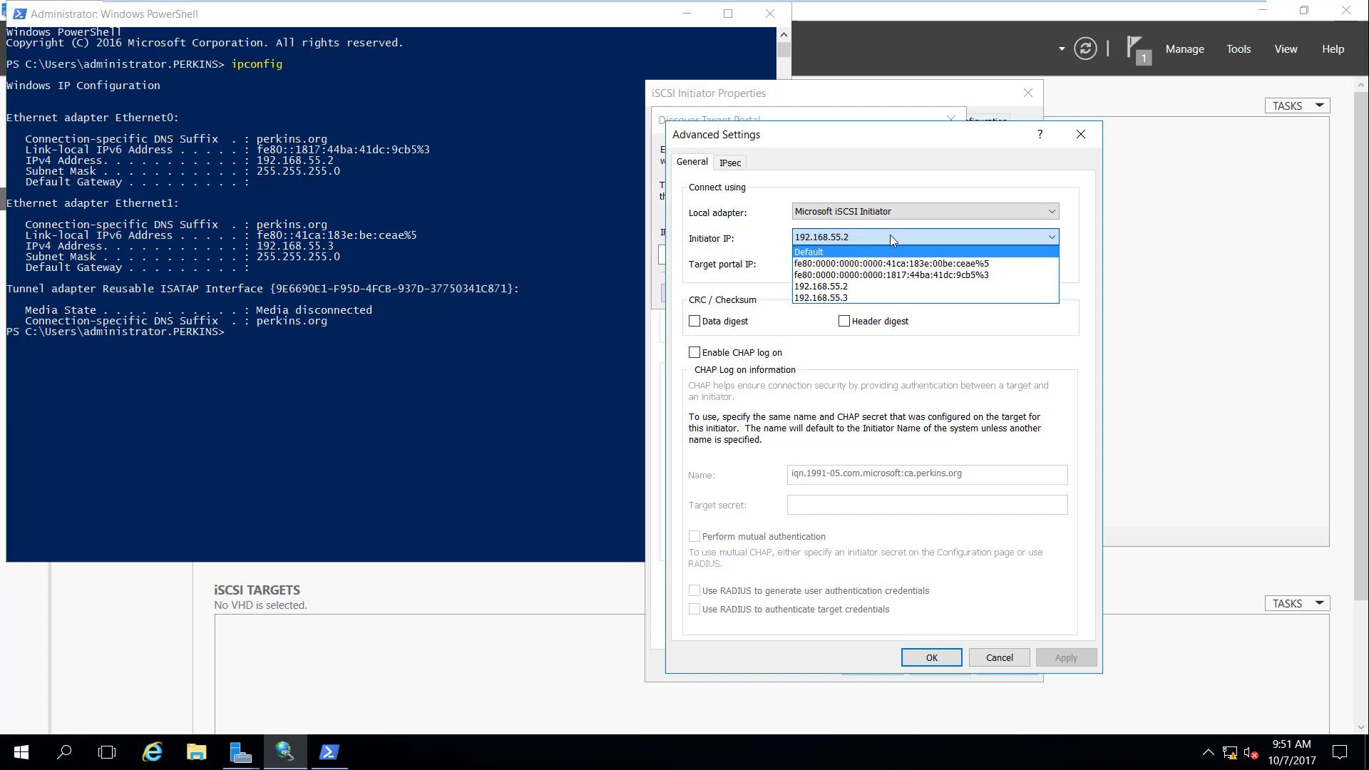
# Step: Switch to the Client1 machine and check its IP configuration by running ipconfig in a command prompt
pyautogui.click(1054, 13)
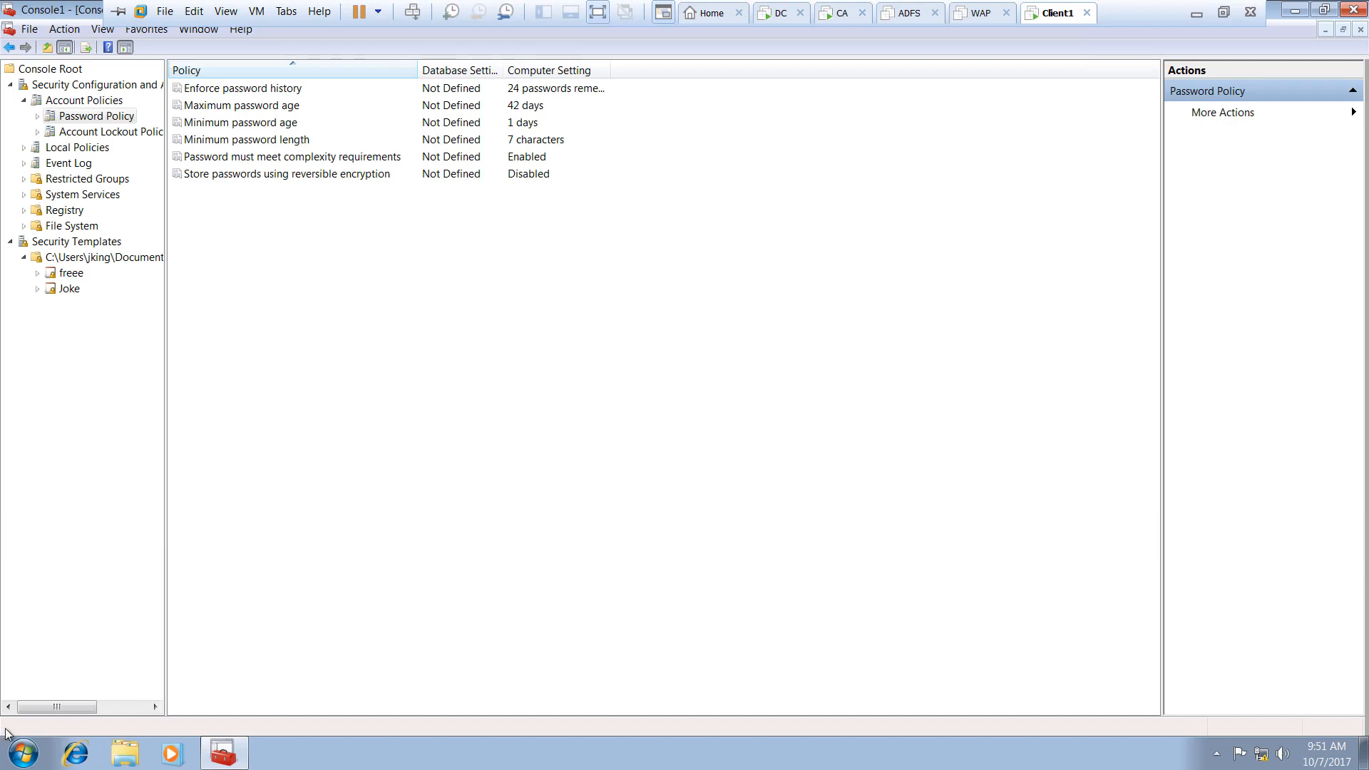
pyautogui.click(23, 753)
pyautogui.click(125, 708)
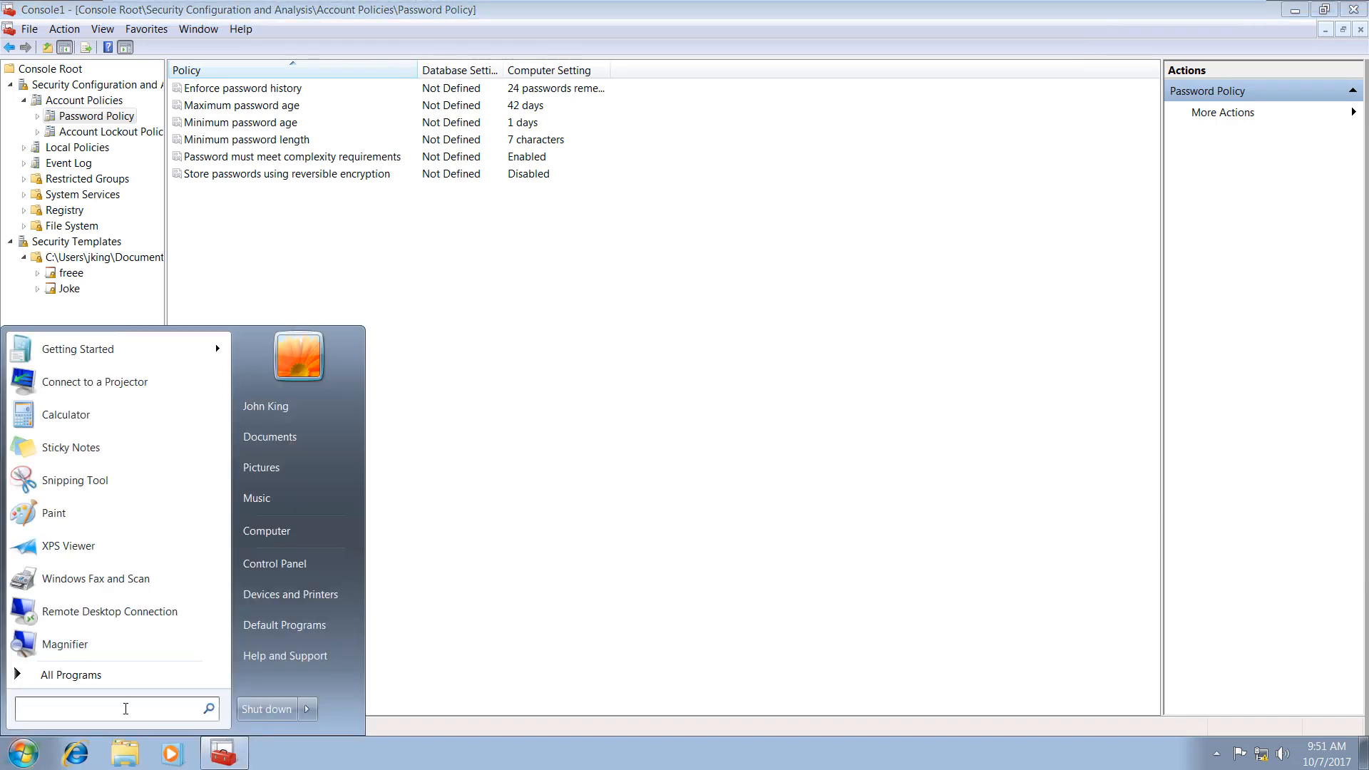
pyautogui.write('cmd')
pyautogui.press('Return')
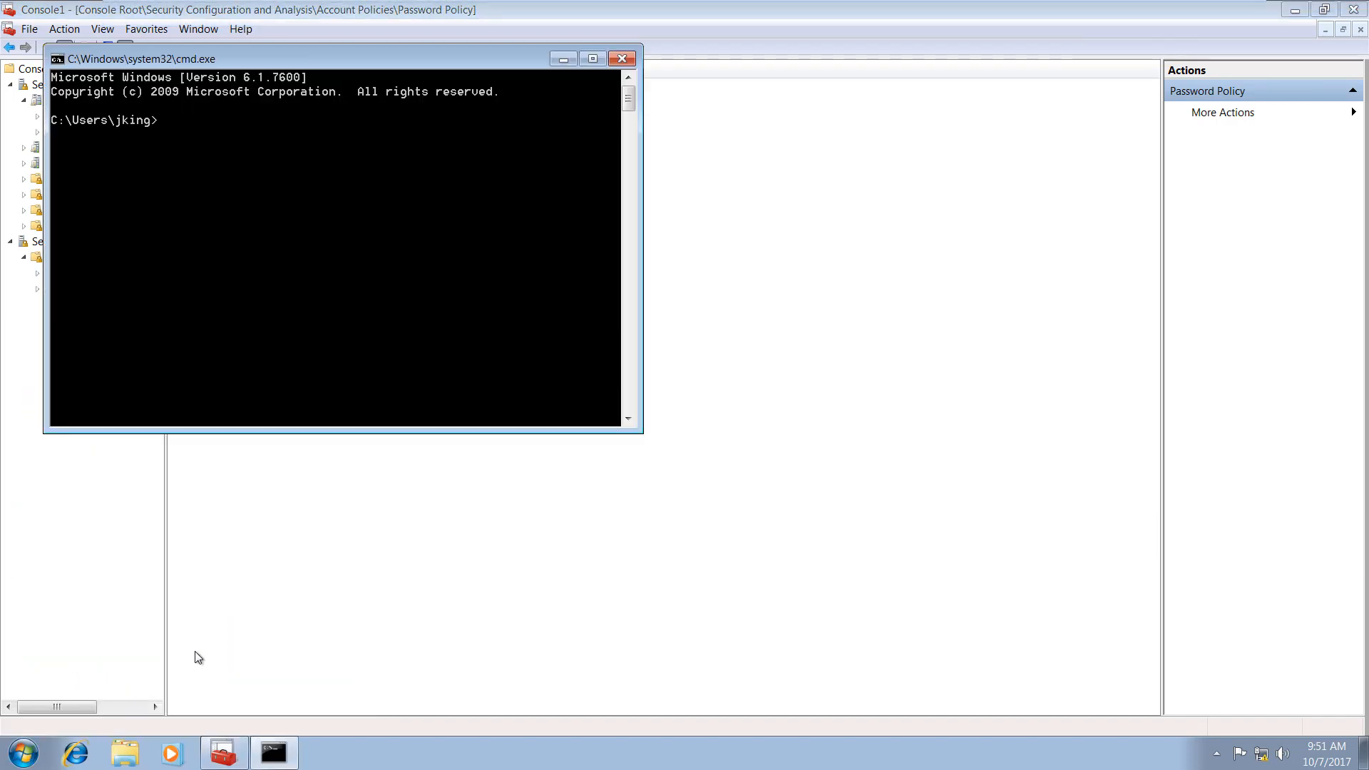
pyautogui.write('ipconfig')
pyautogui.press('Return')
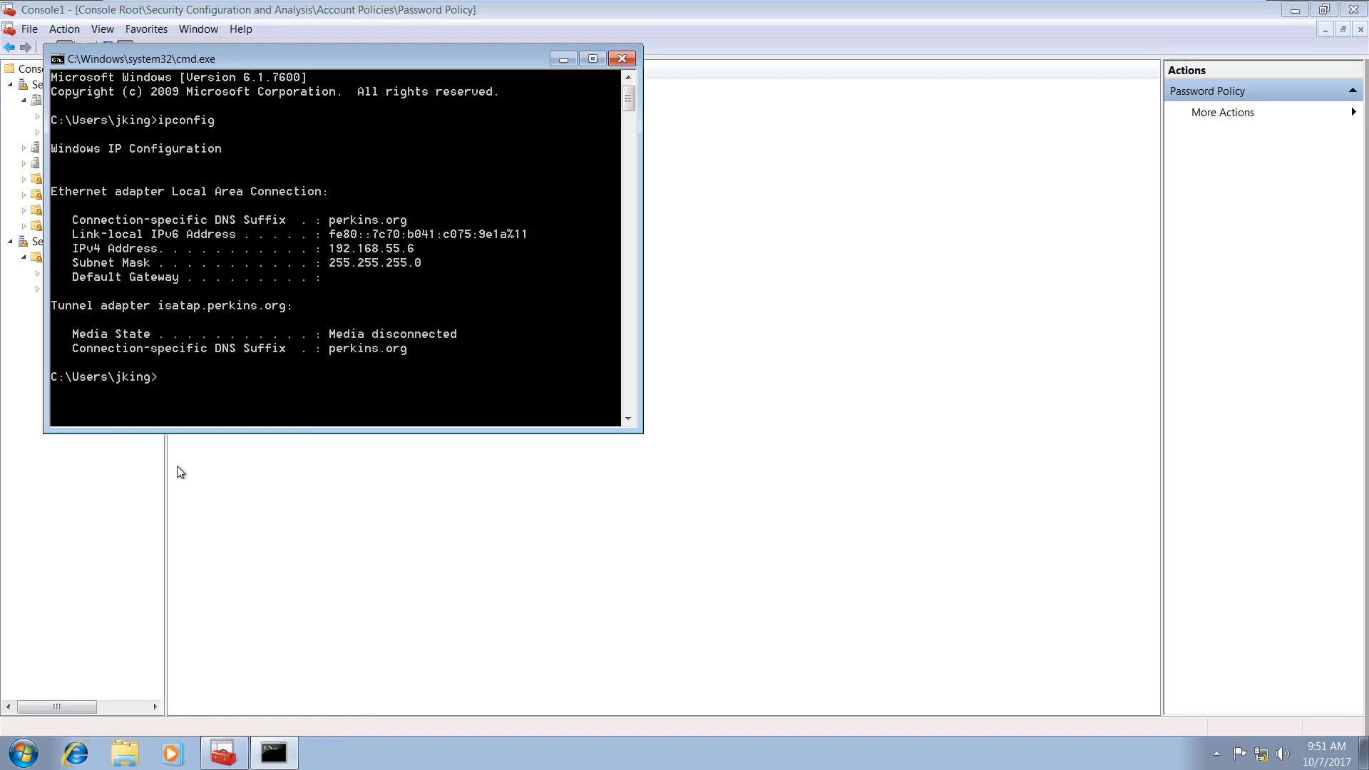
# Step: Open iSCSI Initiator from the Control Panel's Administrative Tools on Client1 and start the Microsoft iSCSI service with automatic startup
pyautogui.click(24, 753)
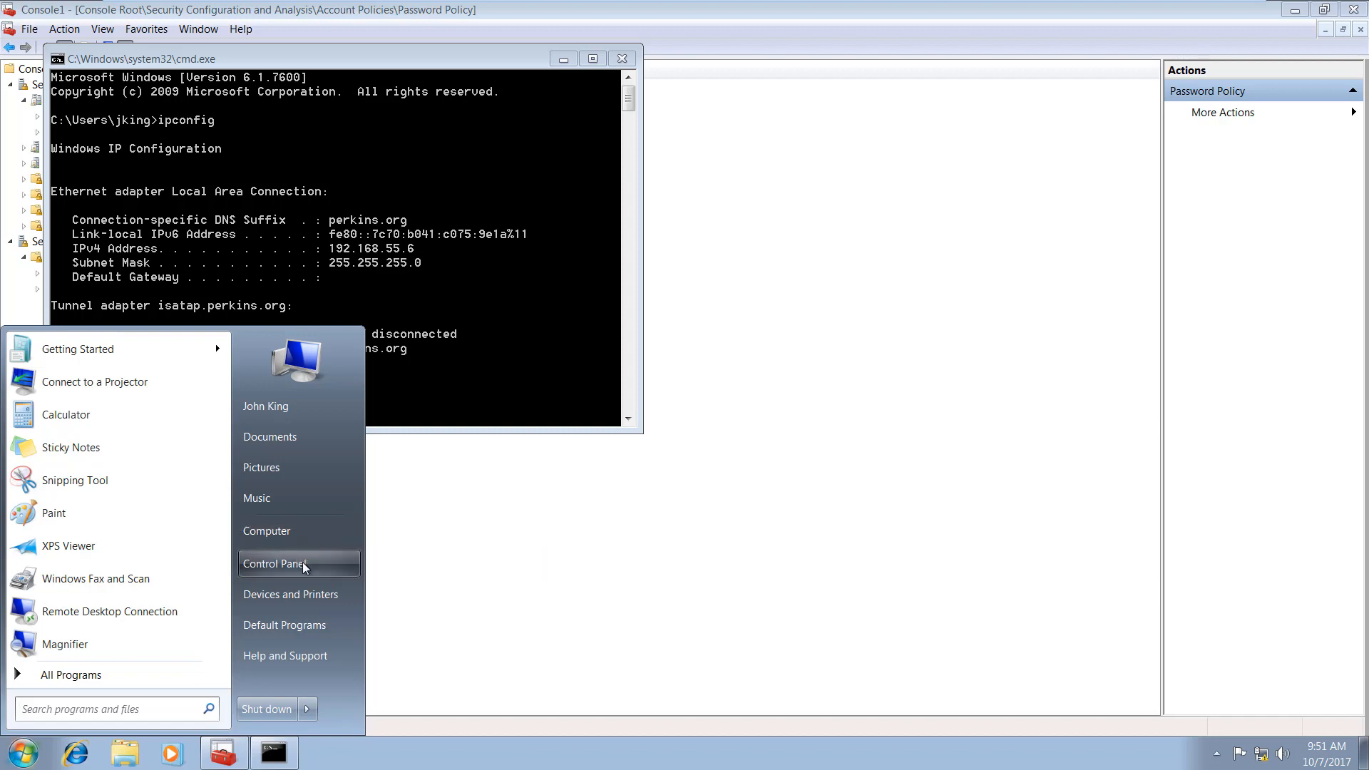
pyautogui.click(279, 564)
pyautogui.click(964, 157)
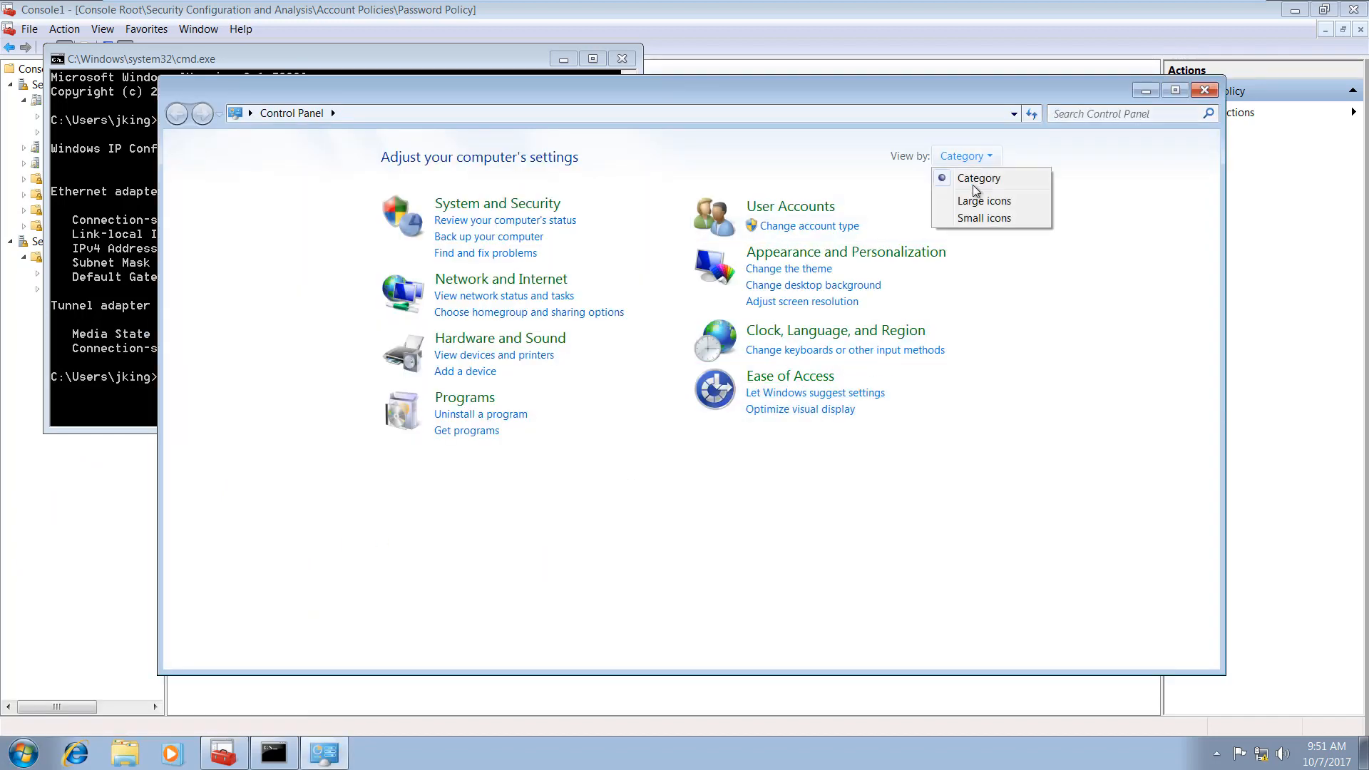
pyautogui.click(979, 199)
pyautogui.scroll(-2, 1063, 446)
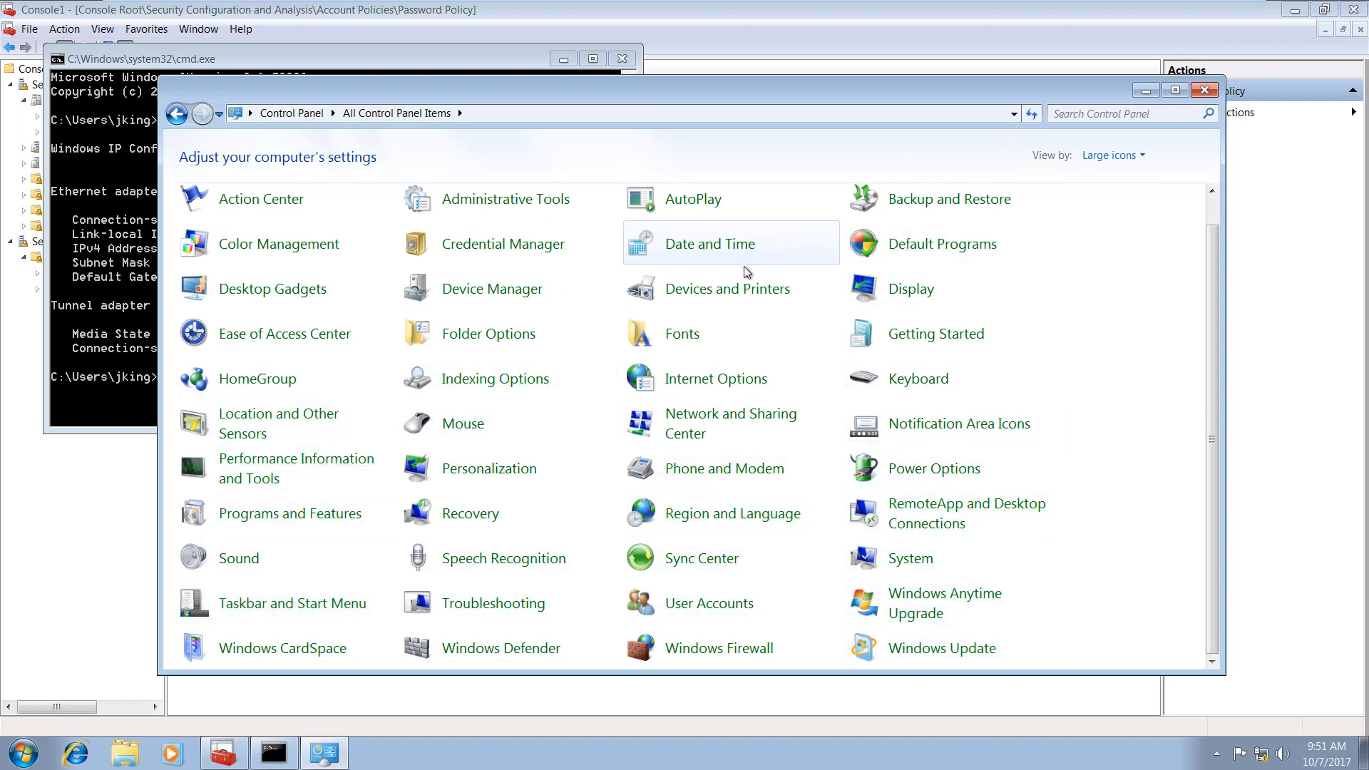
pyautogui.doubleClick(524, 217)
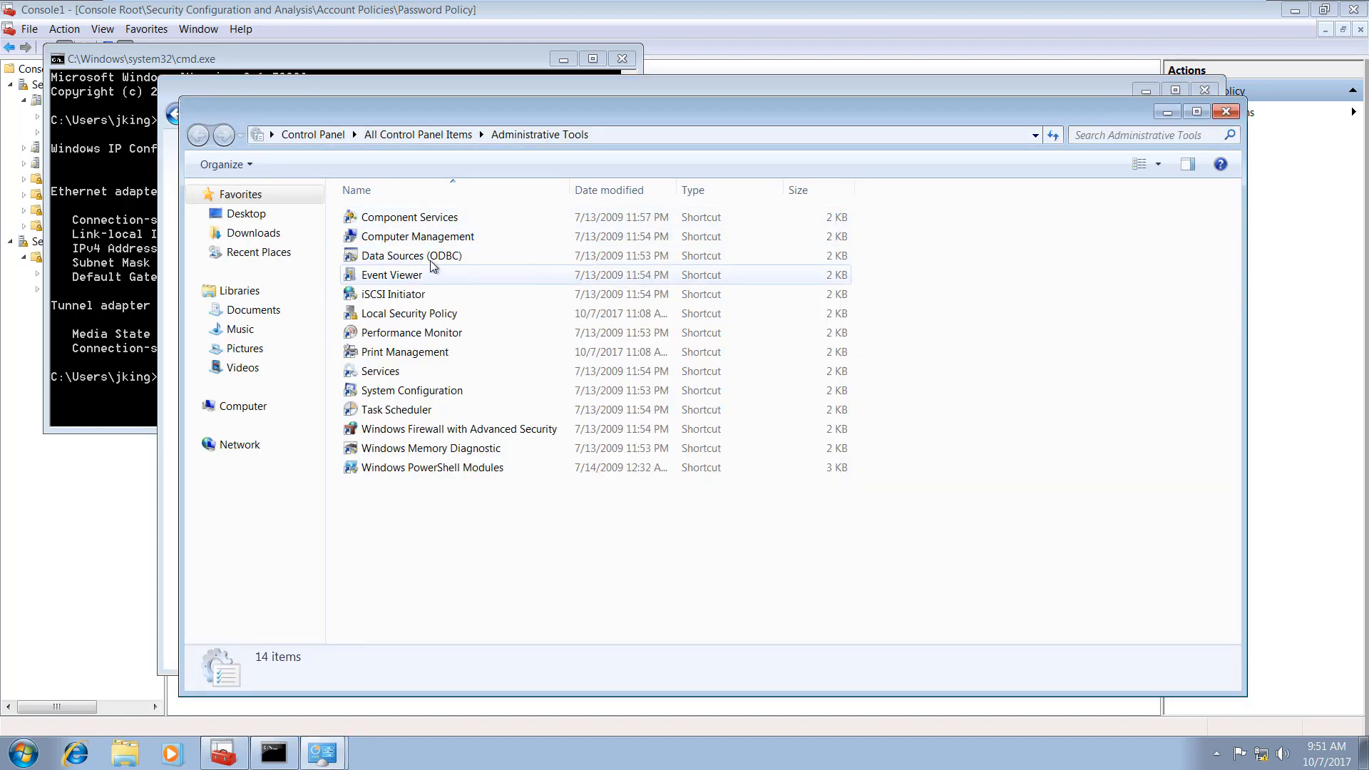
pyautogui.doubleClick(391, 298)
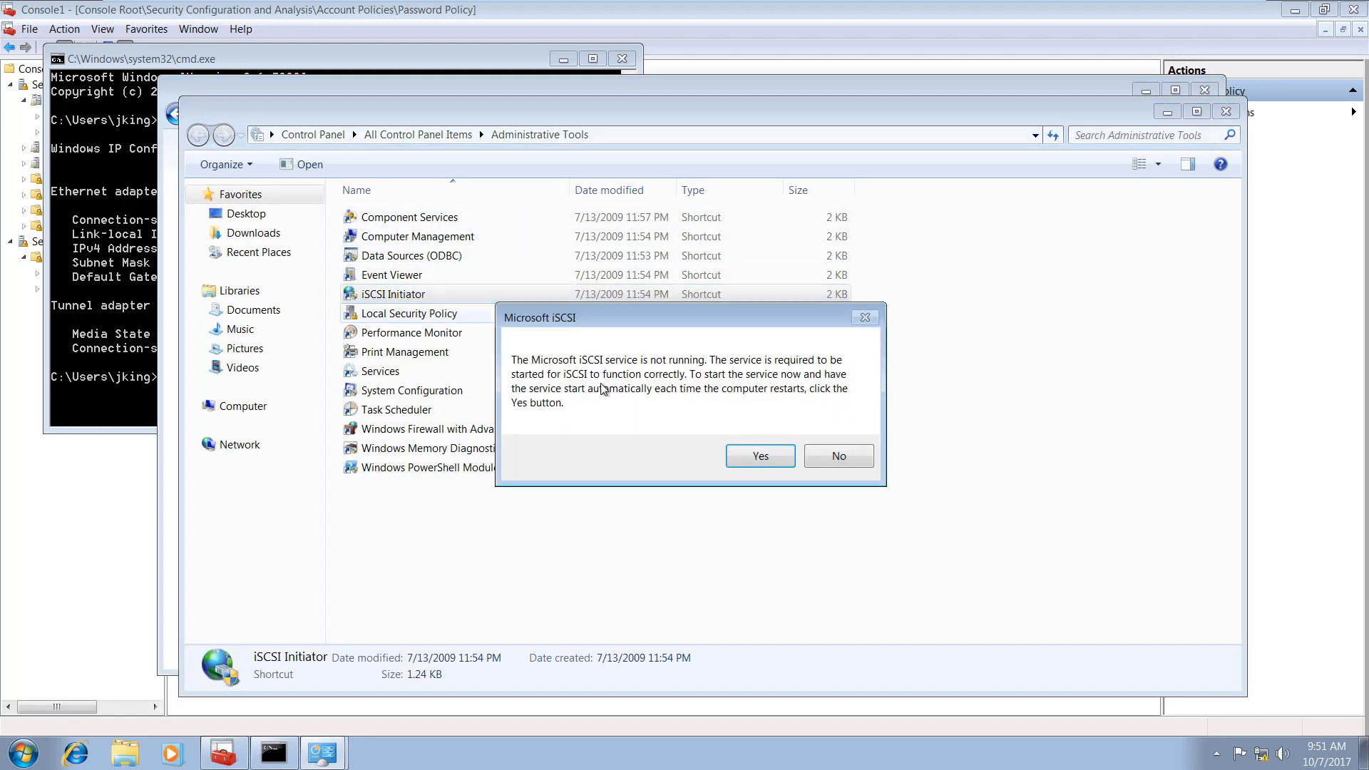
pyautogui.click(746, 463)
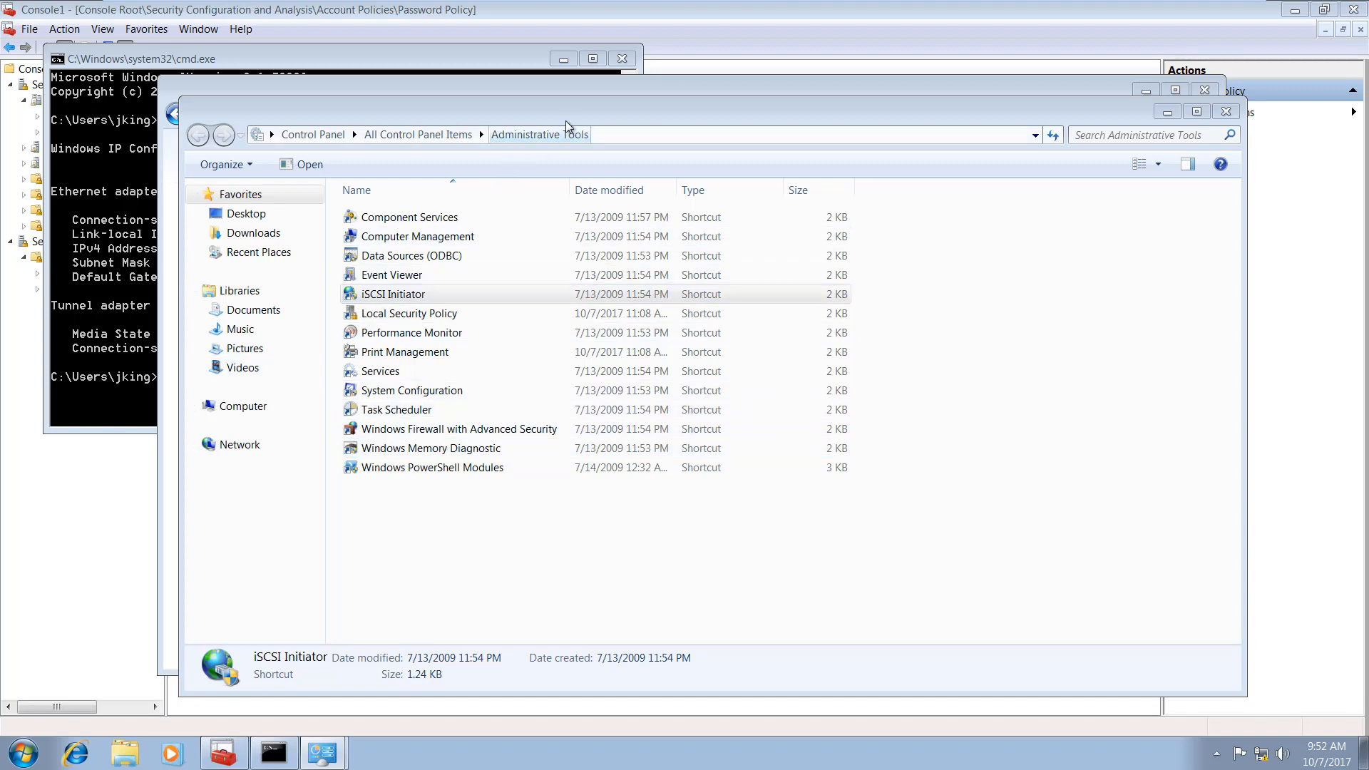
# Step: Minimize the Control Panel window and move the Administrative Tools and iSCSI Initiator Properties windows so the properties are fully visible
pyautogui.moveTo(566, 121); pyautogui.dragTo(580, 265)
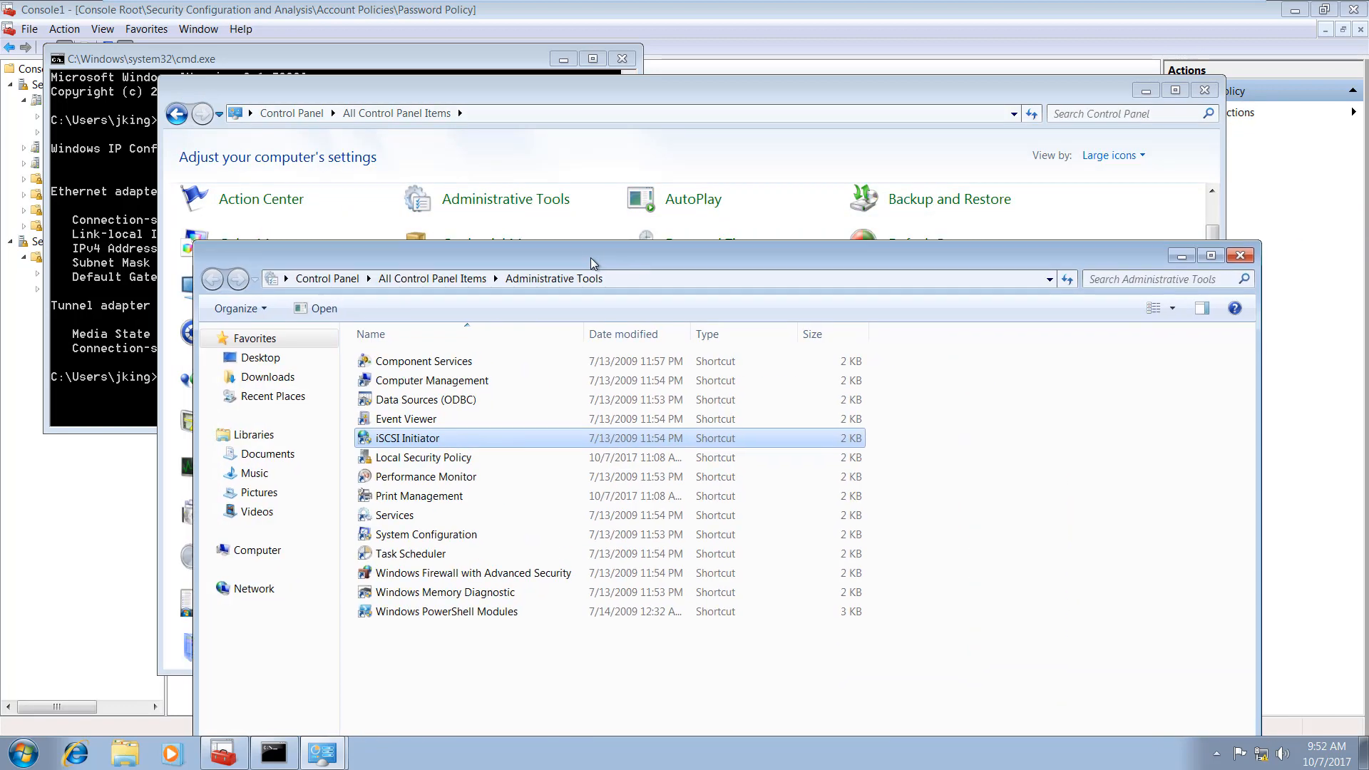
pyautogui.click(1146, 92)
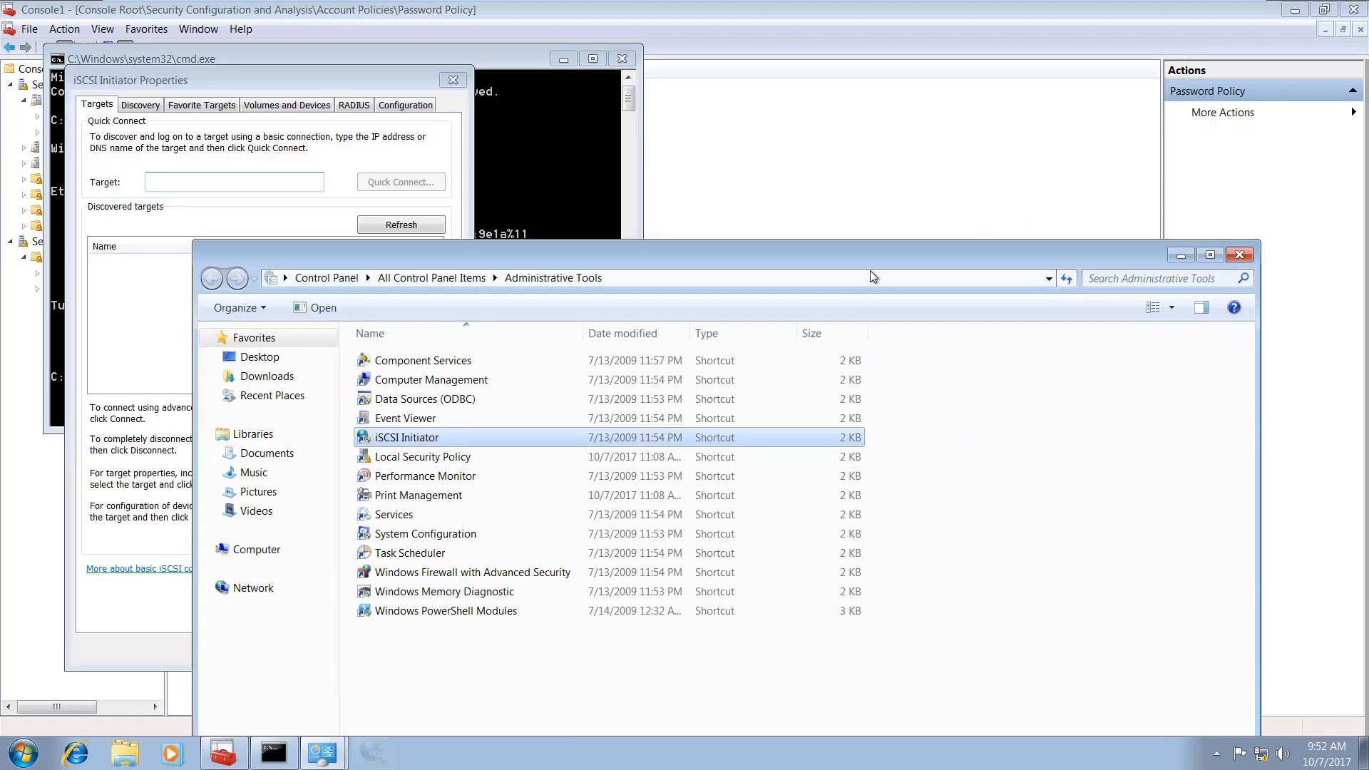
pyautogui.moveTo(998, 262); pyautogui.dragTo(1328, 169)
pyautogui.moveTo(280, 75); pyautogui.dragTo(553, 70)
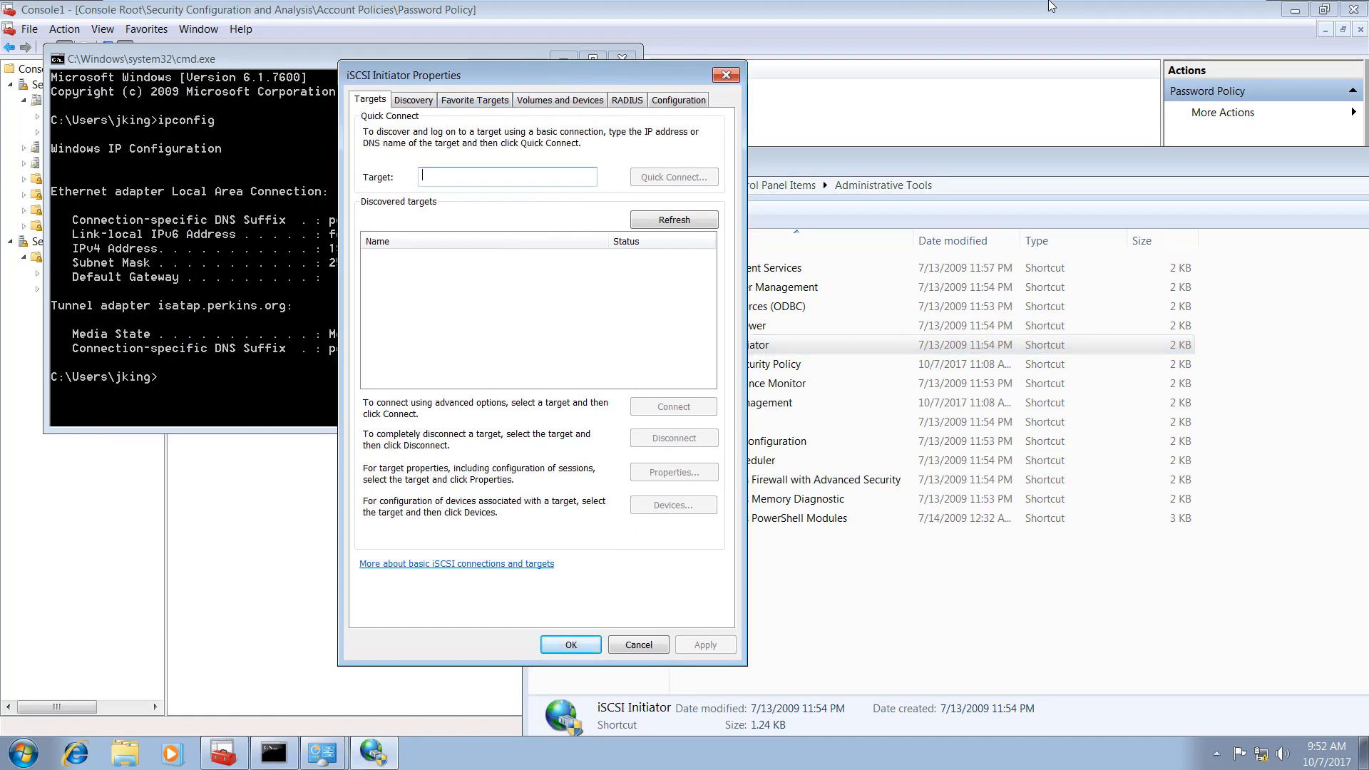
# Step: Return to the CA server and choose 192.168.55.2 as the initiator IP in the advanced portal settings
pyautogui.moveTo(1053, 6)
pyautogui.click(843, 20)
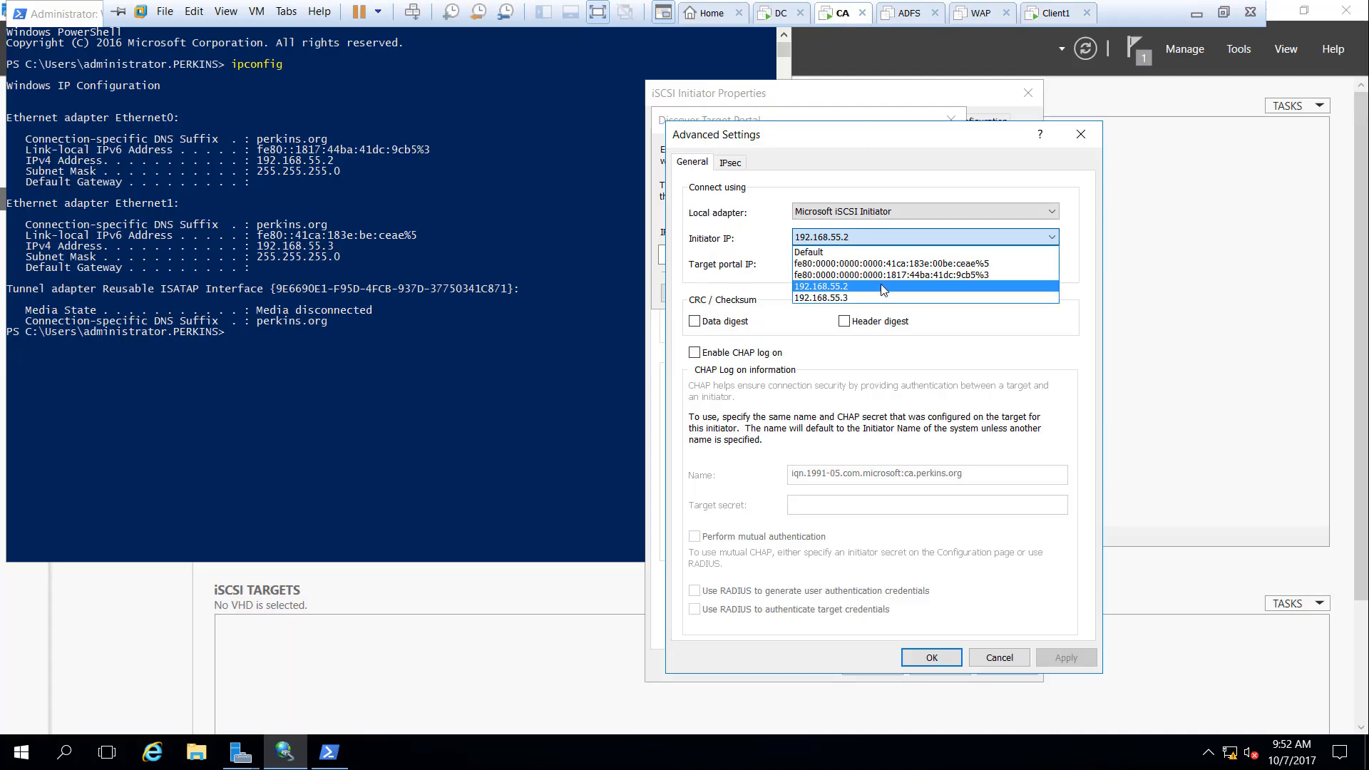
pyautogui.click(898, 288)
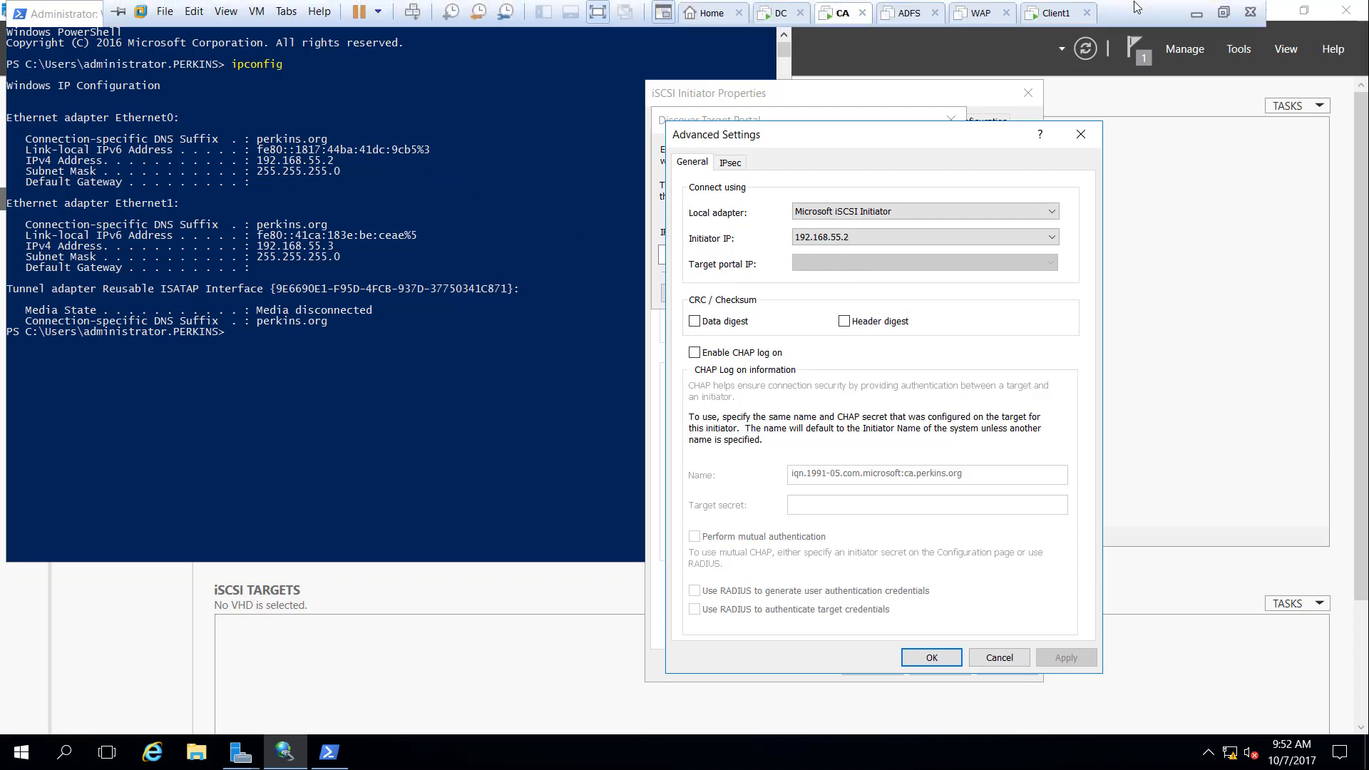
# Step: Switch to the Client1 machine, attempt a Quick Connect to the iSCSI target at 192.168.55.2, and close the Quick Connect dialog
pyautogui.click(1062, 20)
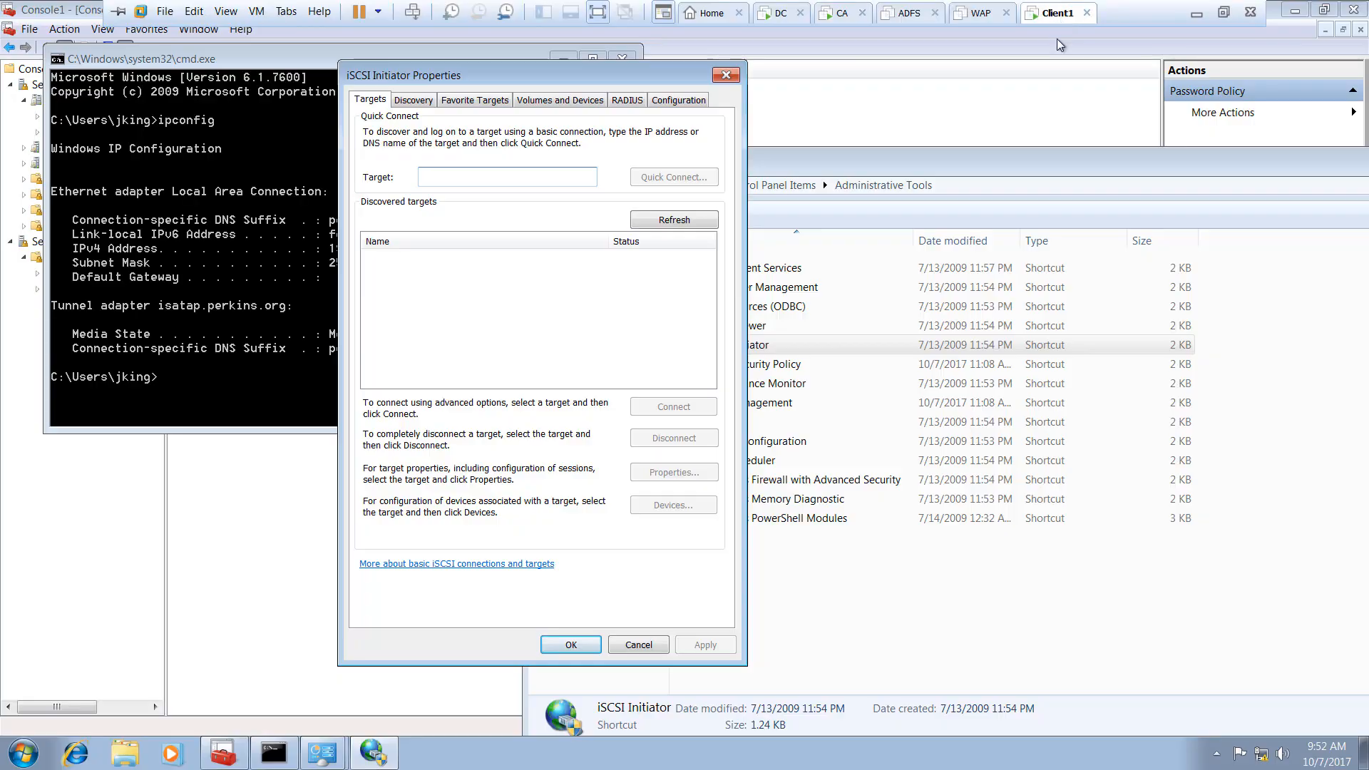
pyautogui.rightClick(496, 173)
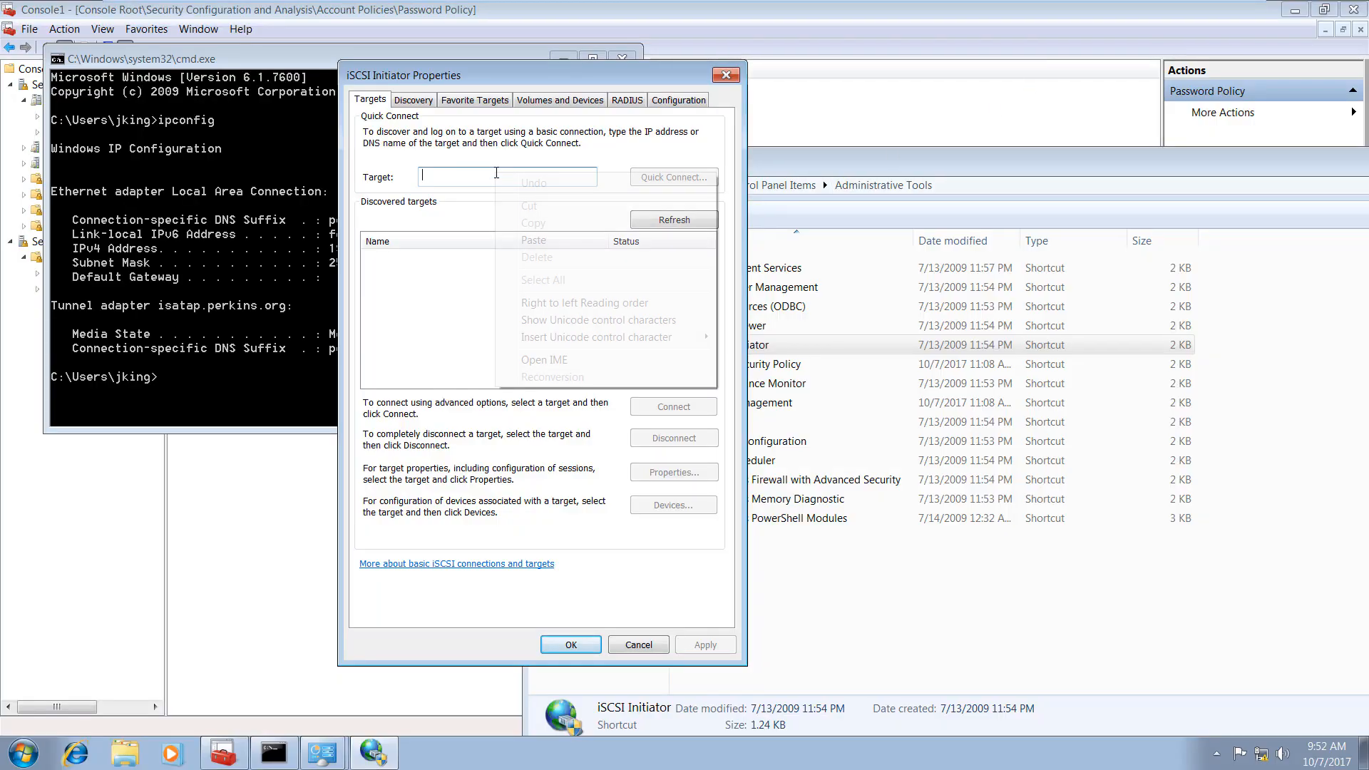
pyautogui.click(547, 240)
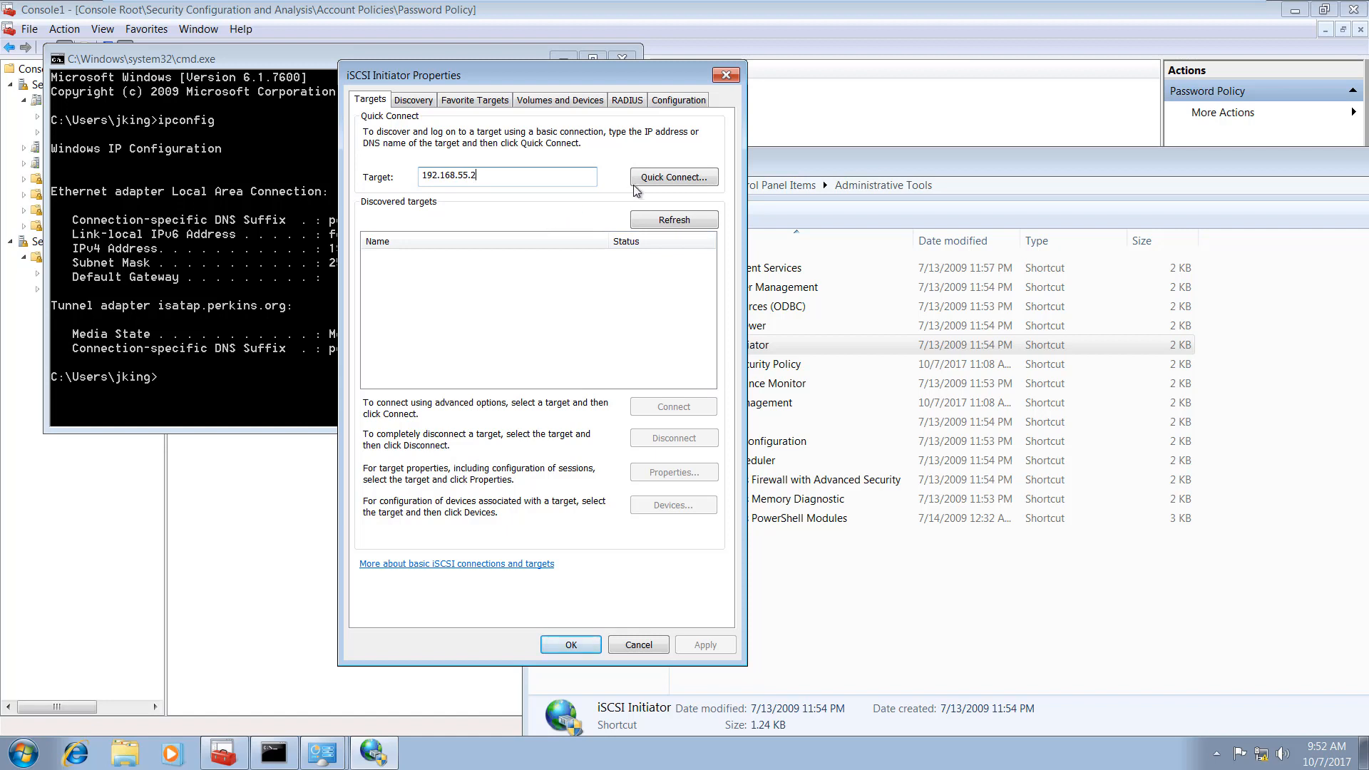
pyautogui.click(662, 179)
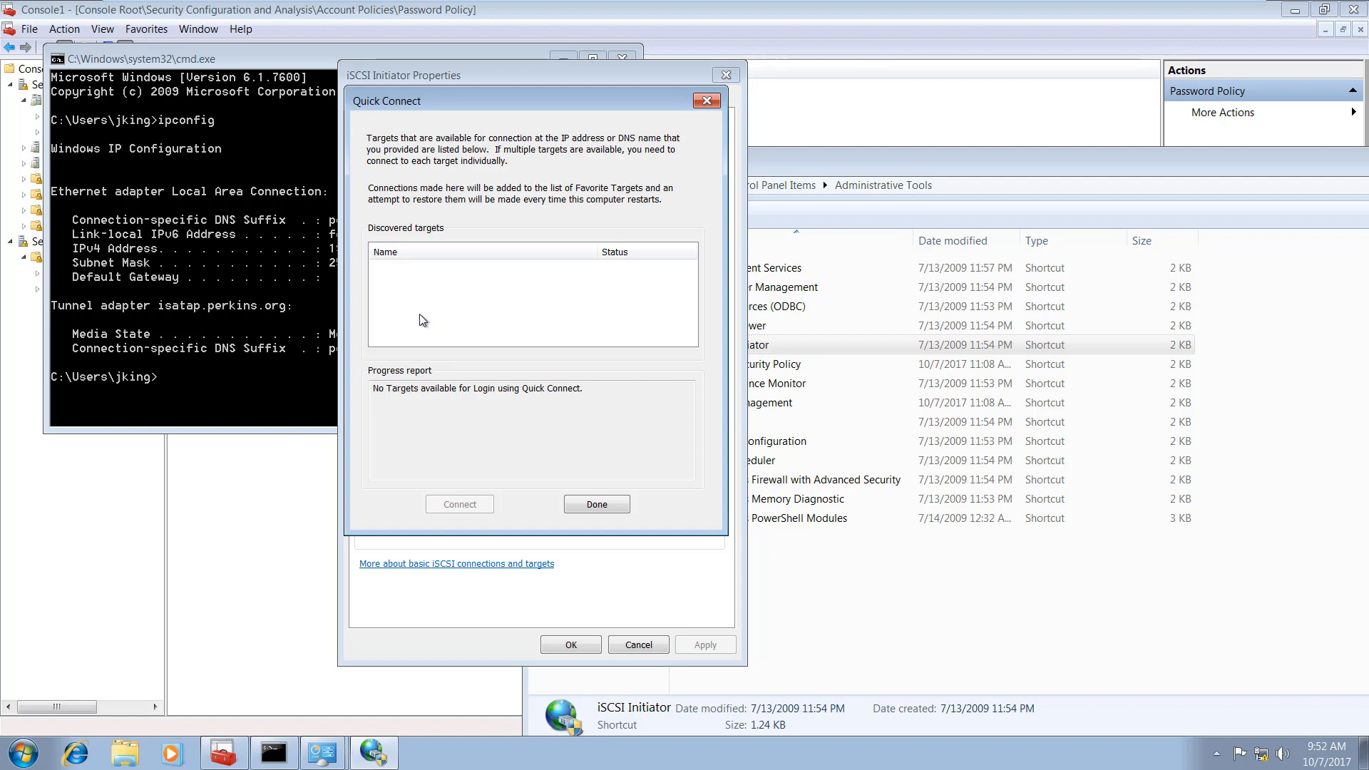
pyautogui.click(608, 508)
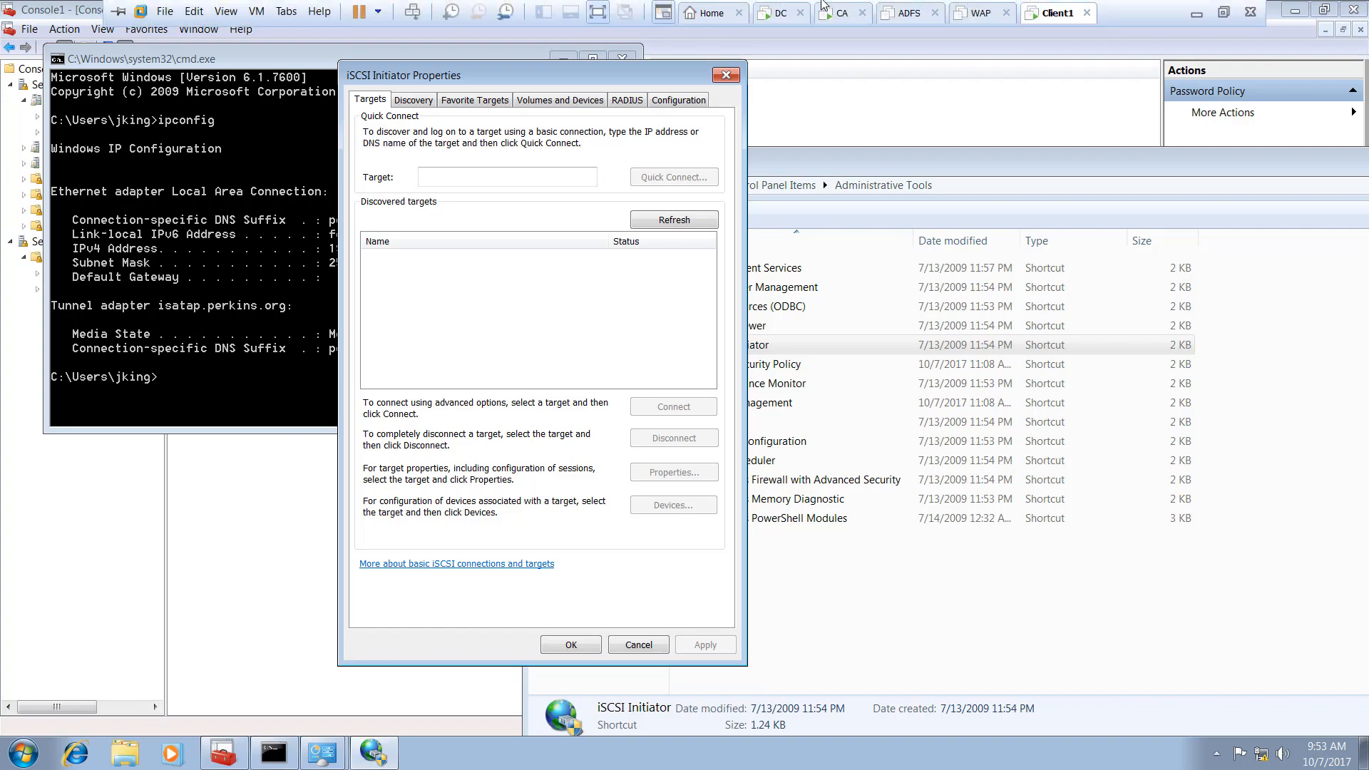
# Step: Return to the CA server, dismiss the pending portal discovery without adding it, and remove the existing 192.168.55.2 target portal
pyautogui.click(842, 17)
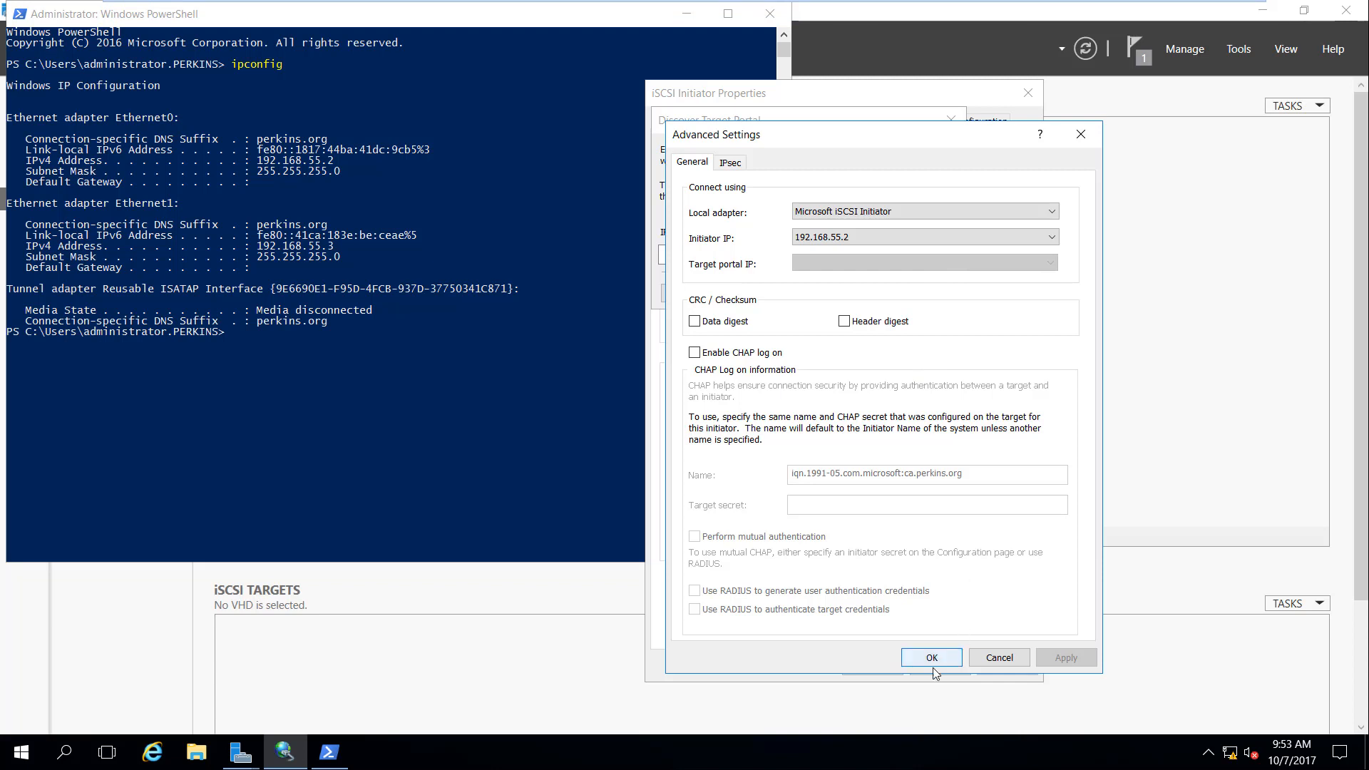
pyautogui.click(952, 655)
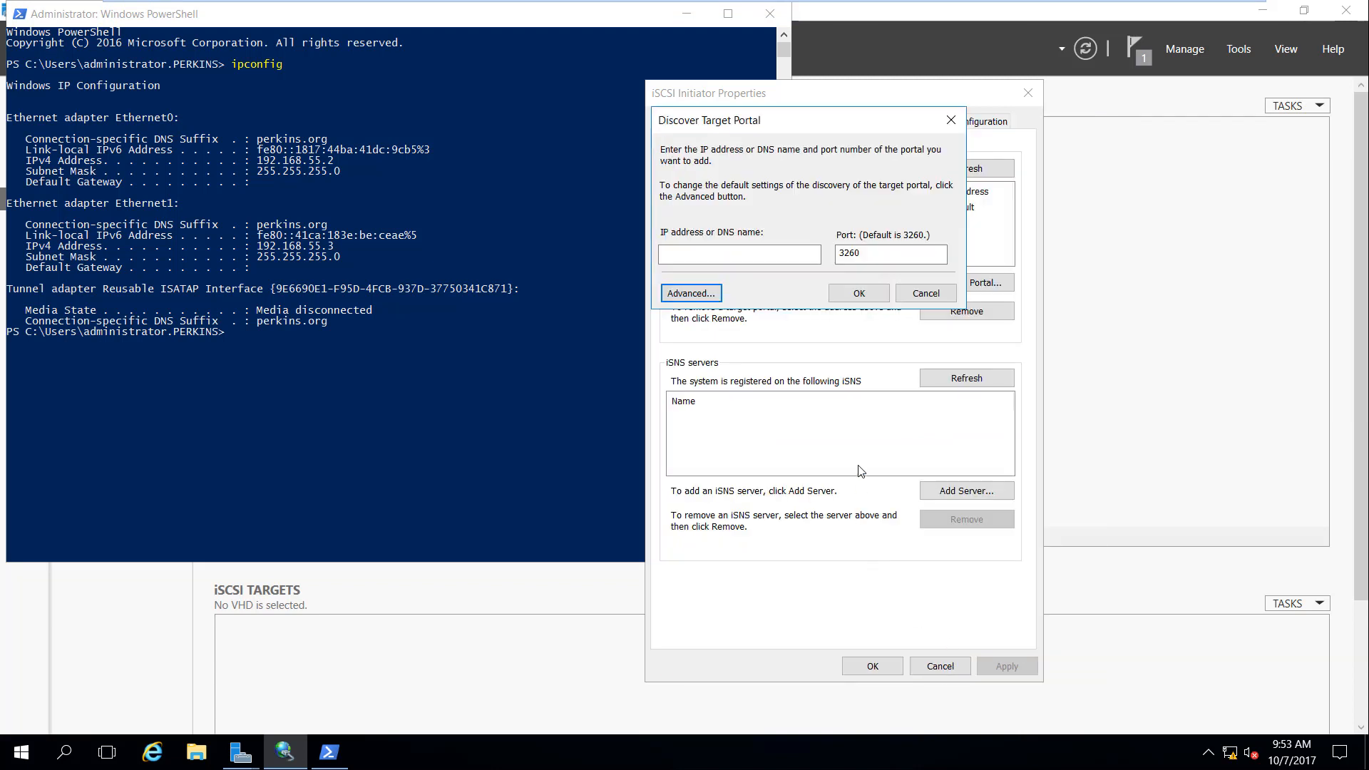
pyautogui.click(920, 299)
pyautogui.click(920, 300)
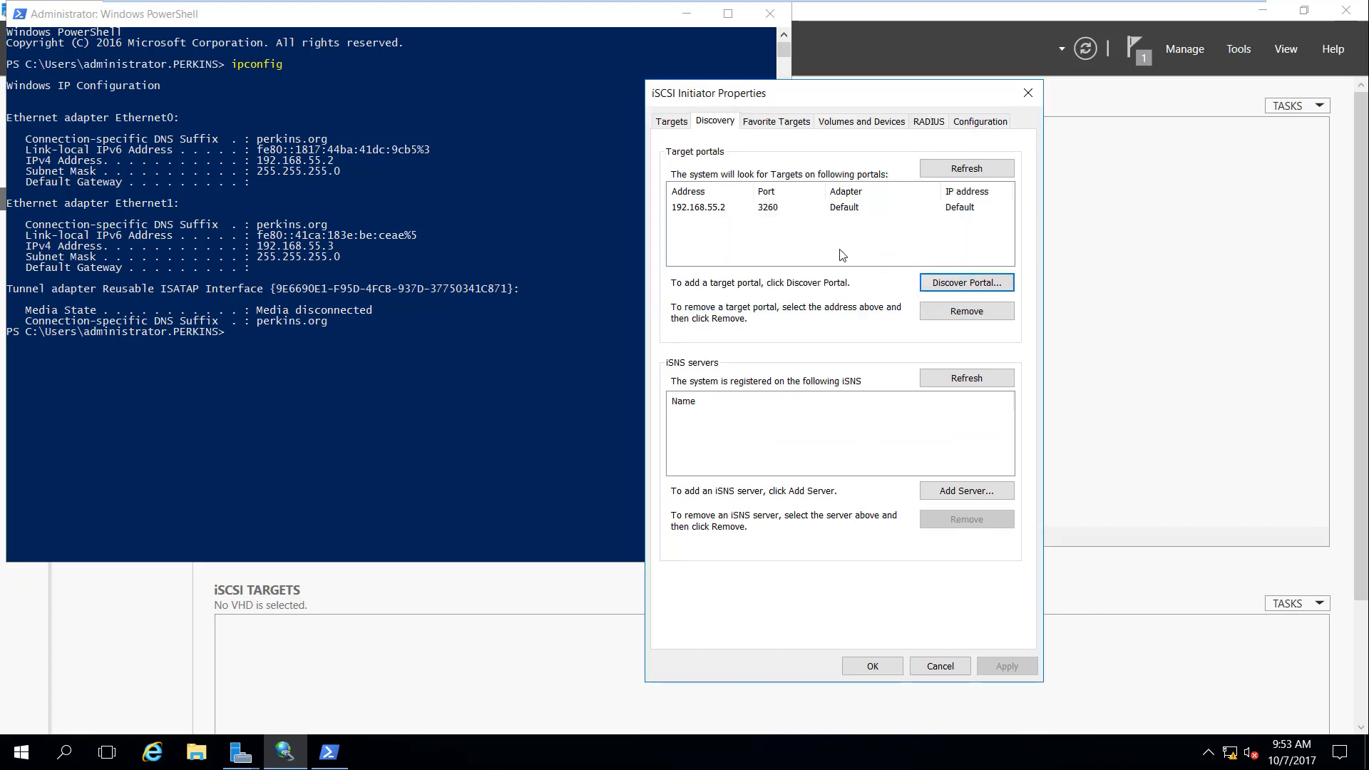
pyautogui.click(791, 213)
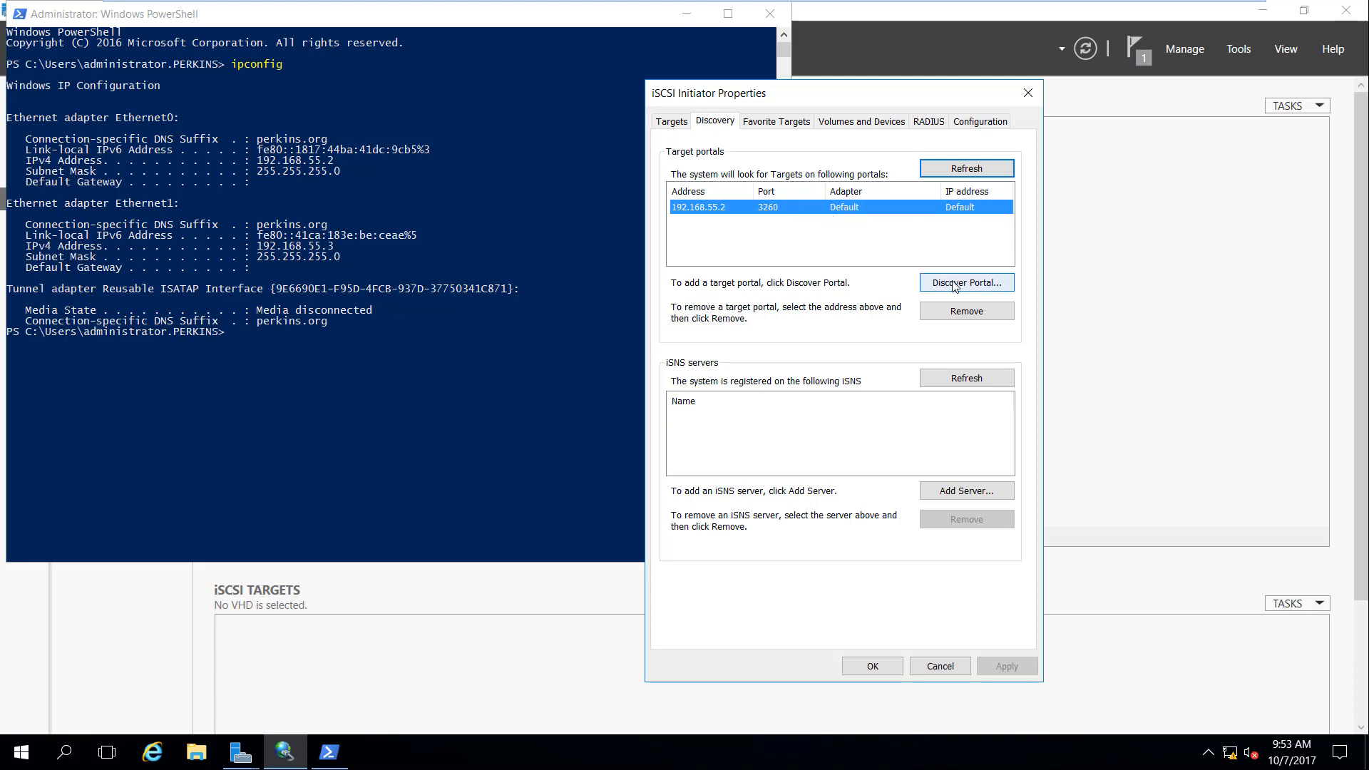
pyautogui.click(962, 315)
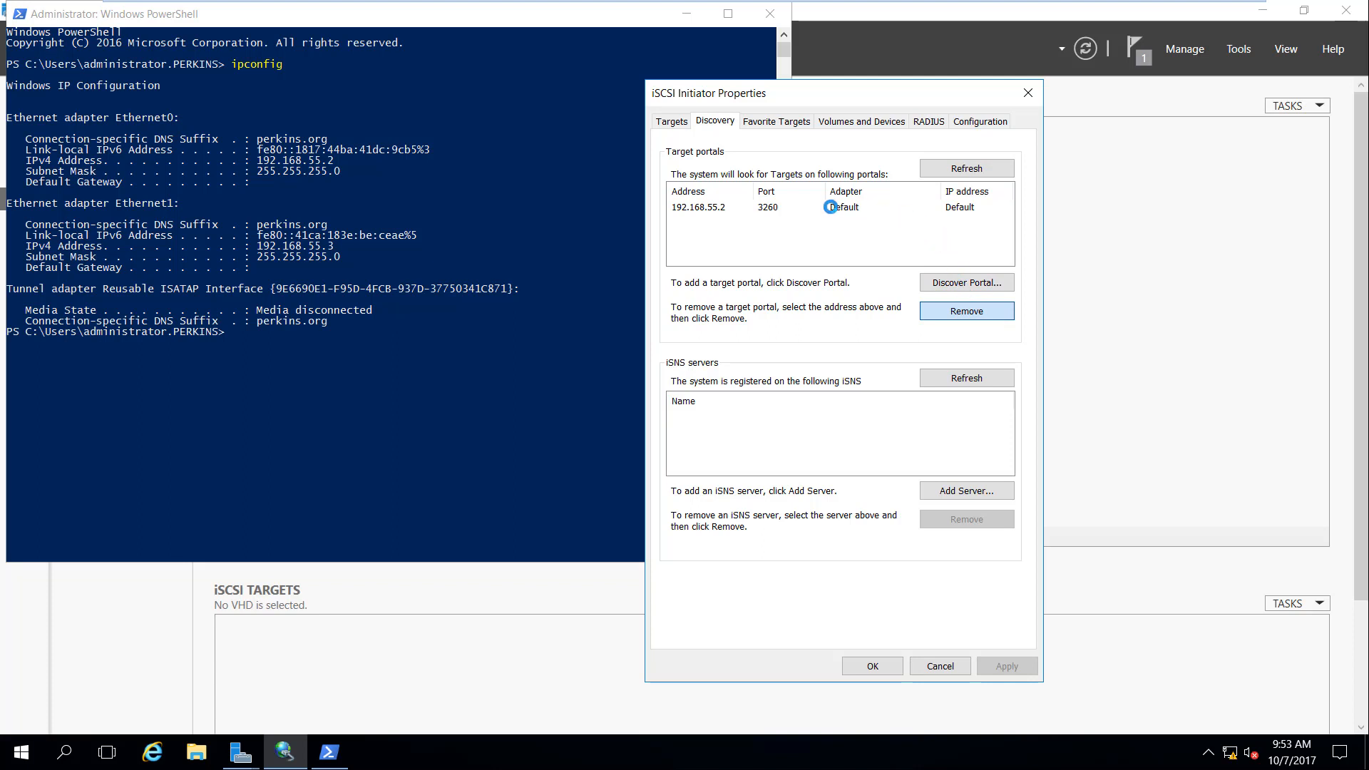
# Step: Add a target portal at 192.168.55.2 using the Microsoft iSCSI Initiator adapter and initiator IP 192.168.55.2, and remove it again
pyautogui.click(935, 281)
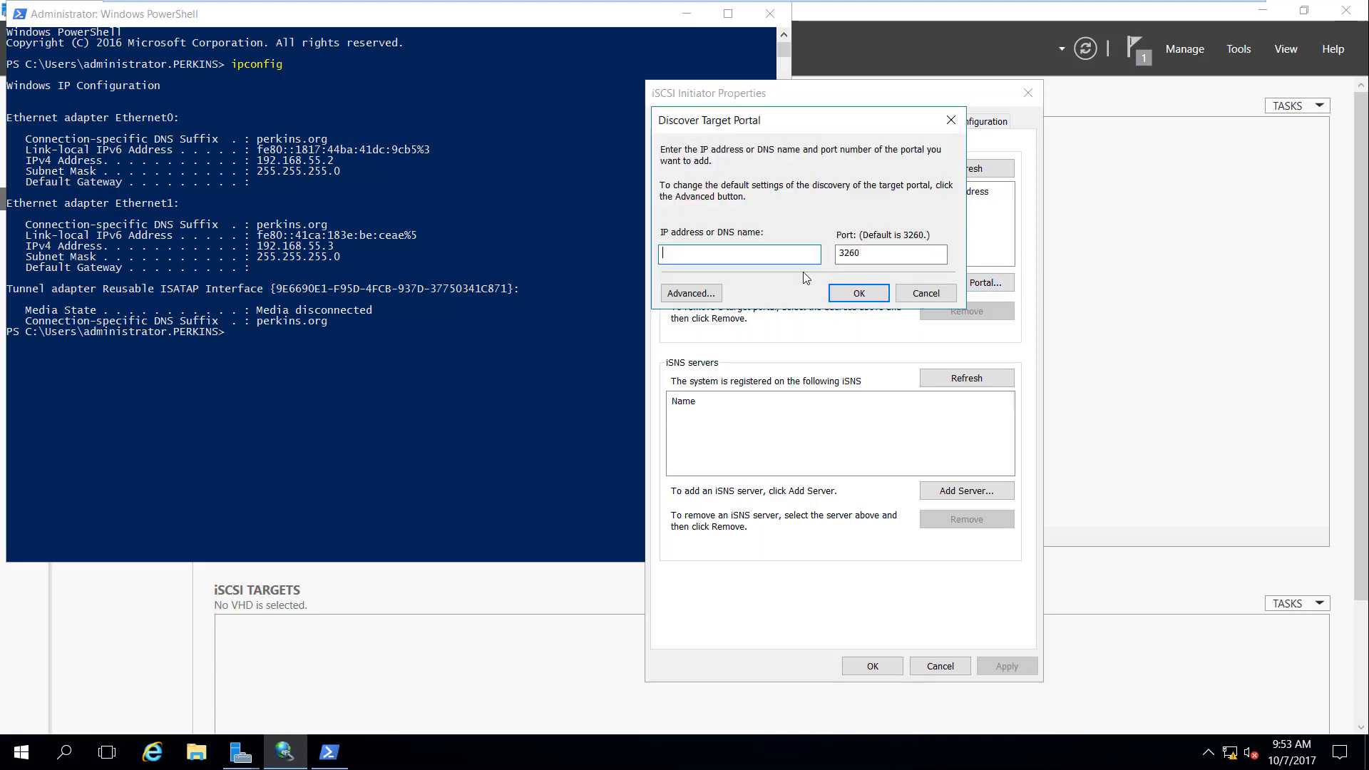
pyautogui.rightClick(760, 259)
pyautogui.click(797, 318)
pyautogui.click(691, 293)
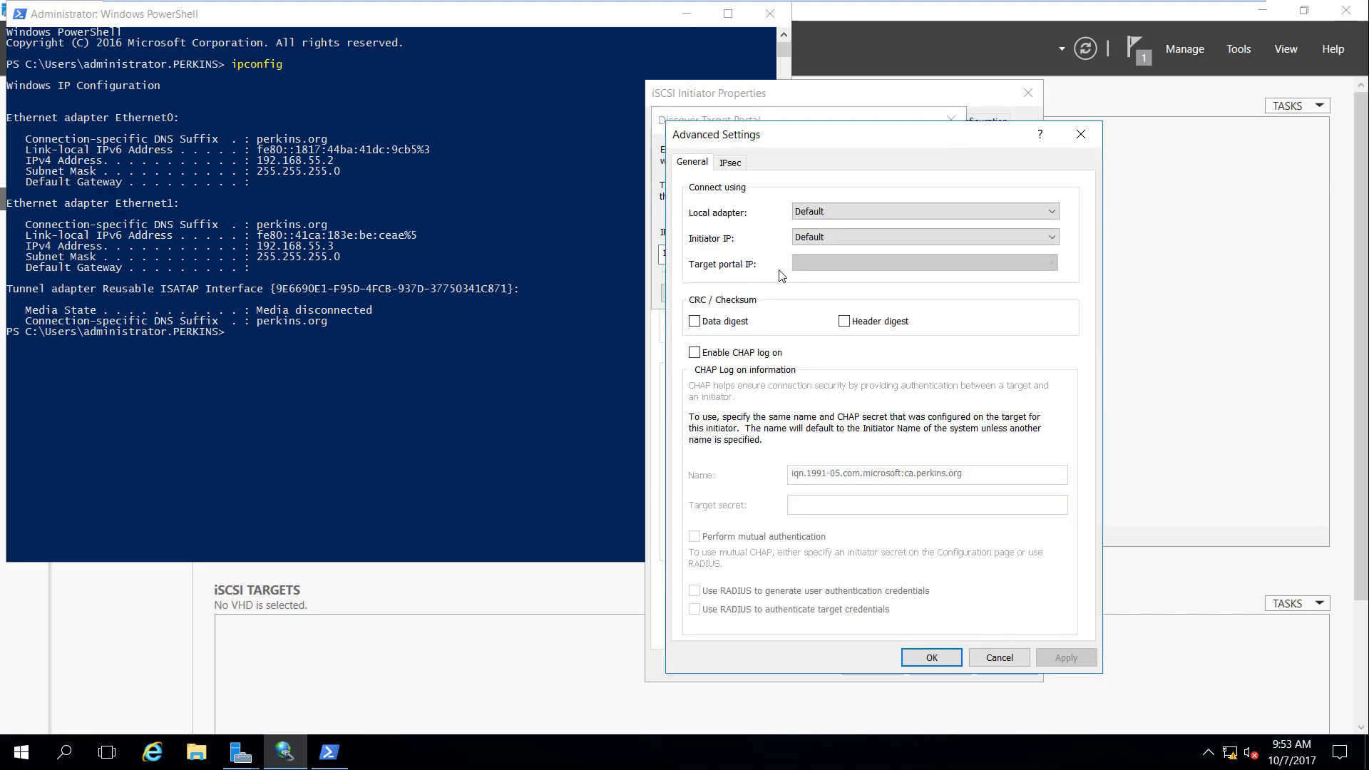
pyautogui.click(877, 213)
pyautogui.click(870, 237)
pyautogui.click(867, 239)
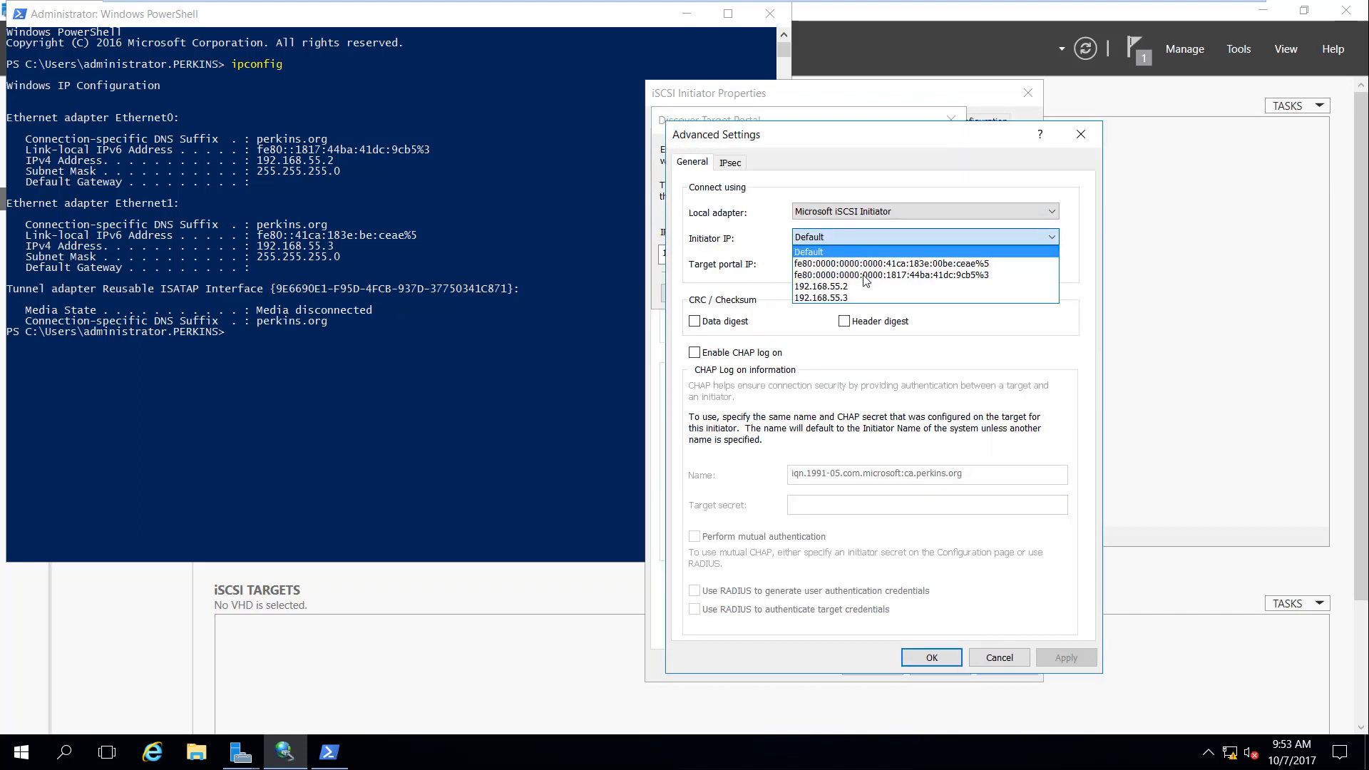
pyautogui.click(855, 287)
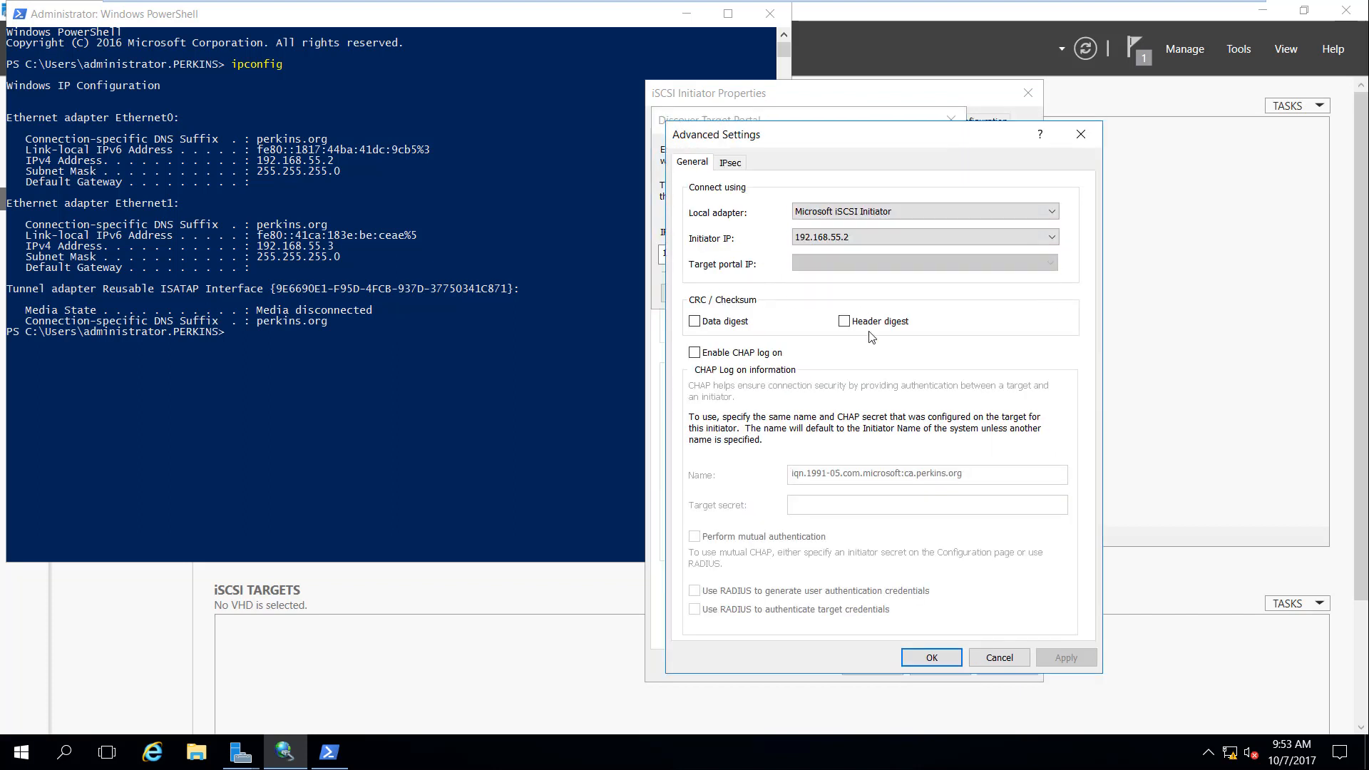
pyautogui.click(924, 658)
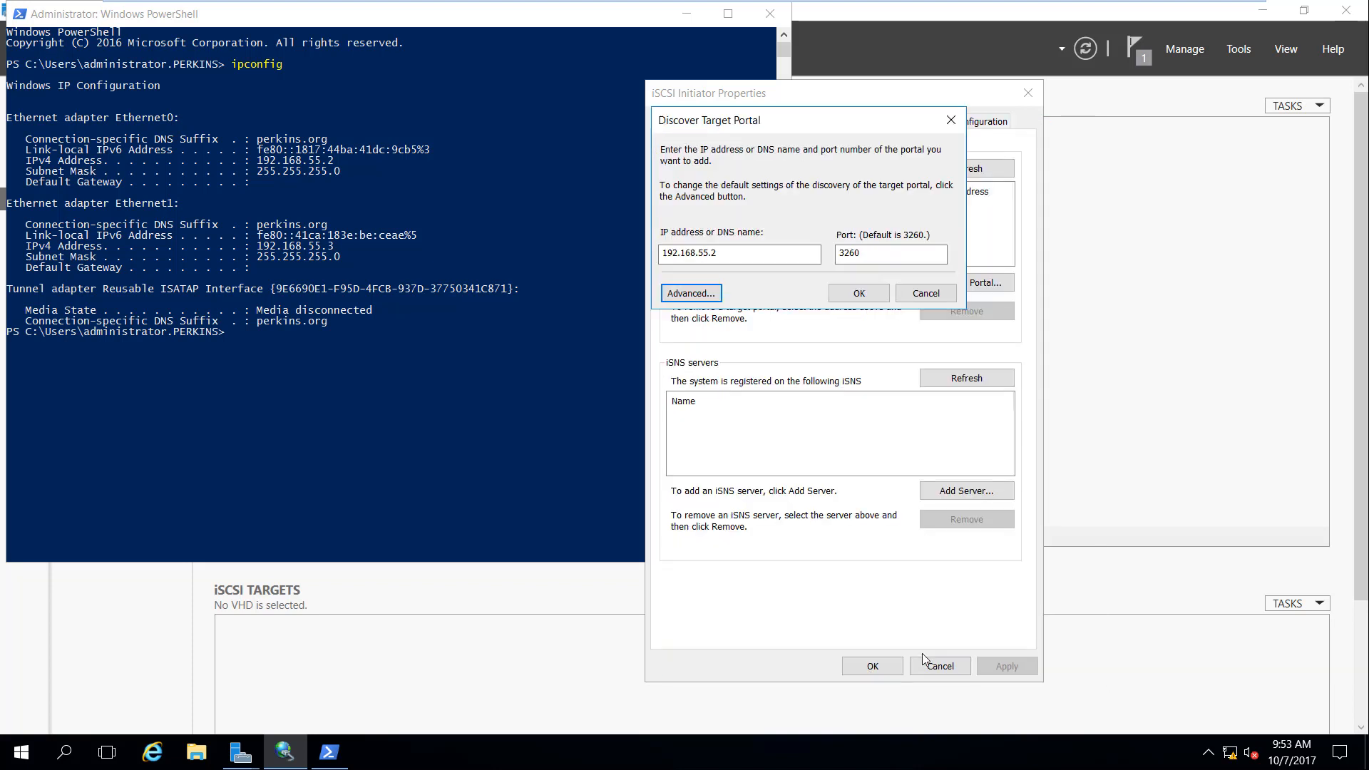
pyautogui.click(864, 303)
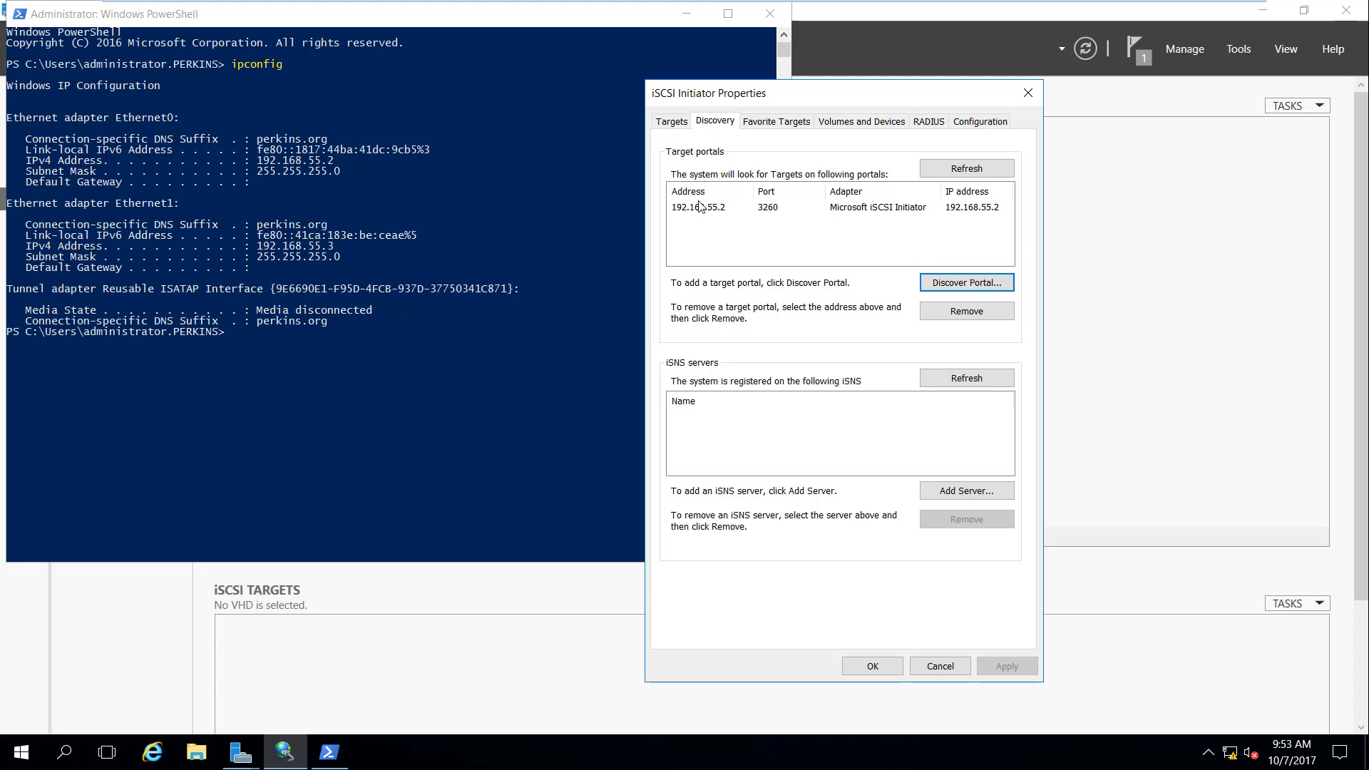
pyautogui.click(874, 207)
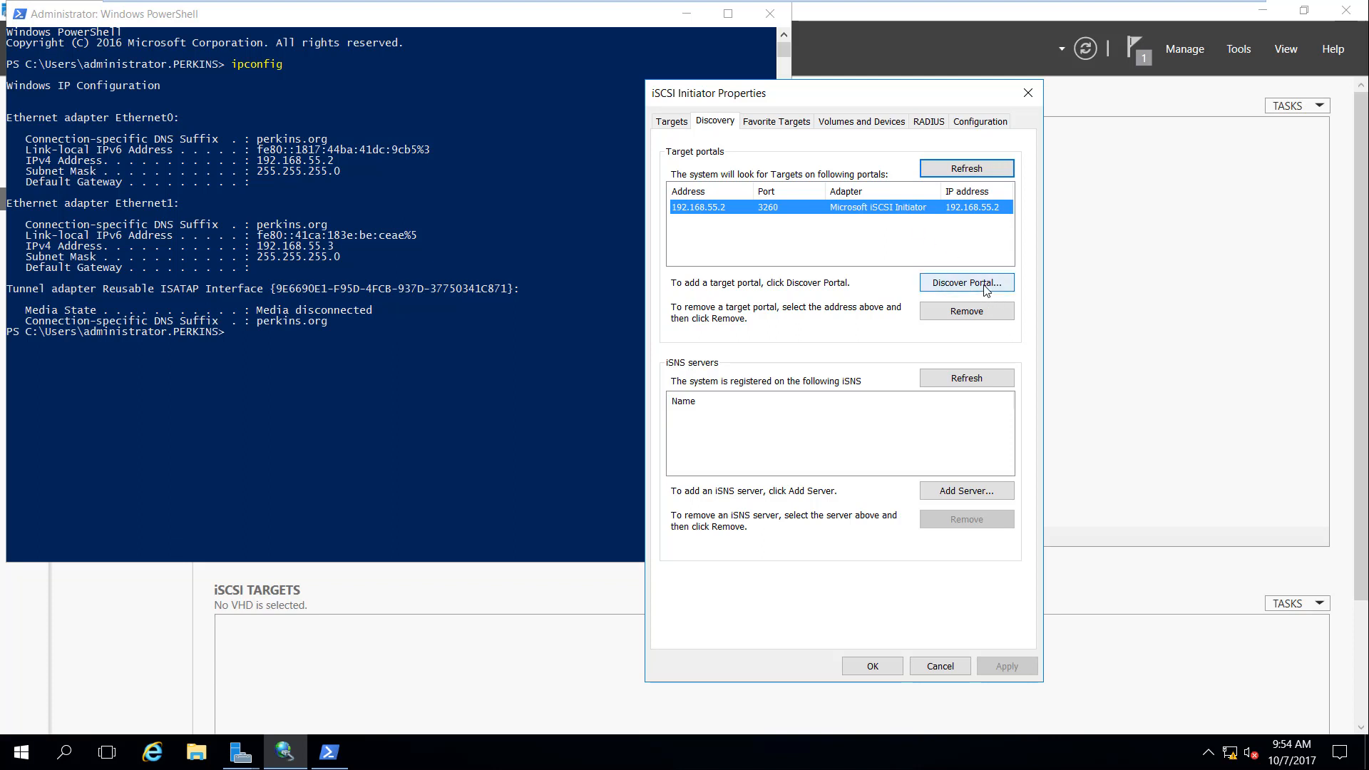
pyautogui.click(982, 310)
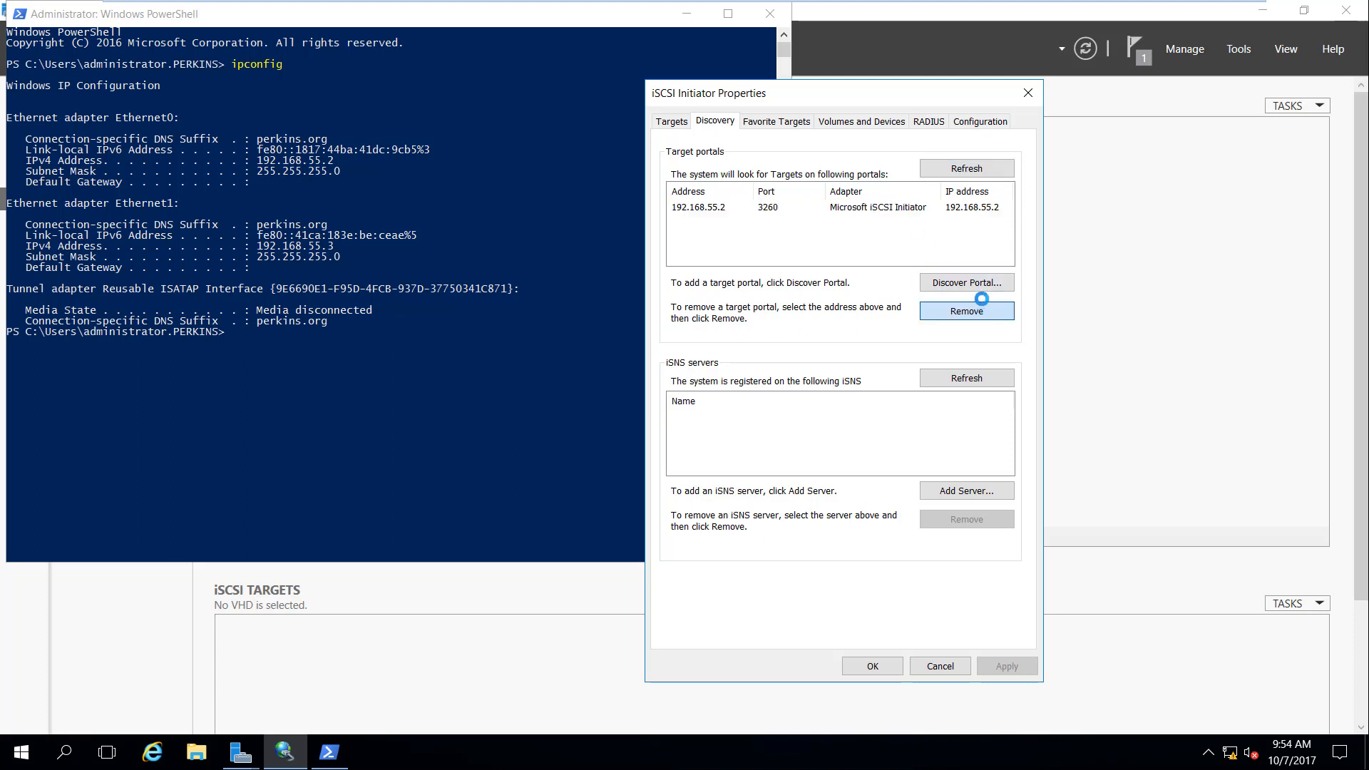
# Step: Add a target portal at 192.168.55.2 using the Microsoft iSCSI Initiator adapter and initiator IP 192.168.55.3
pyautogui.click(970, 284)
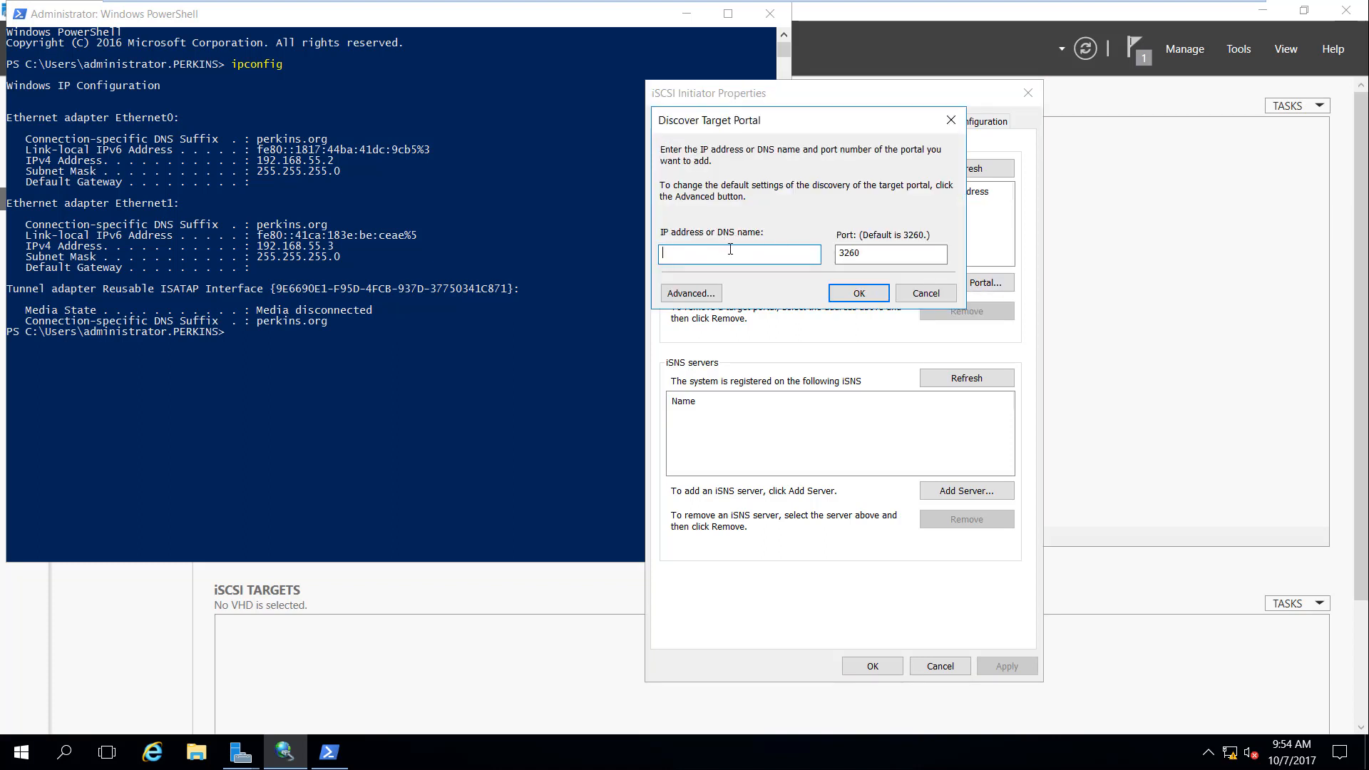
pyautogui.rightClick(729, 250)
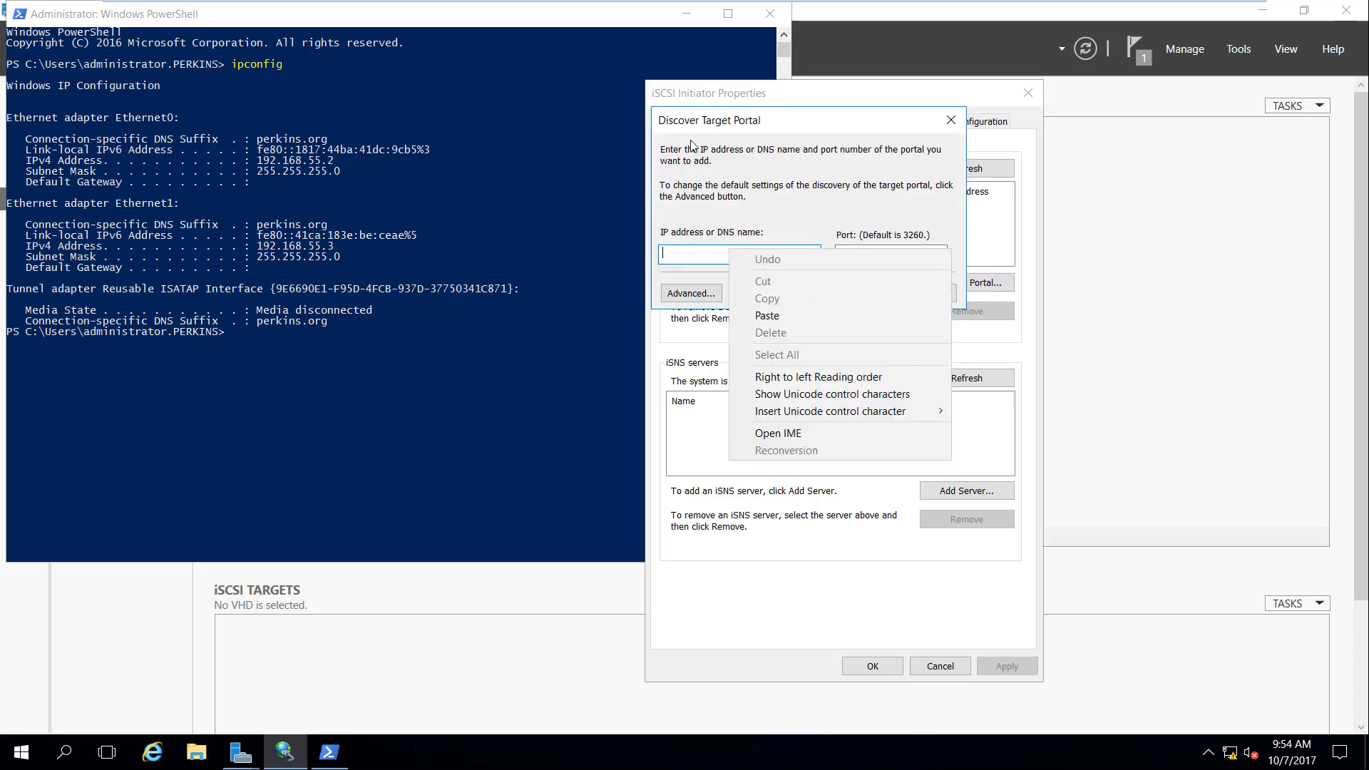
pyautogui.click(779, 158)
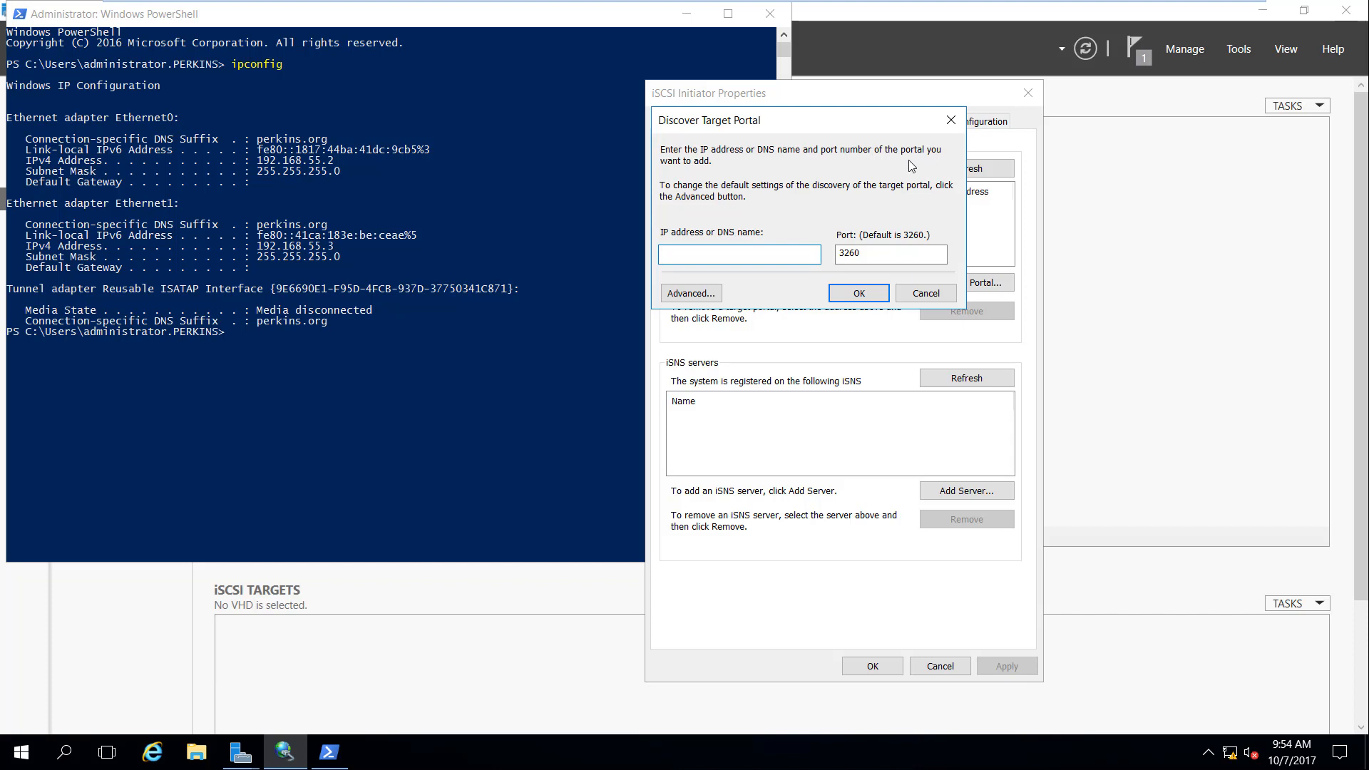
pyautogui.rightClick(727, 255)
pyautogui.click(777, 325)
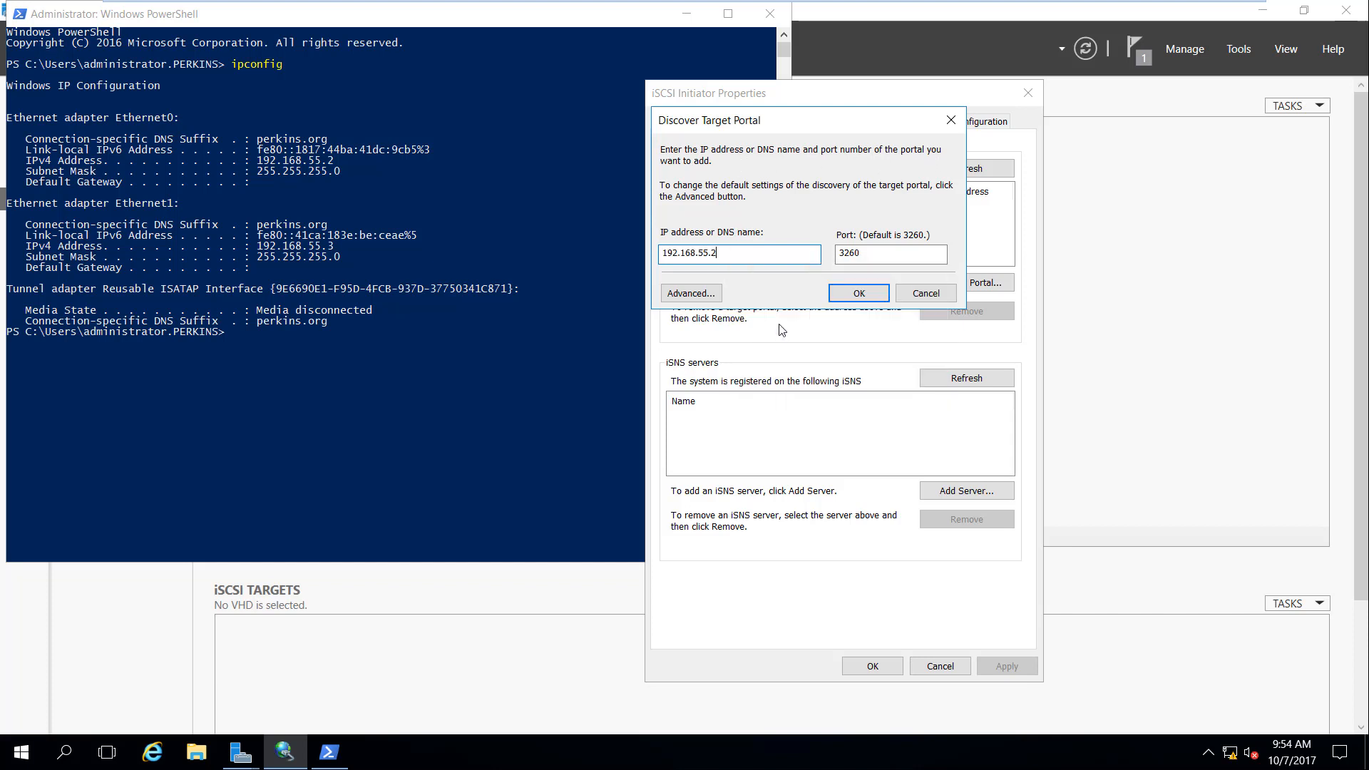
pyautogui.click(691, 293)
pyautogui.click(856, 213)
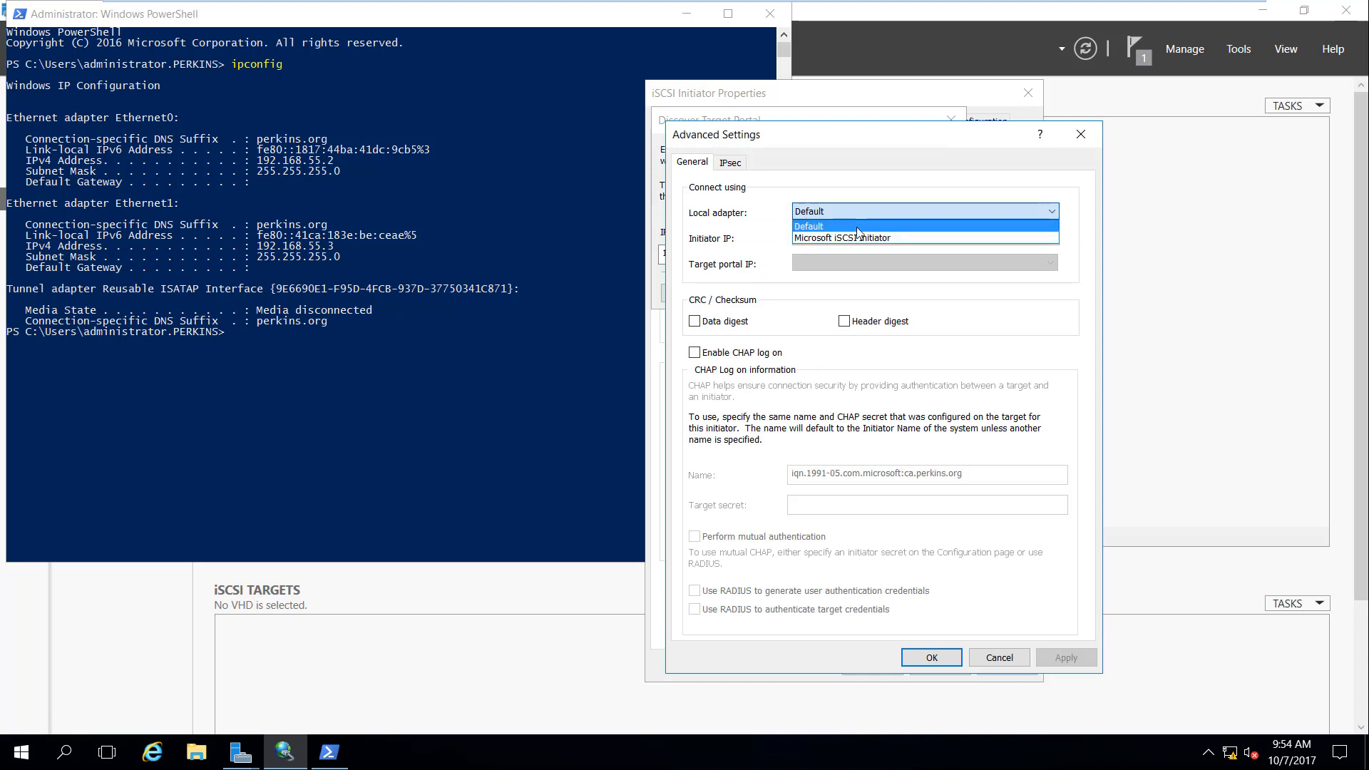
pyautogui.click(856, 237)
pyautogui.click(828, 239)
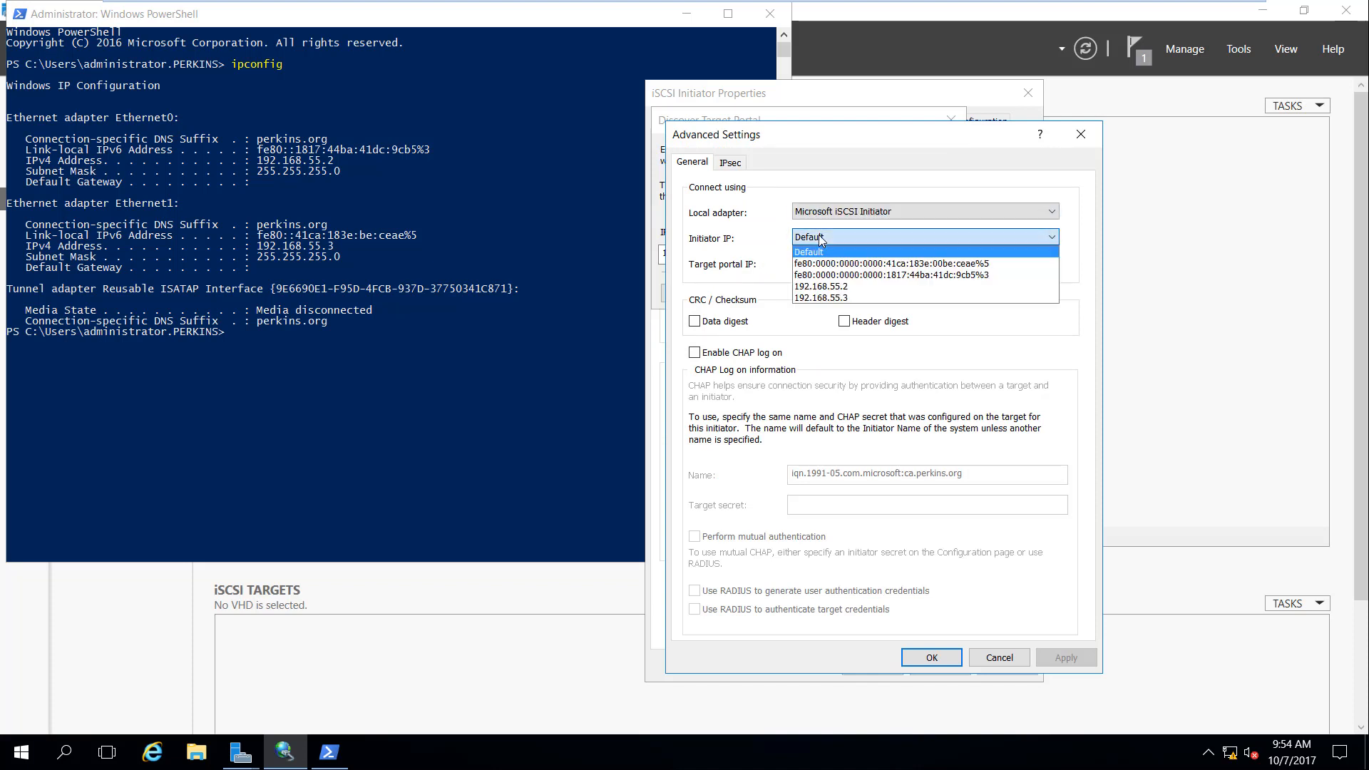
pyautogui.click(858, 298)
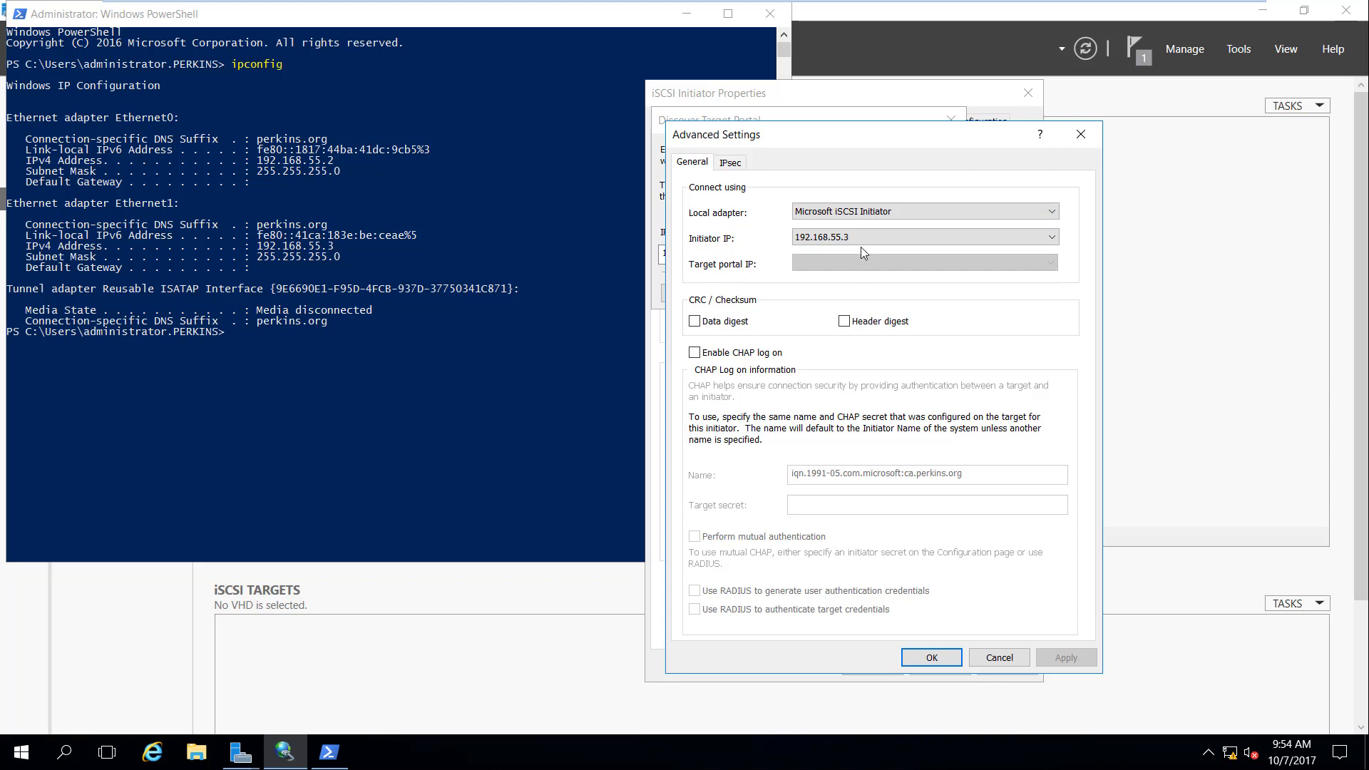
pyautogui.click(930, 658)
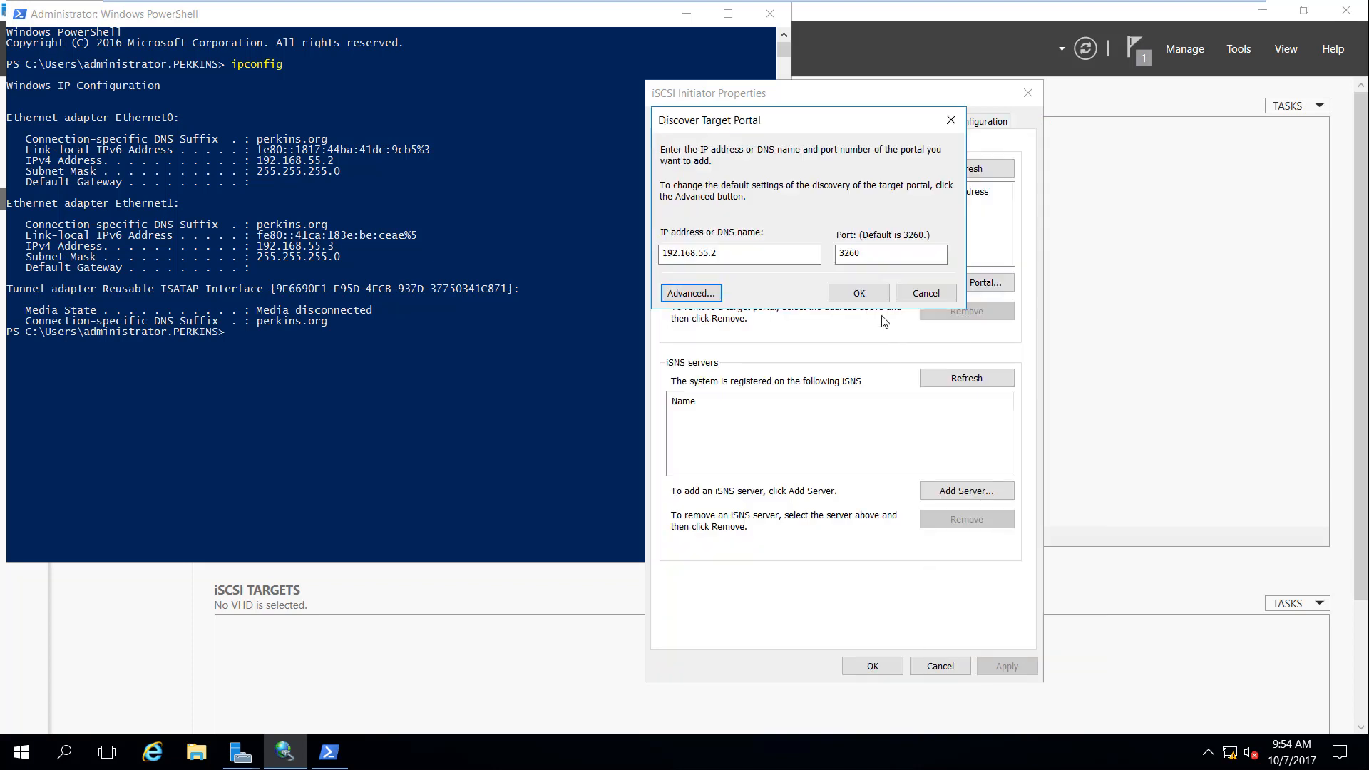
pyautogui.click(861, 297)
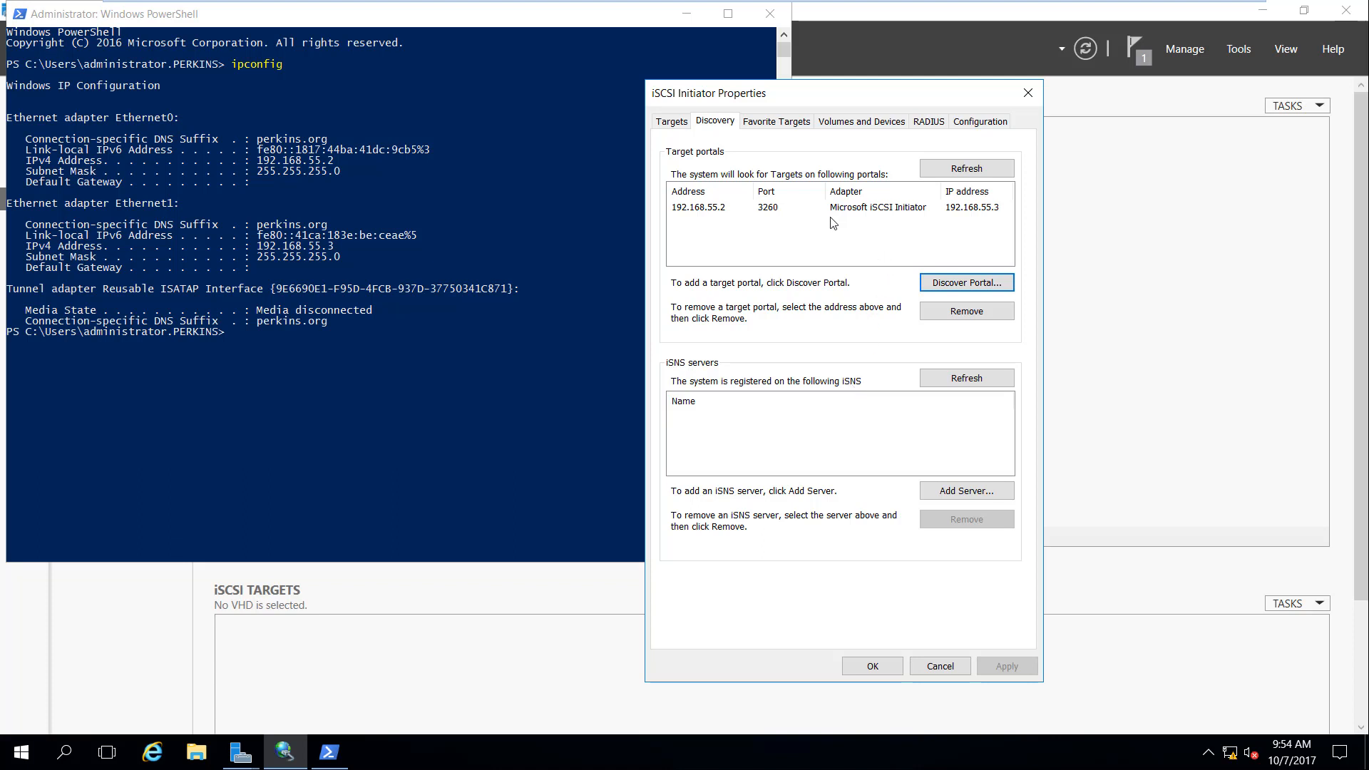
# Step: Accept the iSCSI Initiator properties and minimize PowerShell and Server Manager to get back to the New iSCSI Virtual Disk Wizard
pyautogui.click(883, 670)
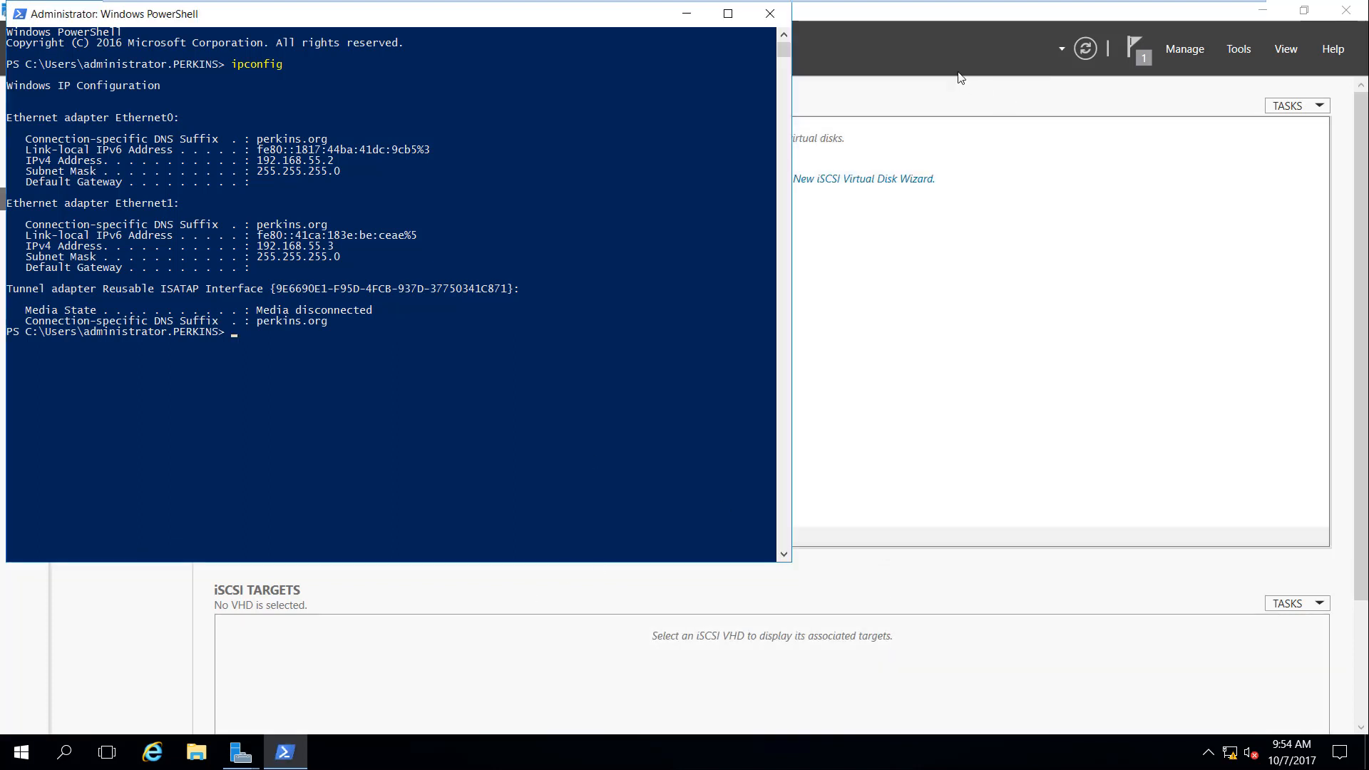
pyautogui.click(687, 14)
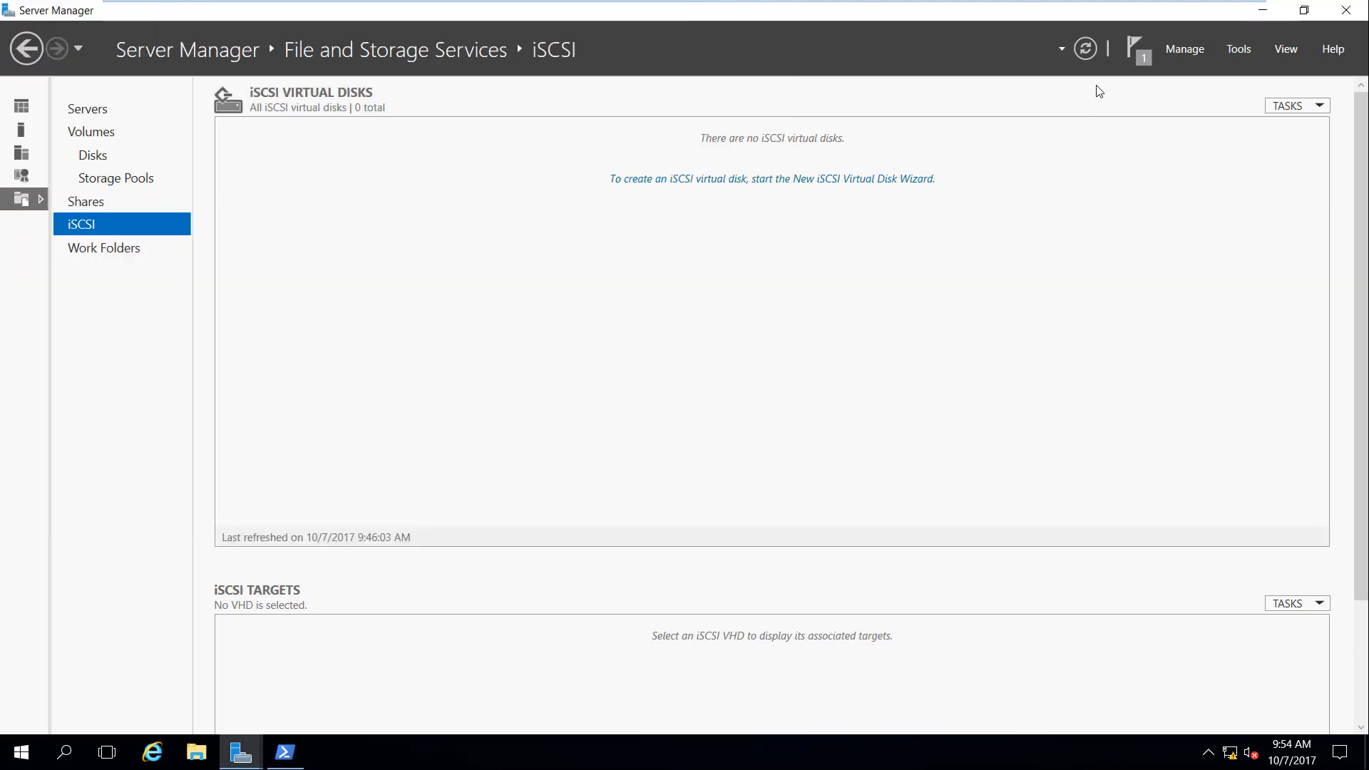
pyautogui.click(1261, 12)
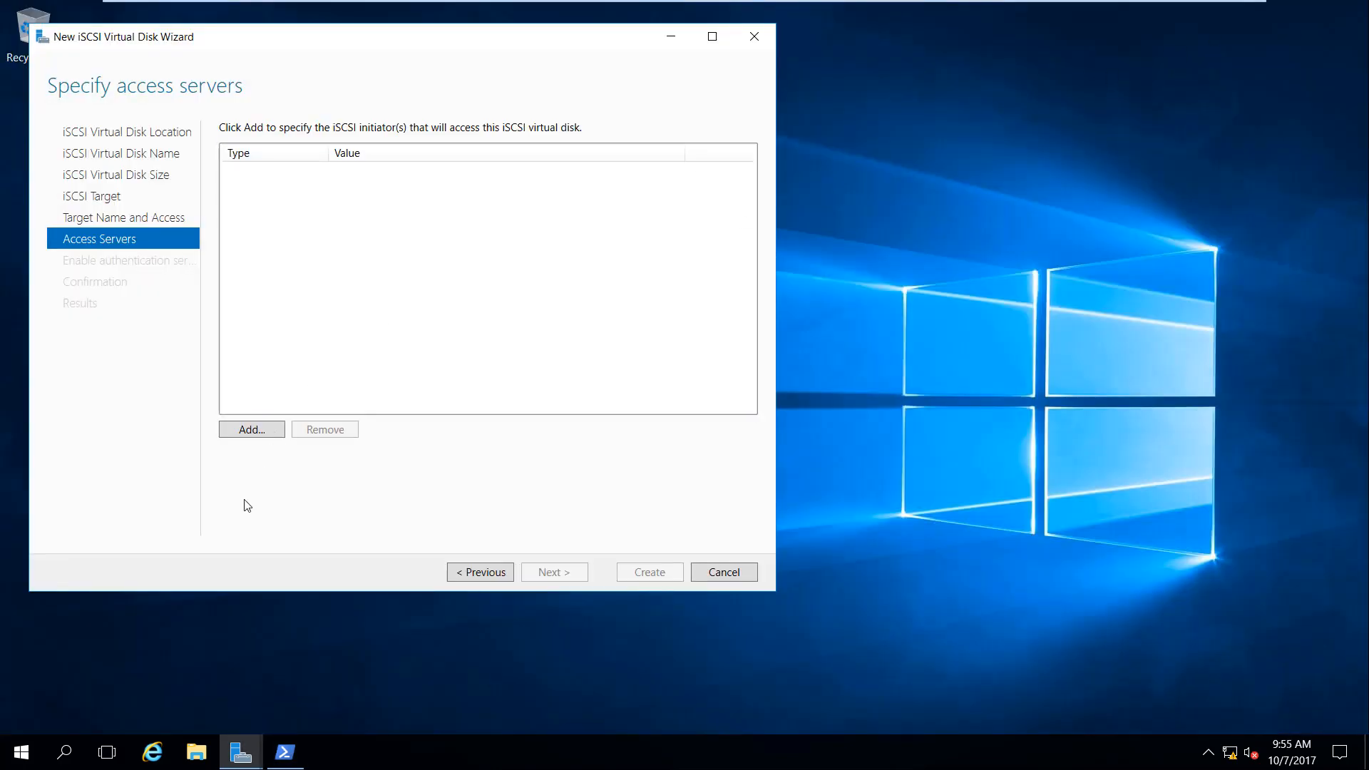
# Step: Add iqn.1991-05.com.microsoft:ca.perkins.org from the target server's initiator cache as an access server for the virtual disk
pyautogui.click(255, 431)
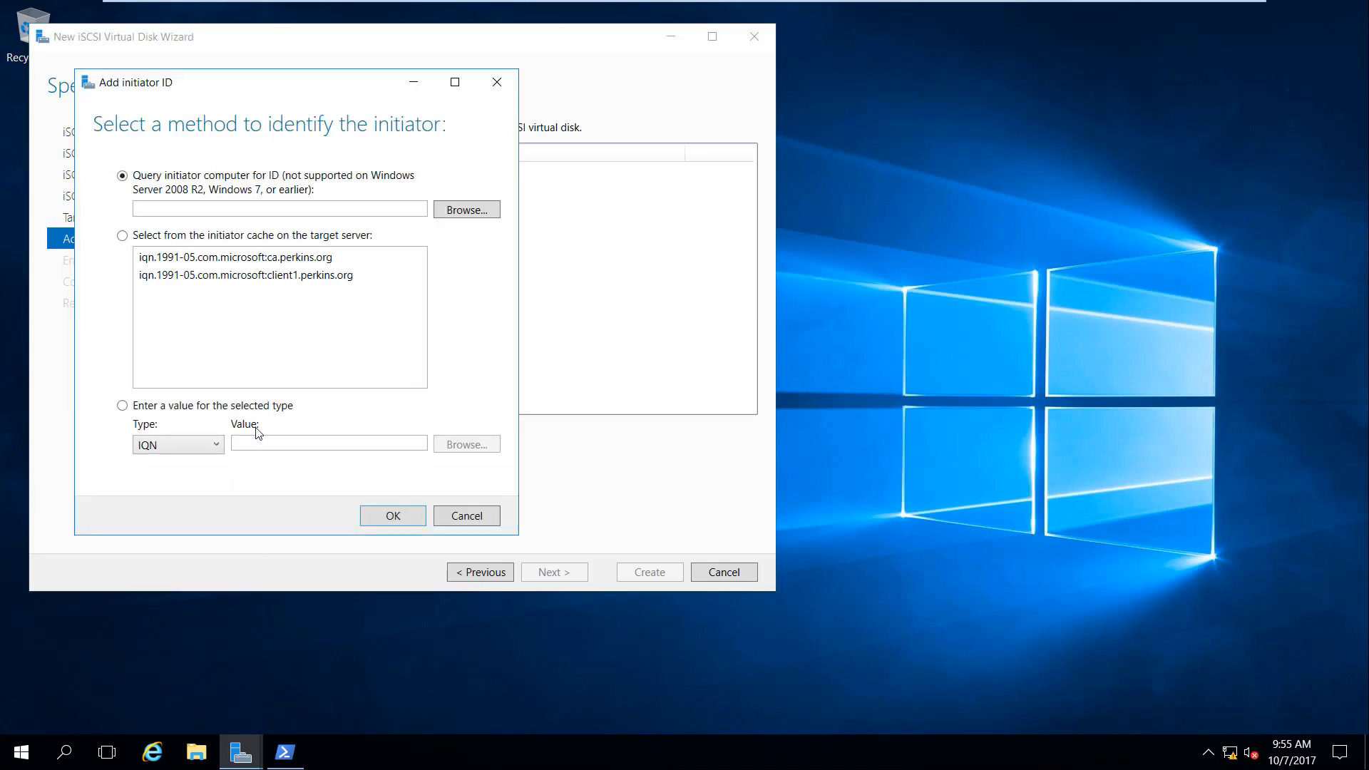
pyautogui.click(299, 263)
pyautogui.moveTo(818, 6)
pyautogui.click(299, 258)
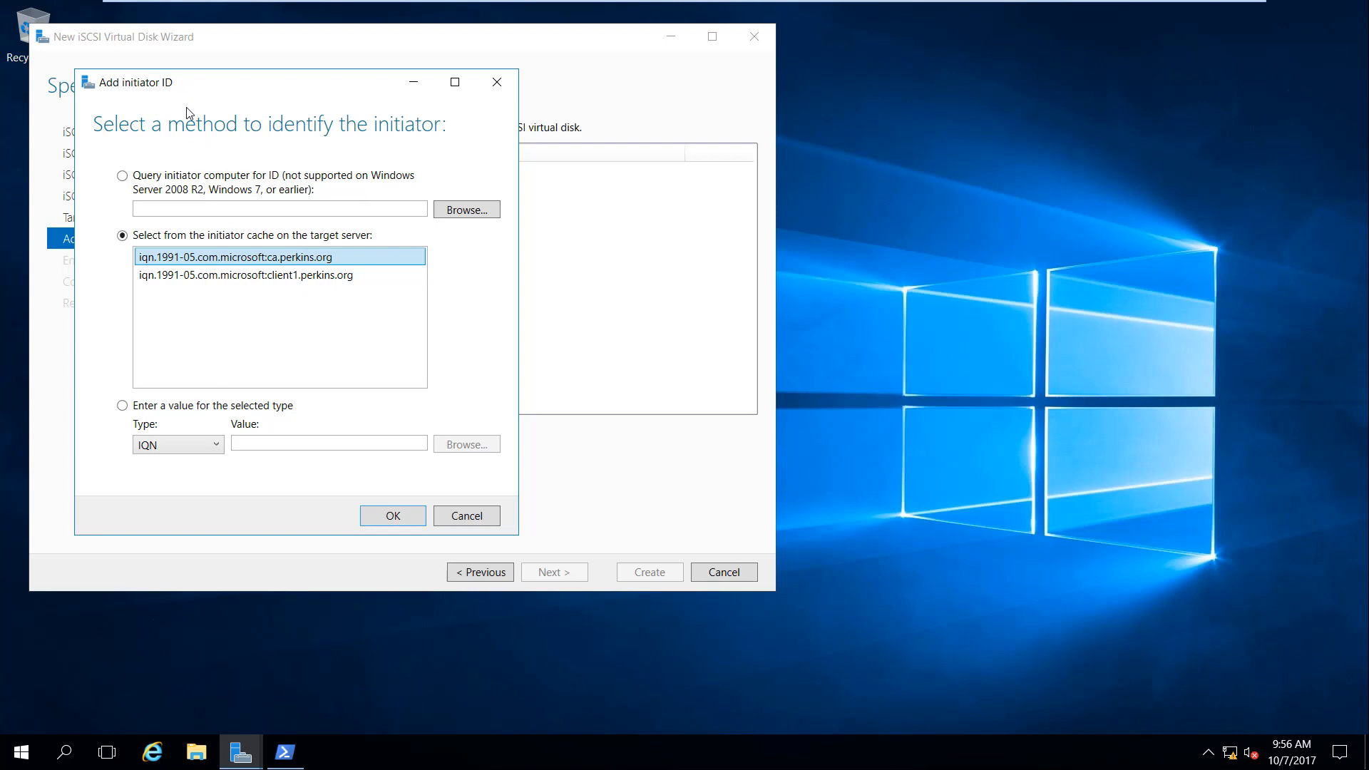
pyautogui.click(241, 276)
pyautogui.click(259, 262)
pyautogui.click(392, 518)
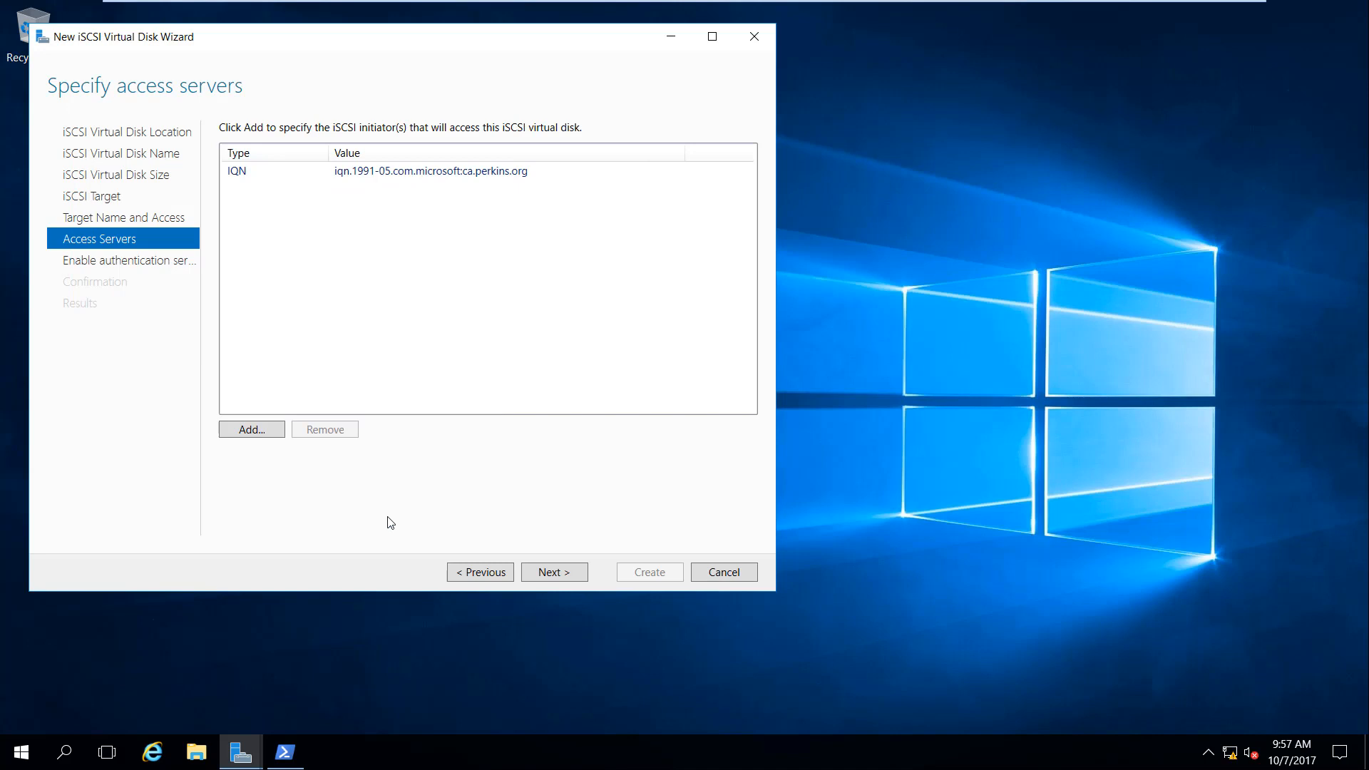
# Step: Add iqn.1991-05.com.microsoft:client1.perkins.org from the target server's initiator cache as a second access server
pyautogui.click(258, 429)
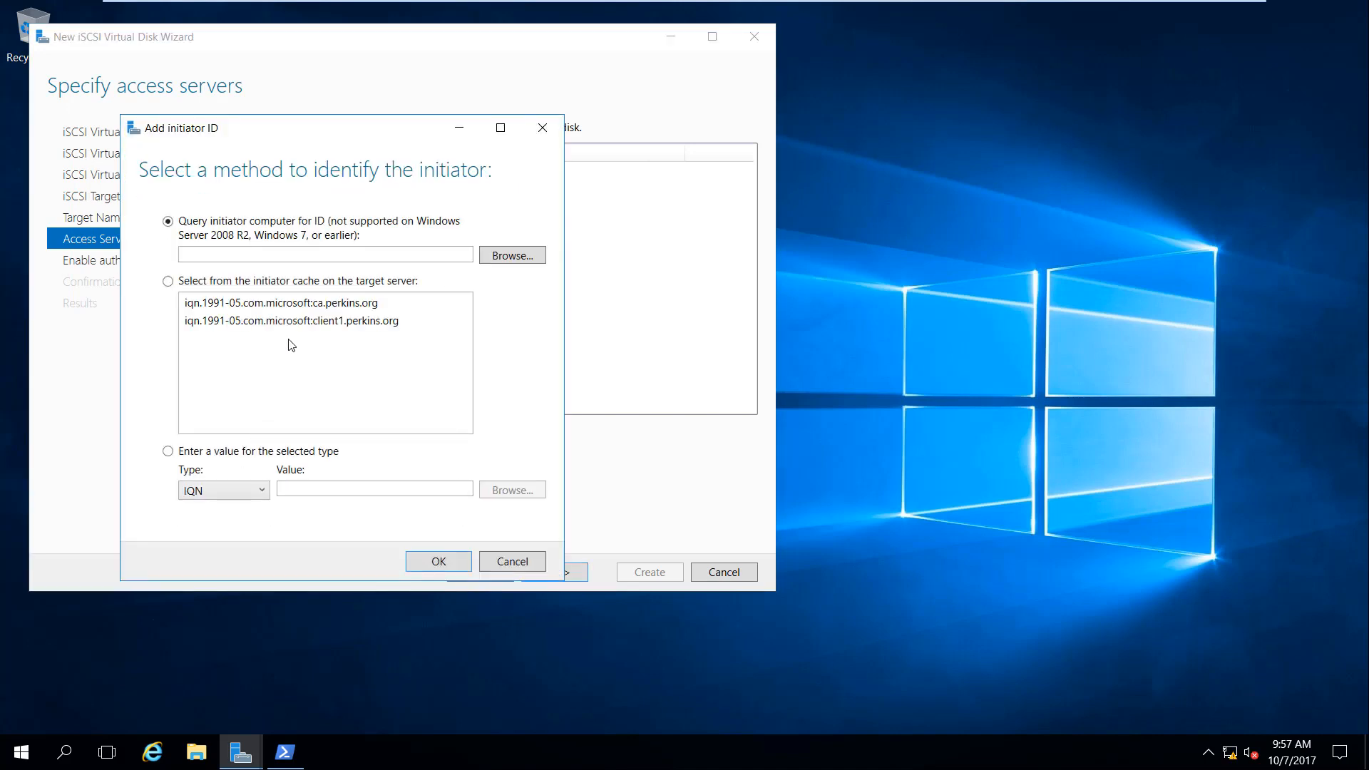
pyautogui.click(300, 321)
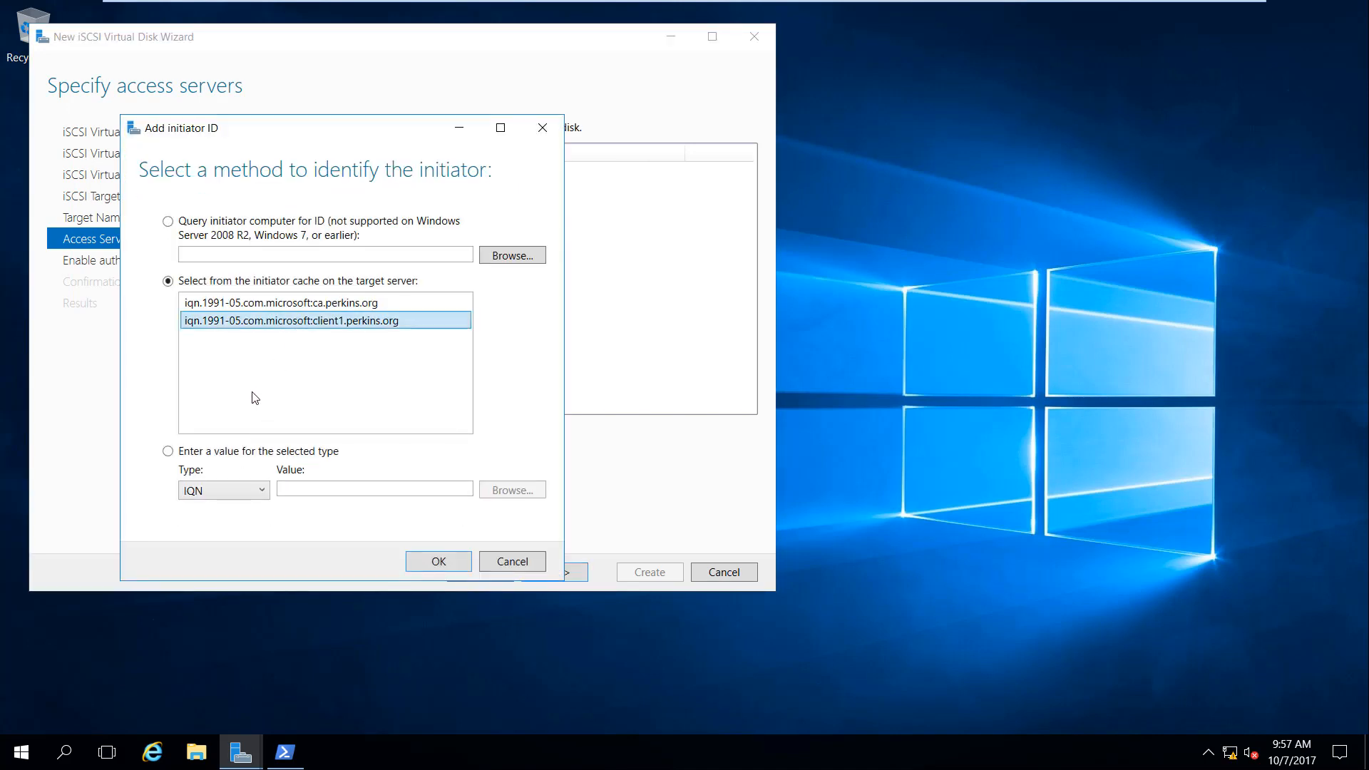
pyautogui.click(428, 563)
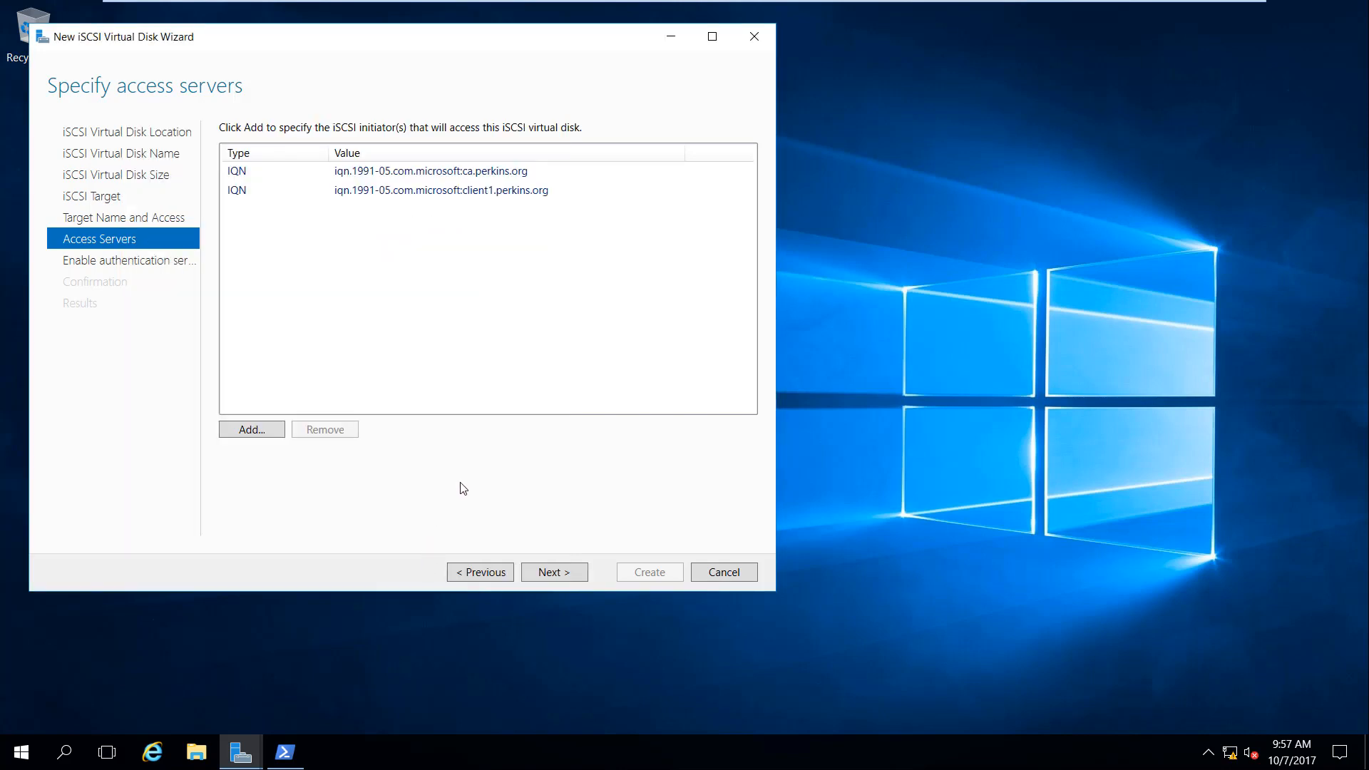
# Step: Leave CHAP and reverse CHAP disabled, create the Cloud Storage iSCSI virtual disk with its vstorage target, and close the wizard
pyautogui.click(557, 574)
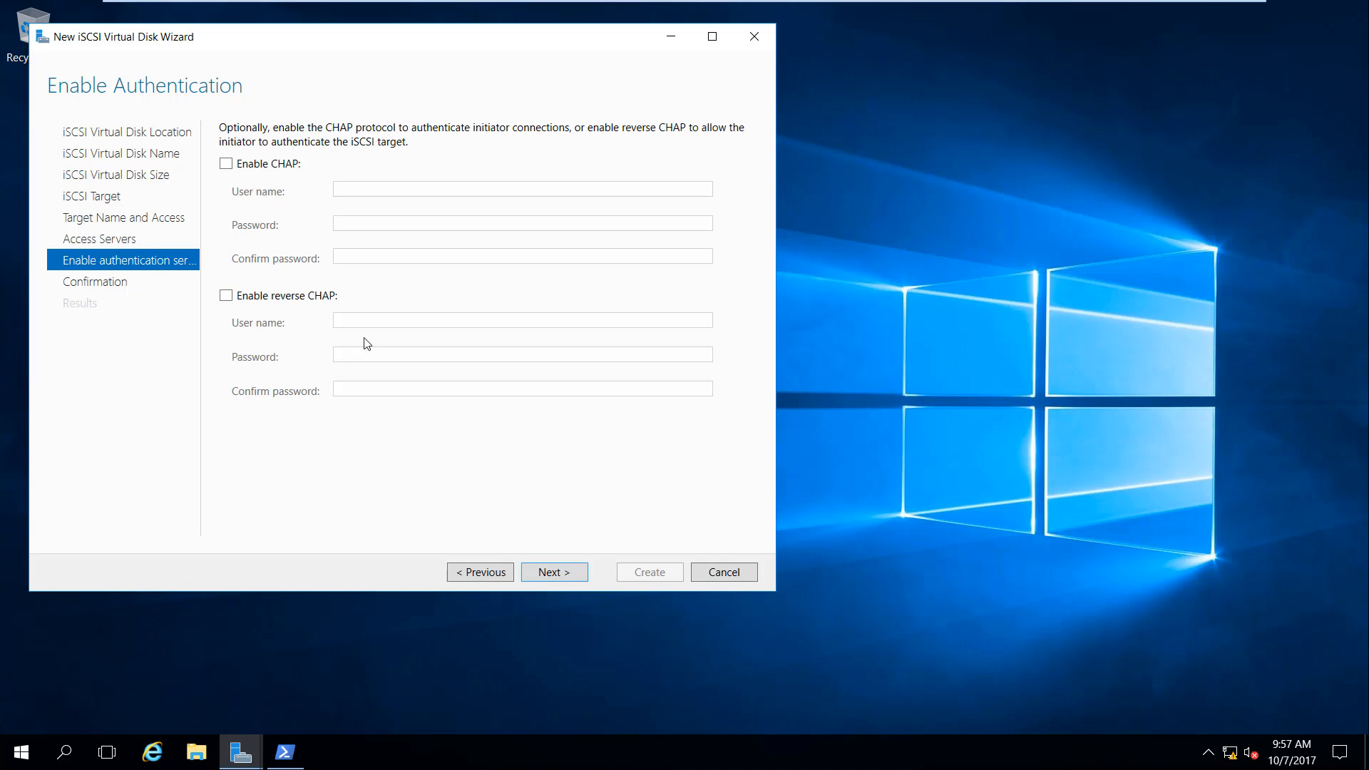
pyautogui.click(572, 574)
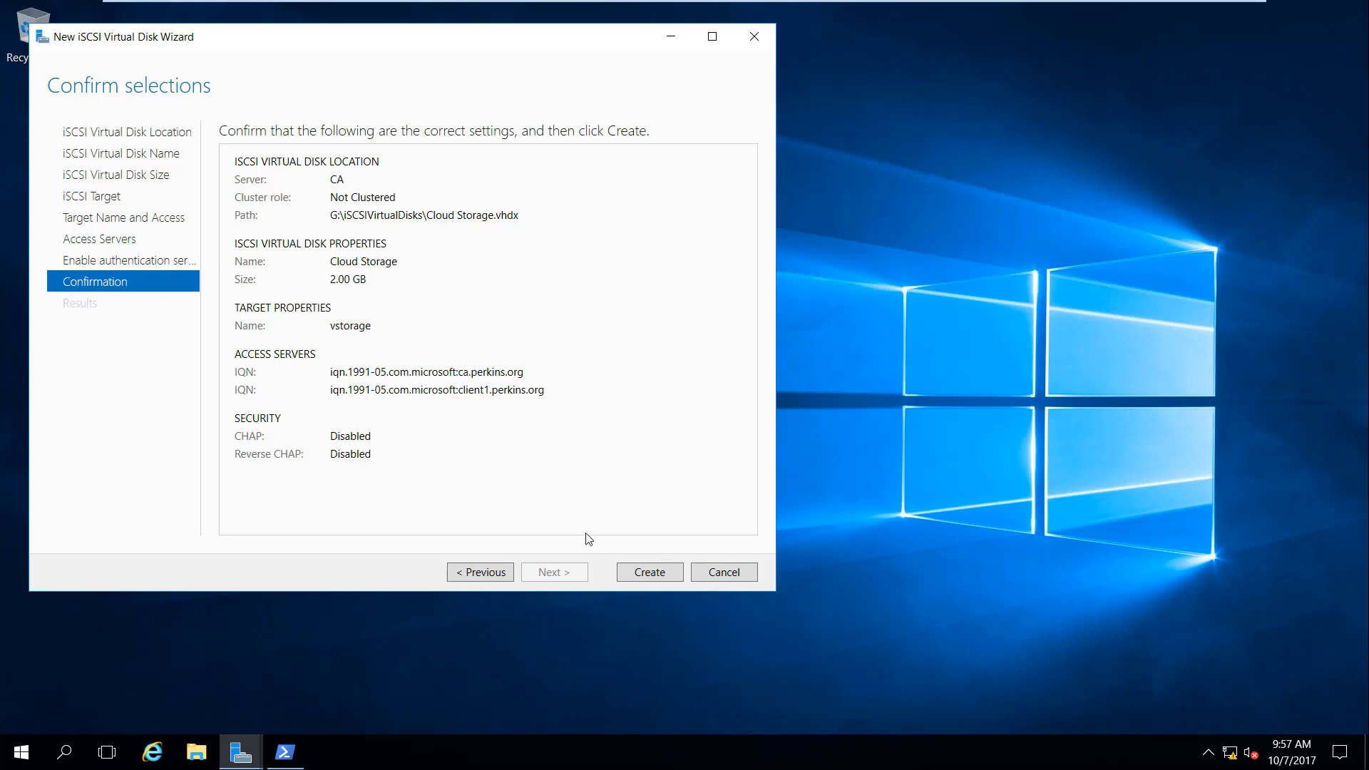
pyautogui.click(648, 574)
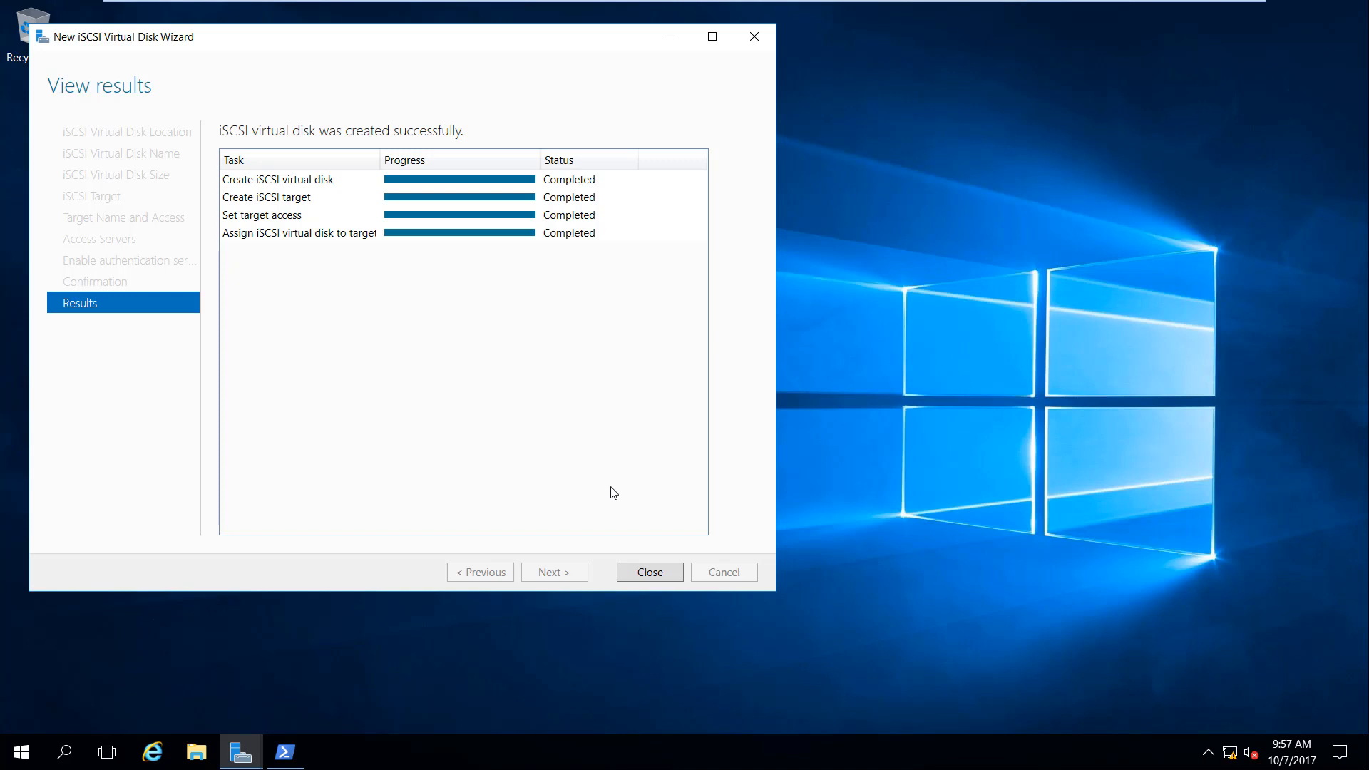
pyautogui.click(650, 572)
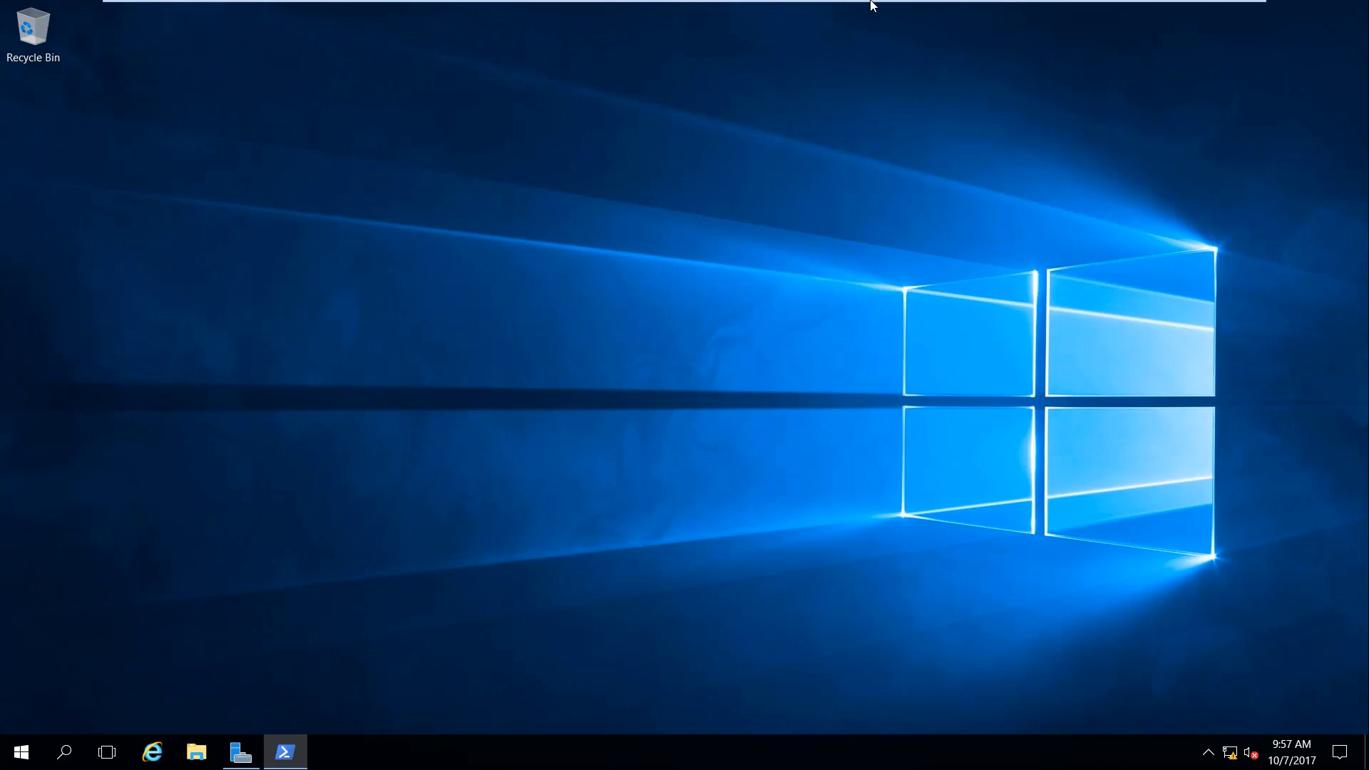
# Step: Switch to the Client1 virtual machine, refresh the iSCSI Initiator's discovered targets and accept the properties
pyautogui.moveTo(871, 2)
pyautogui.click(1050, 16)
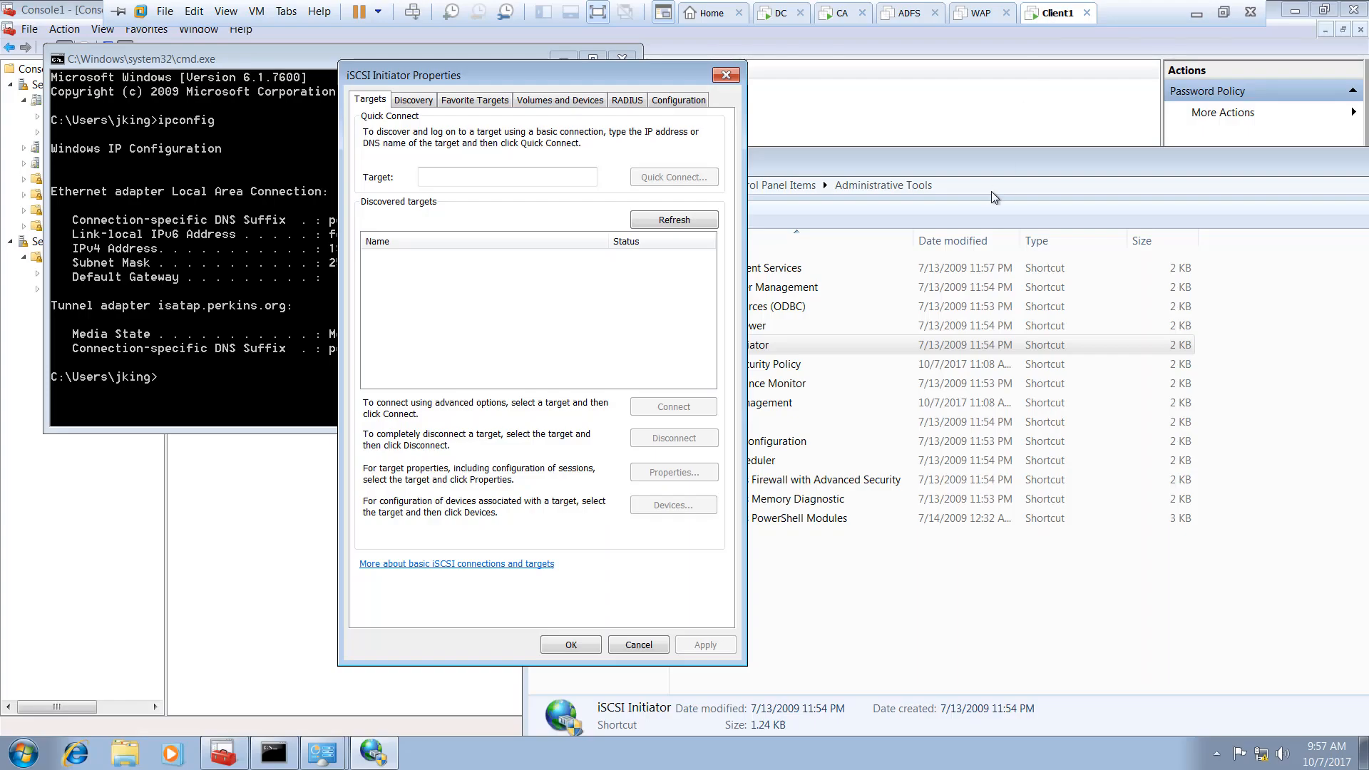
pyautogui.click(690, 220)
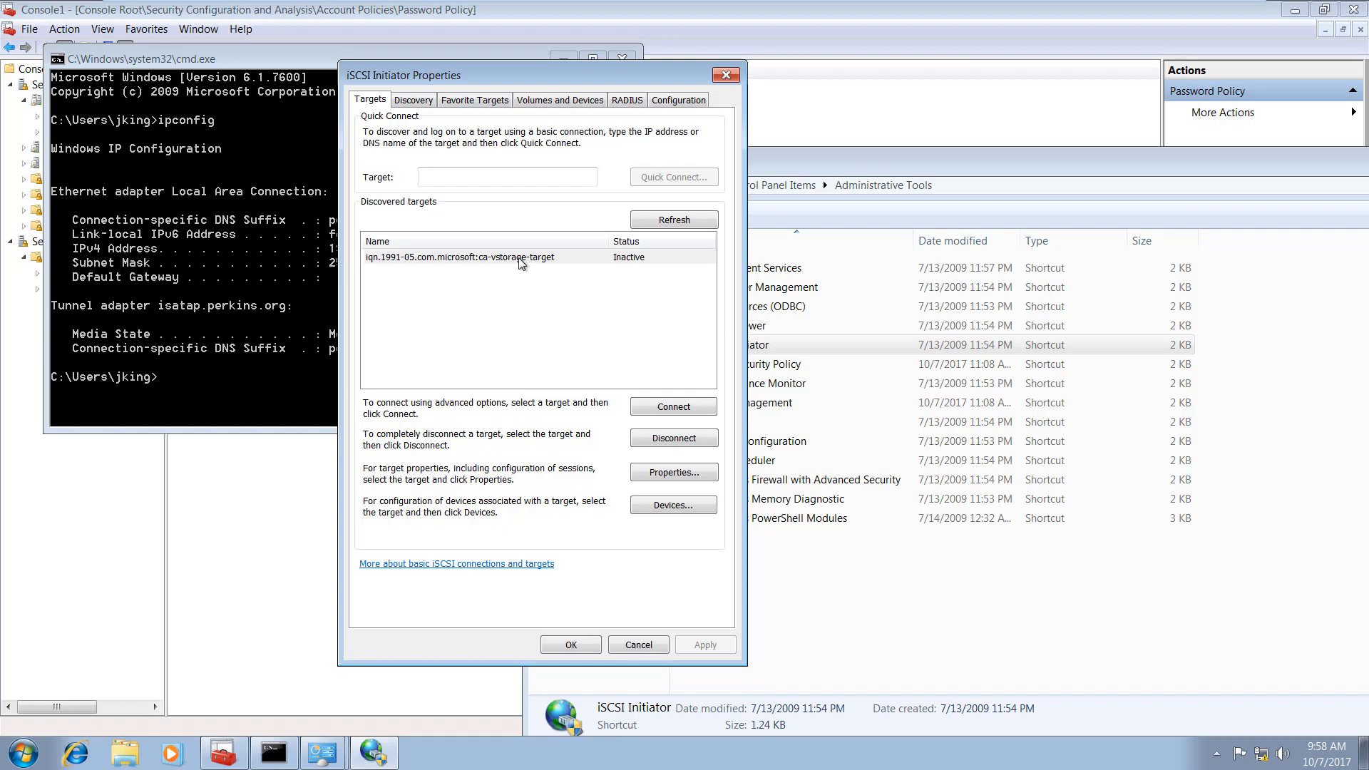
pyautogui.click(571, 644)
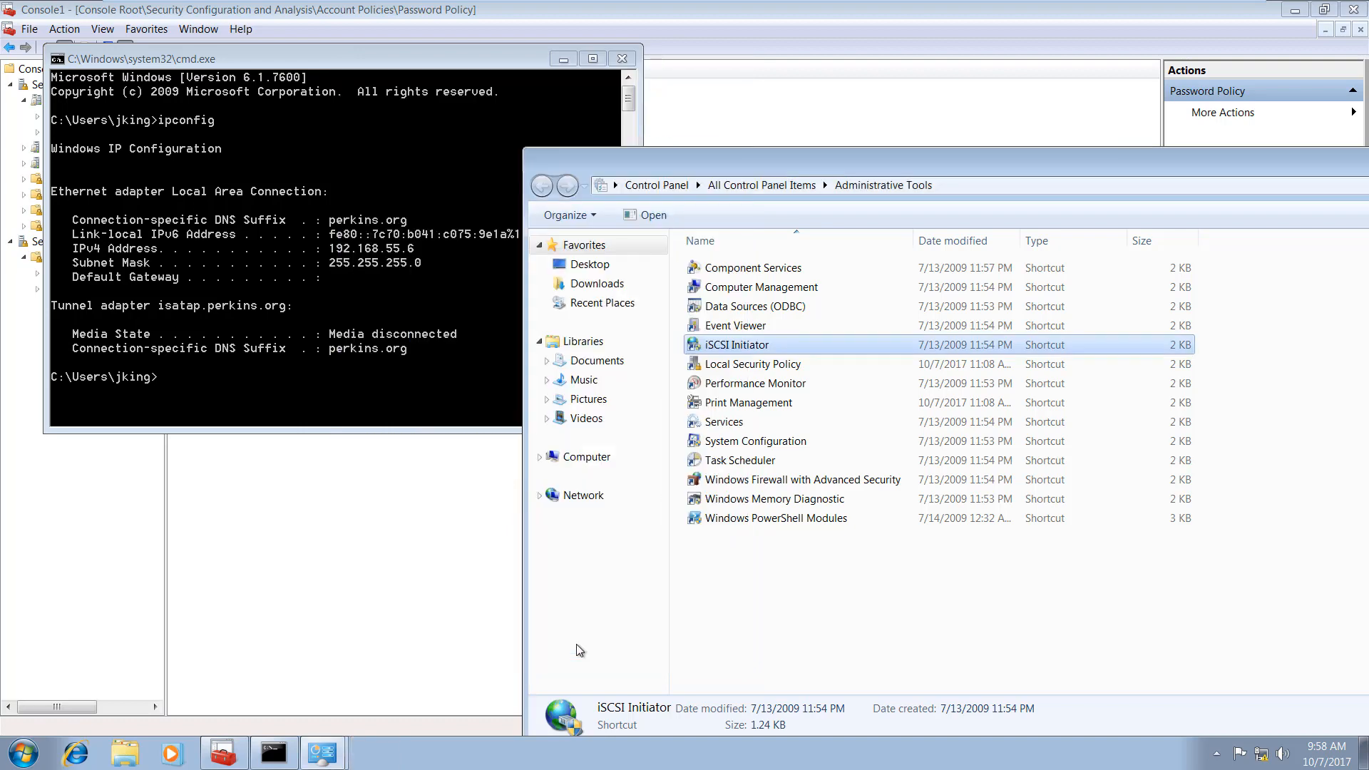
# Step: Dismiss the Administrative Tools window and open Disk Management in Client1's Computer Management console
pyautogui.moveTo(1186, 158); pyautogui.dragTo(795, 99)
pyautogui.click(1186, 100)
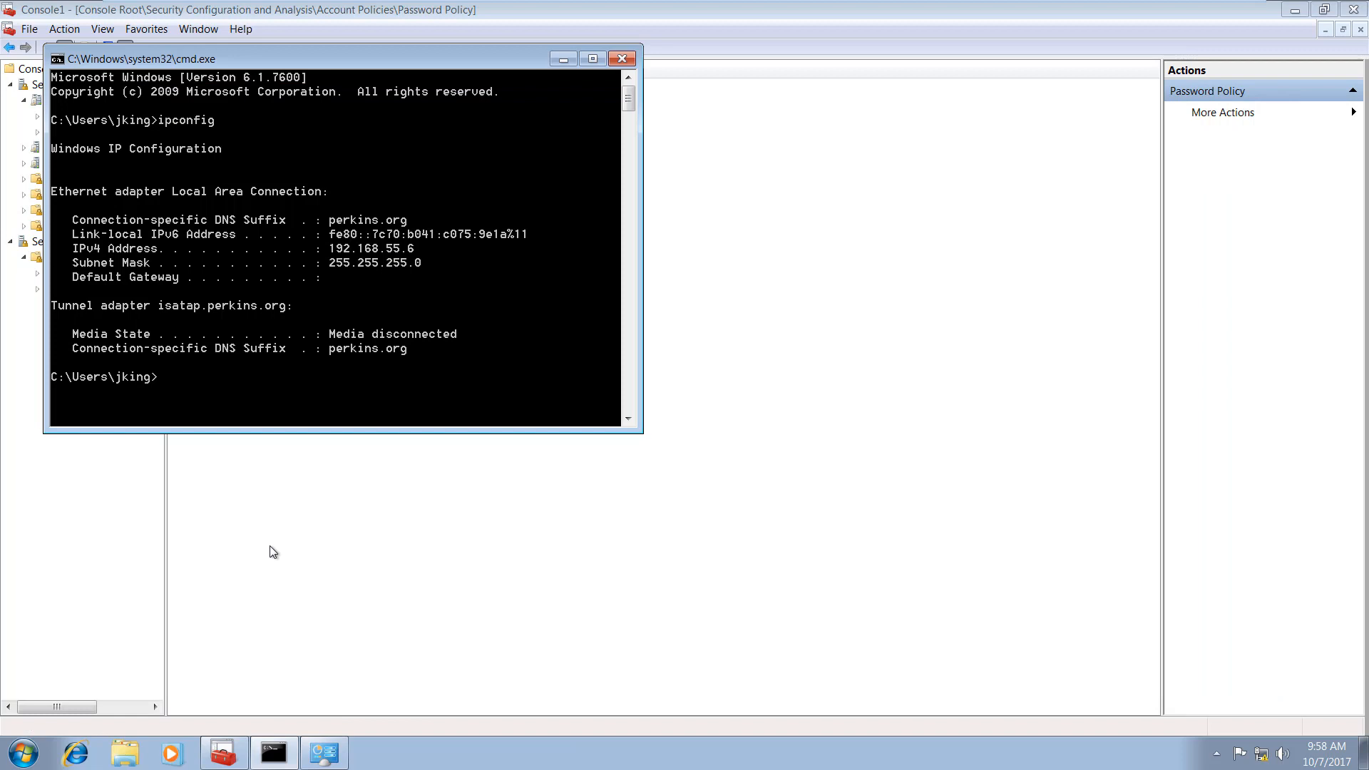
pyautogui.click(24, 753)
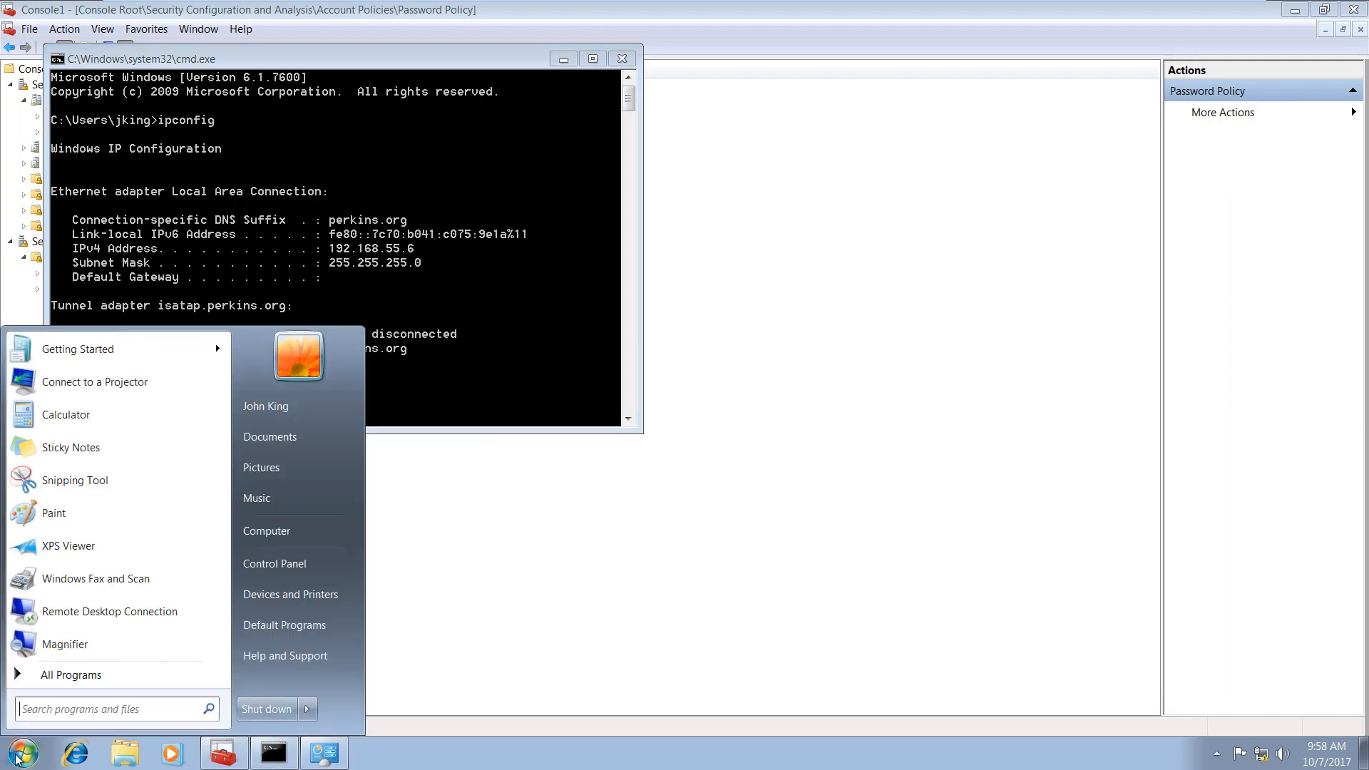
pyautogui.rightClick(280, 532)
pyautogui.click(337, 561)
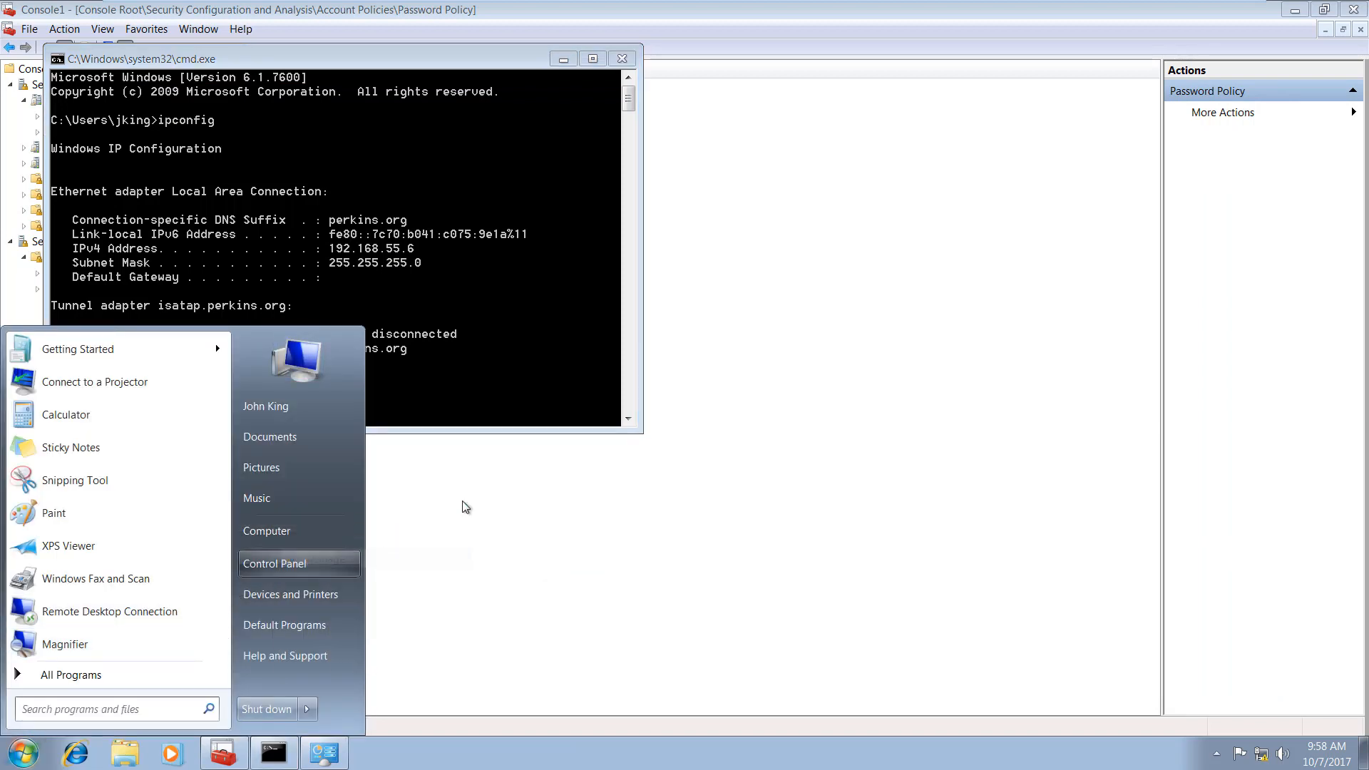
pyautogui.click(111, 229)
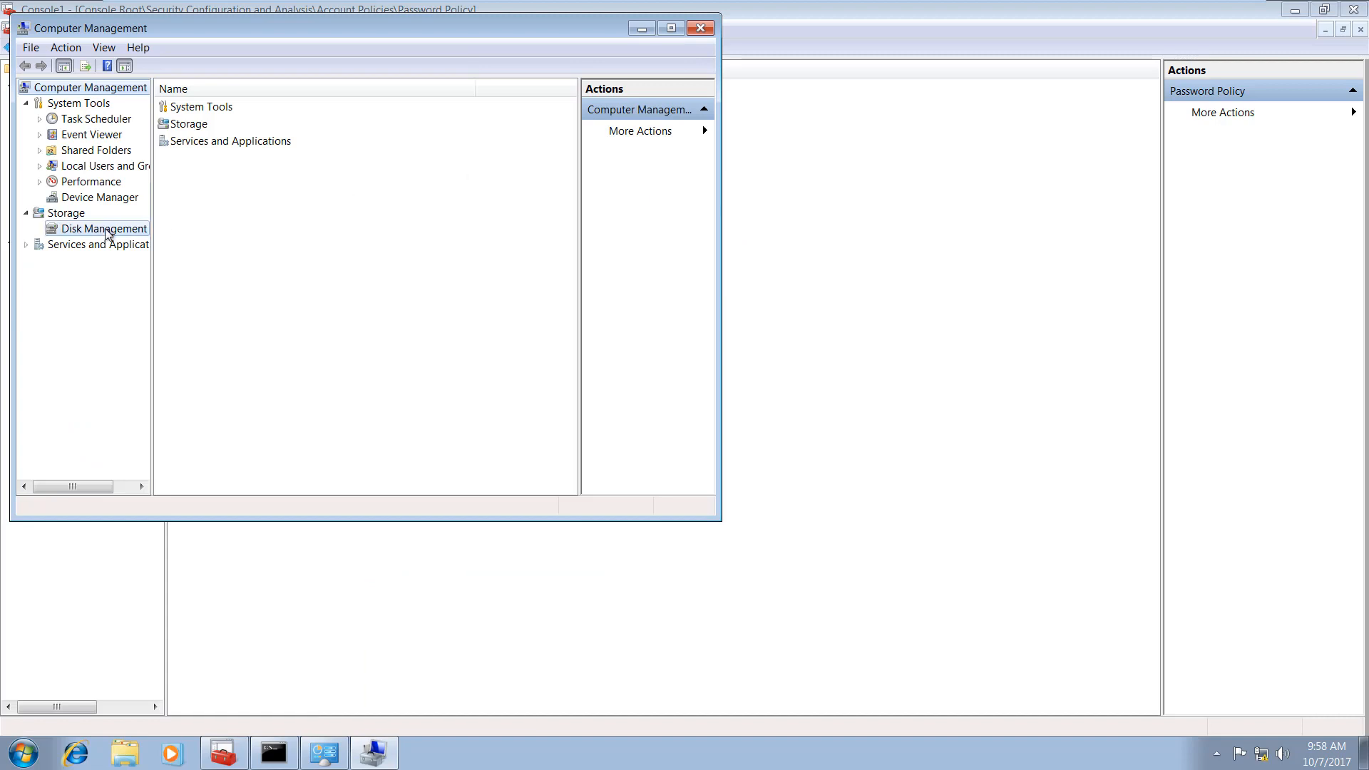
# Step: Maximize Computer Management, widen its console tree and display Disk Management
pyautogui.click(671, 29)
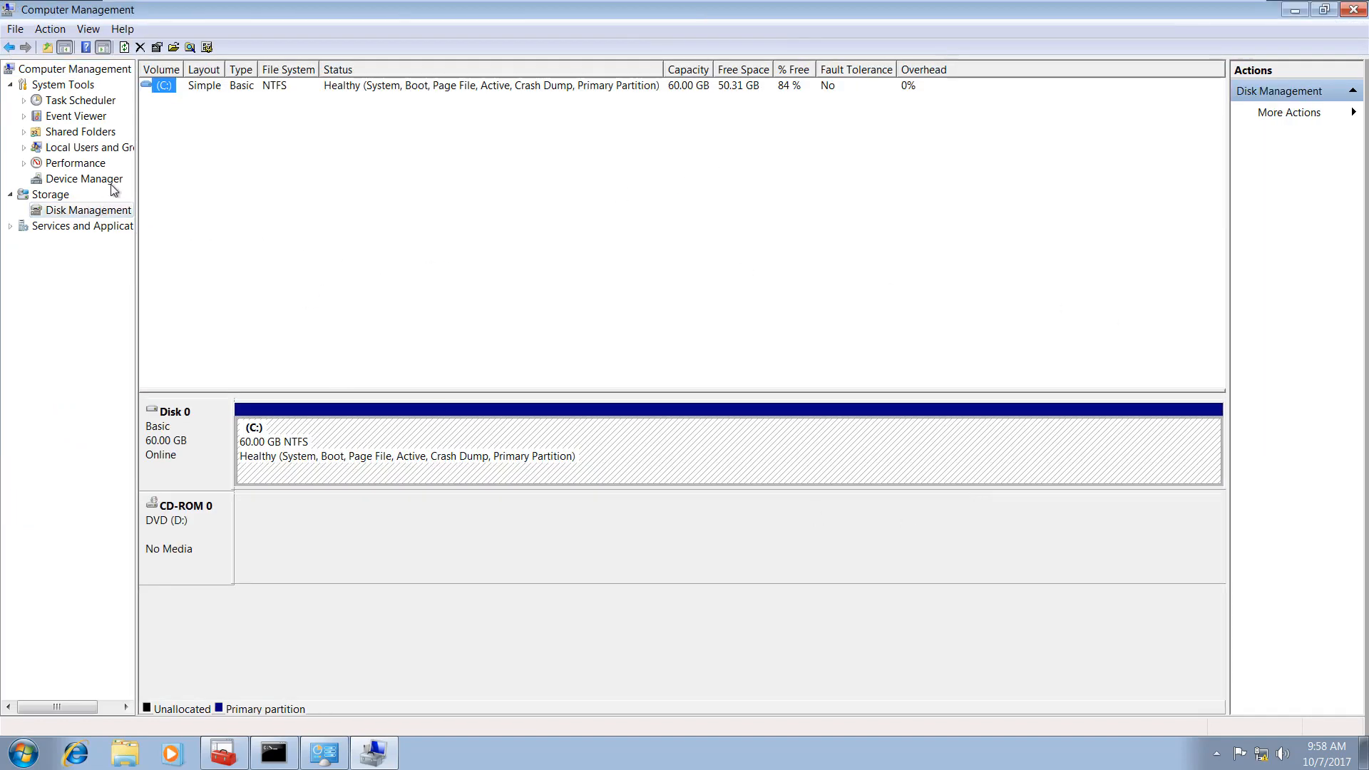
pyautogui.moveTo(137, 178); pyautogui.dragTo(360, 200)
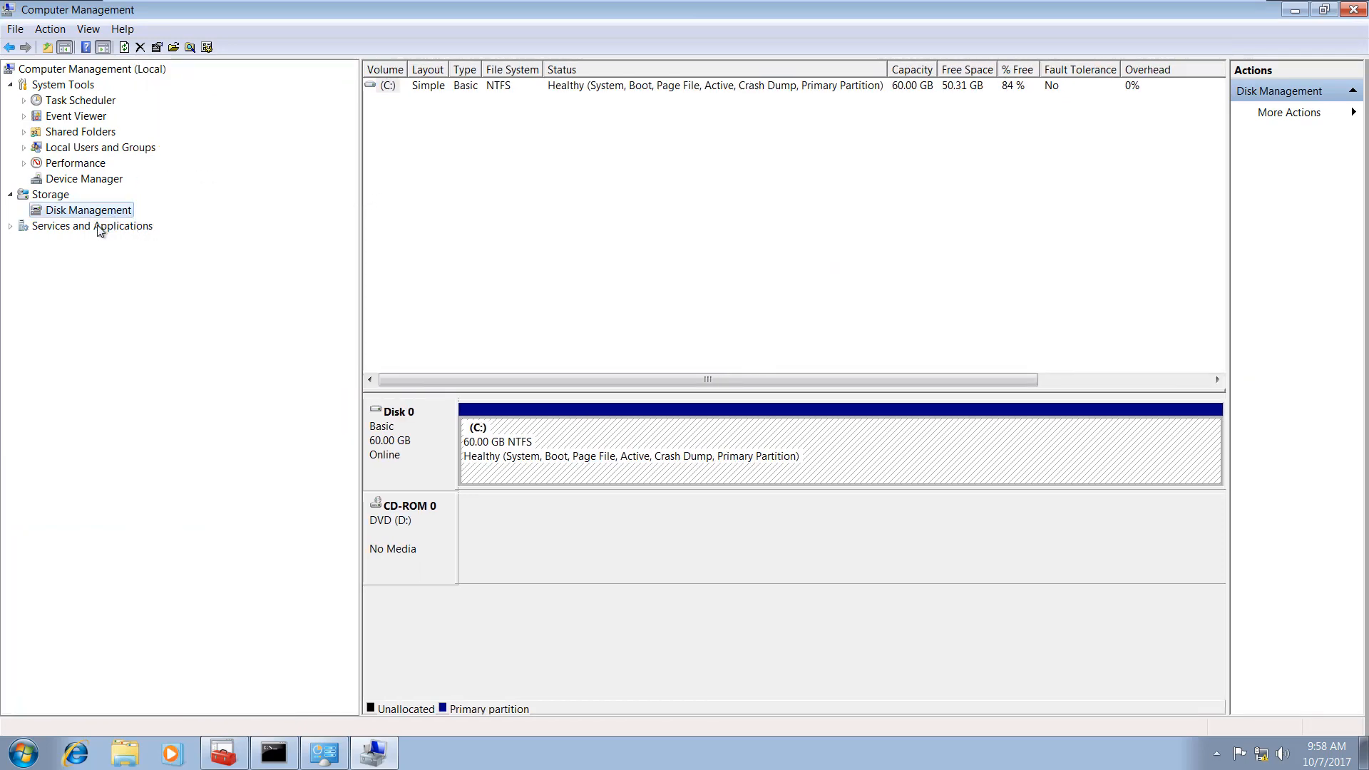
pyautogui.click(71, 228)
pyautogui.click(118, 211)
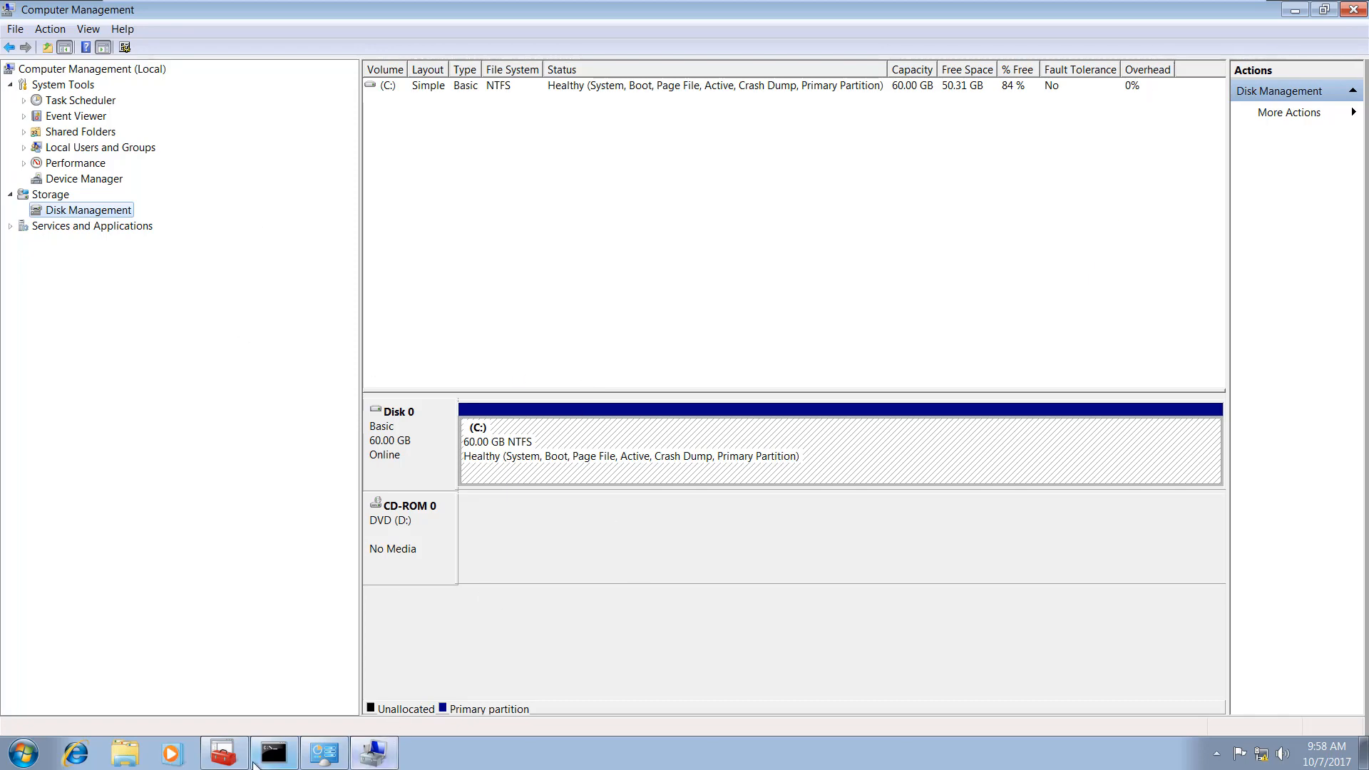
# Step: Reopen iSCSI Initiator from Administrative Tools and connect to iqn.1991-05.com.microsoft:ca-vstorage-target, keeping it as a favorite target without multi-path
pyautogui.click(324, 755)
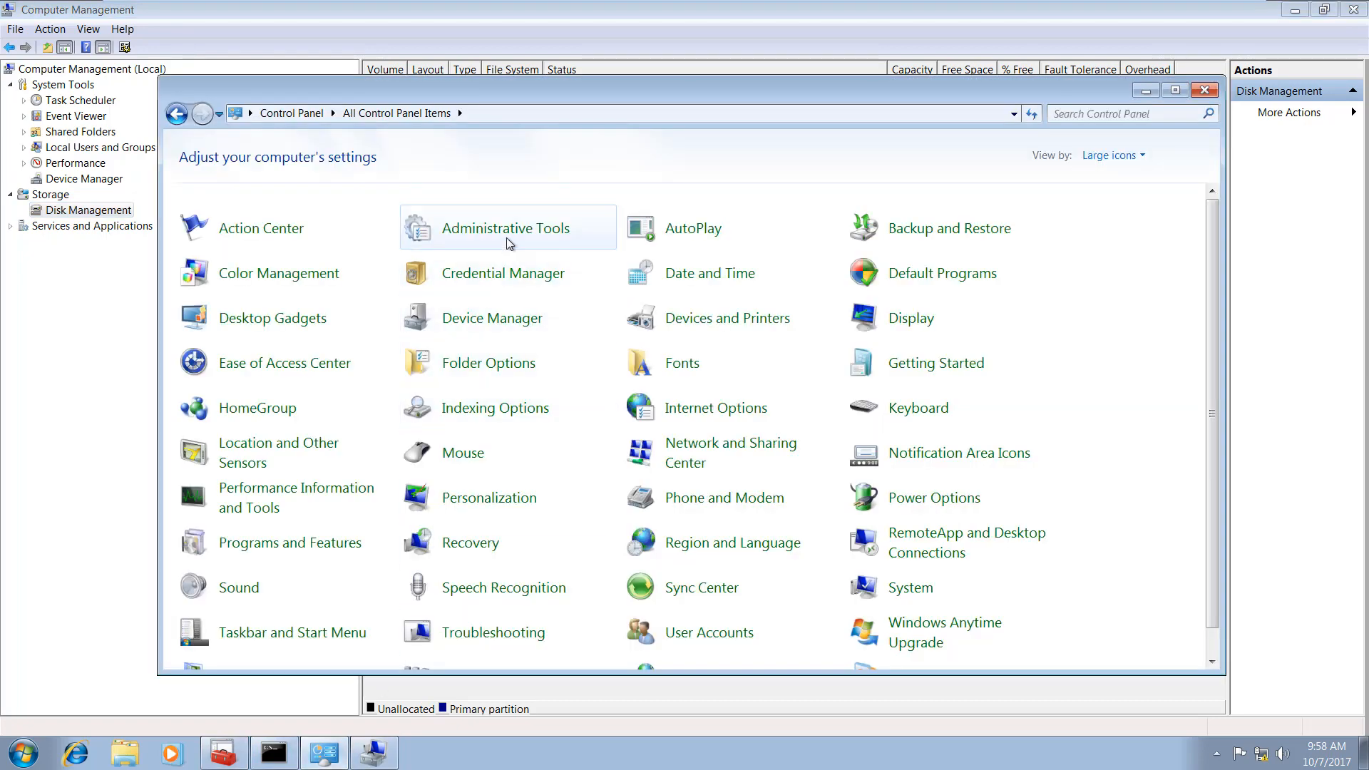
pyautogui.click(508, 230)
pyautogui.doubleClick(363, 285)
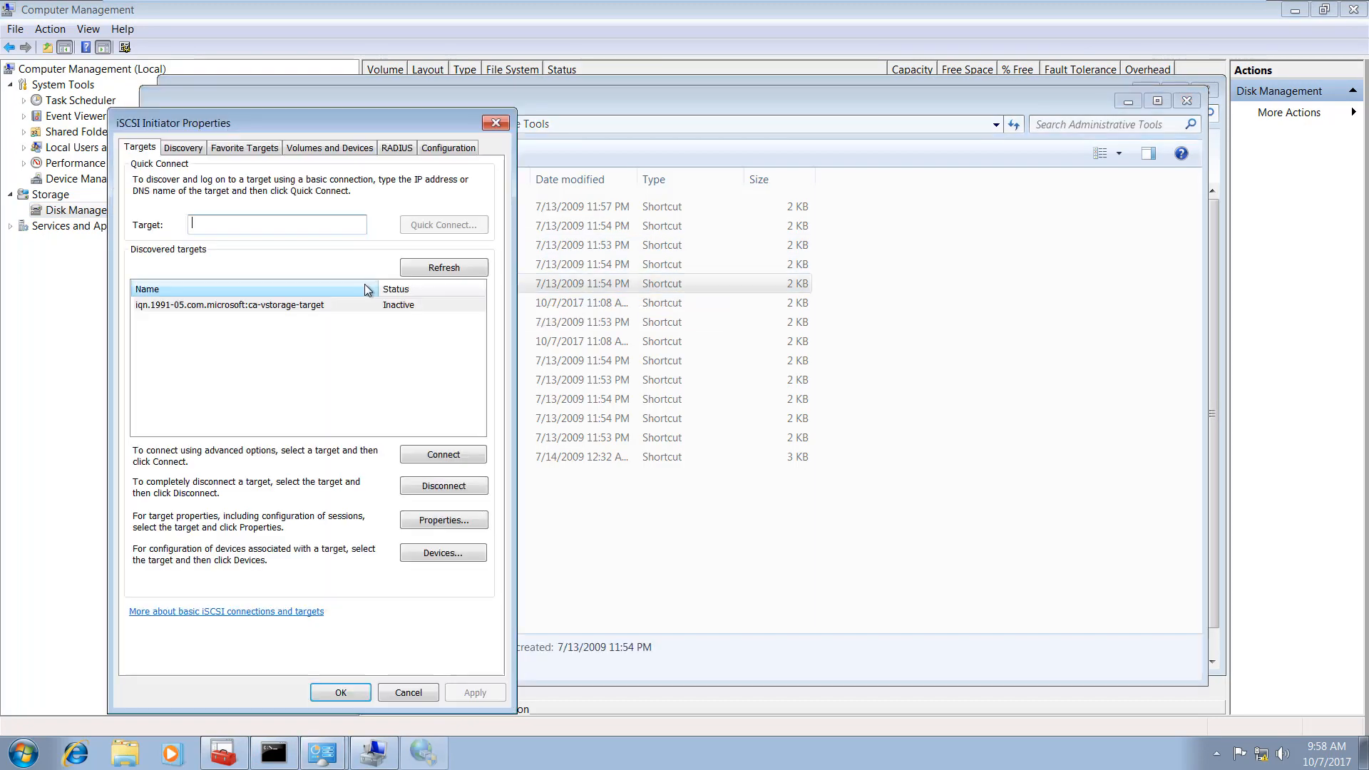
pyautogui.click(367, 306)
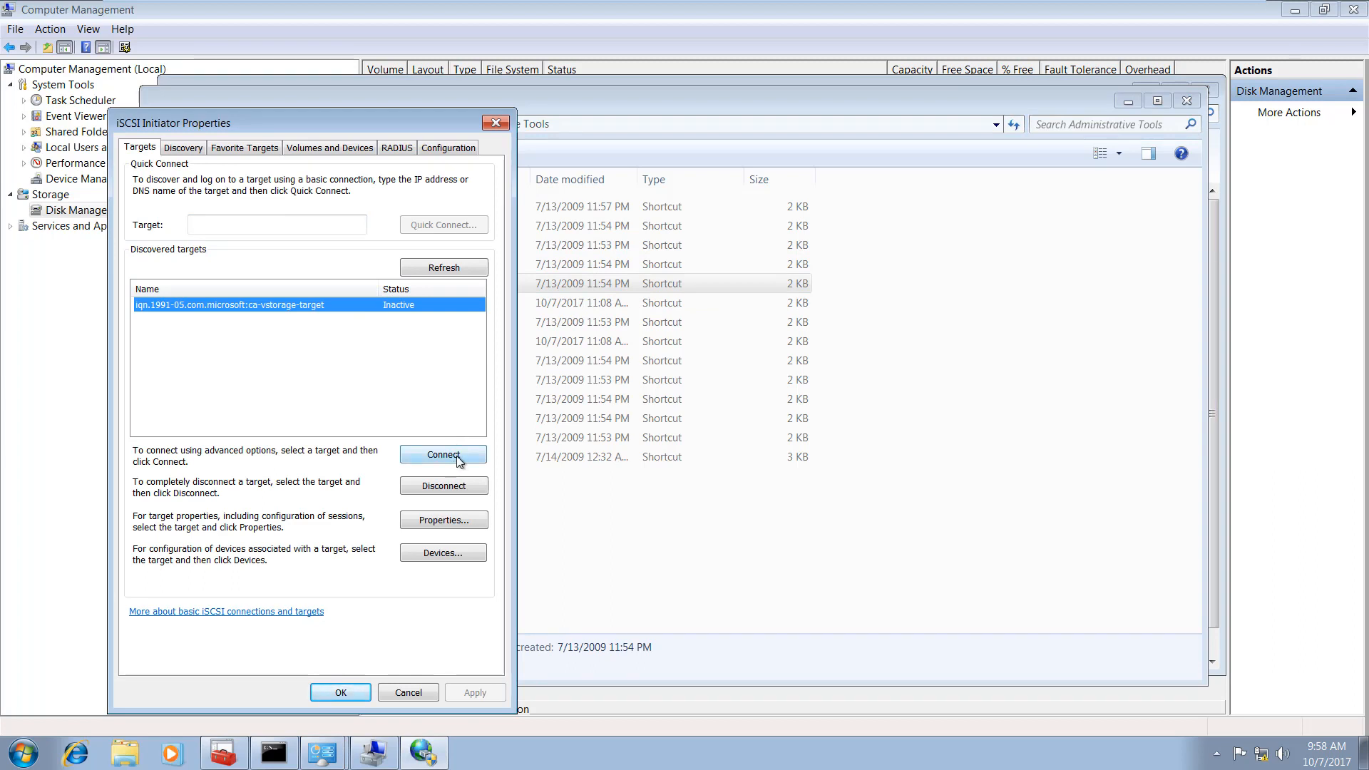
pyautogui.click(457, 456)
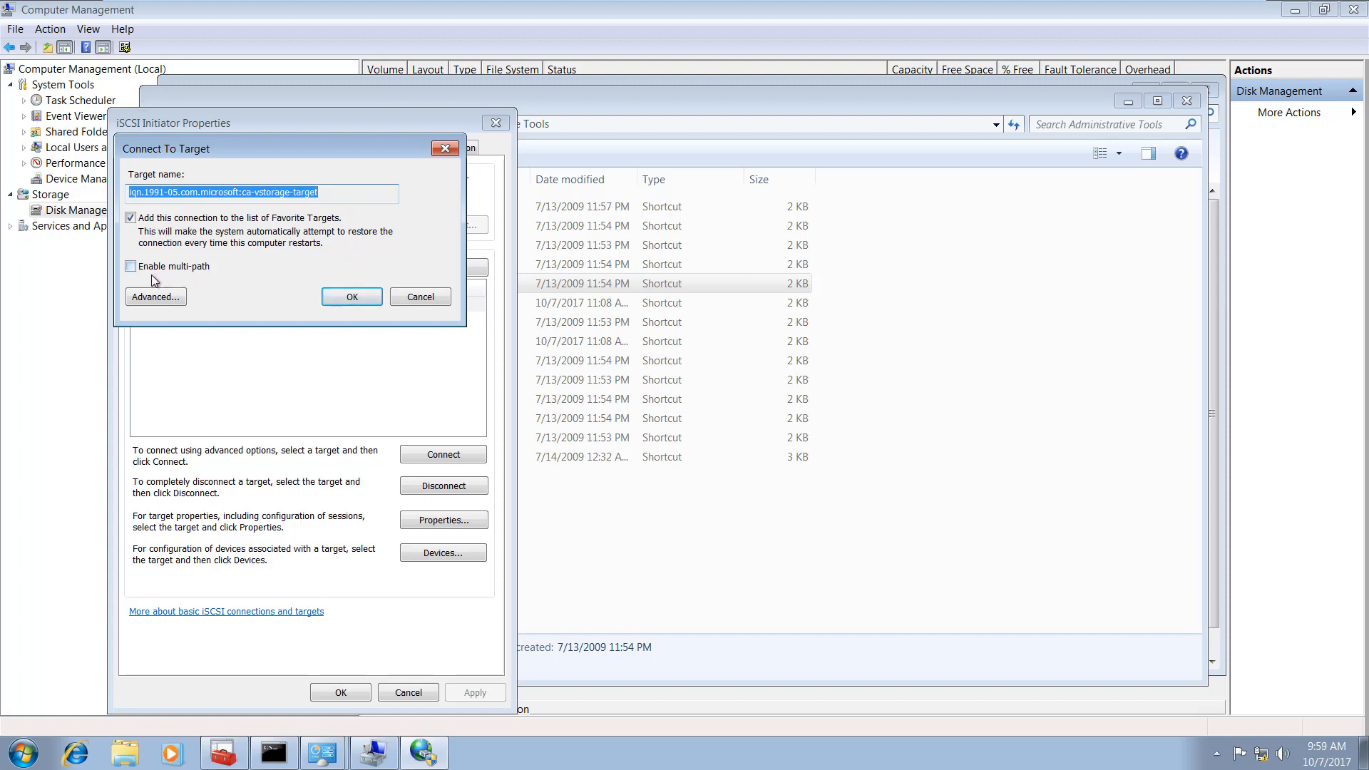
pyautogui.click(354, 296)
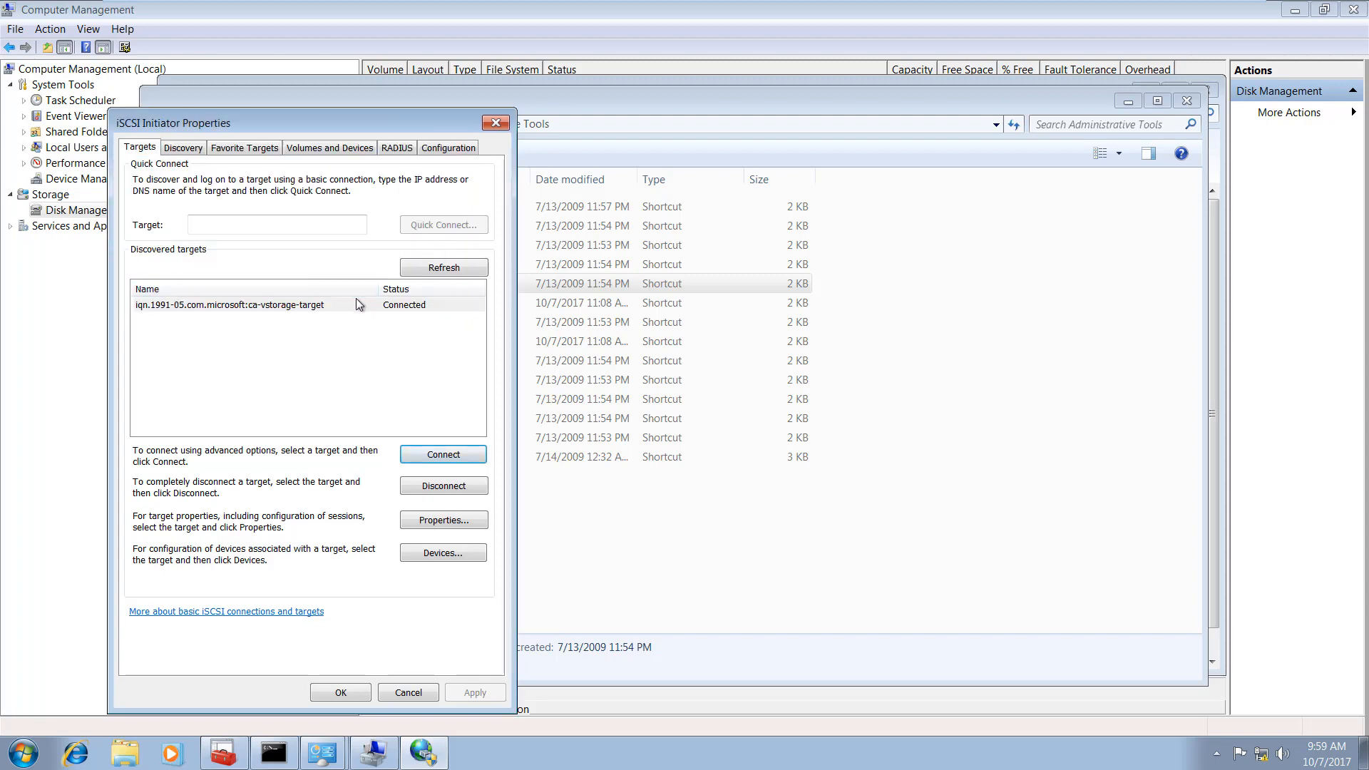
pyautogui.click(341, 692)
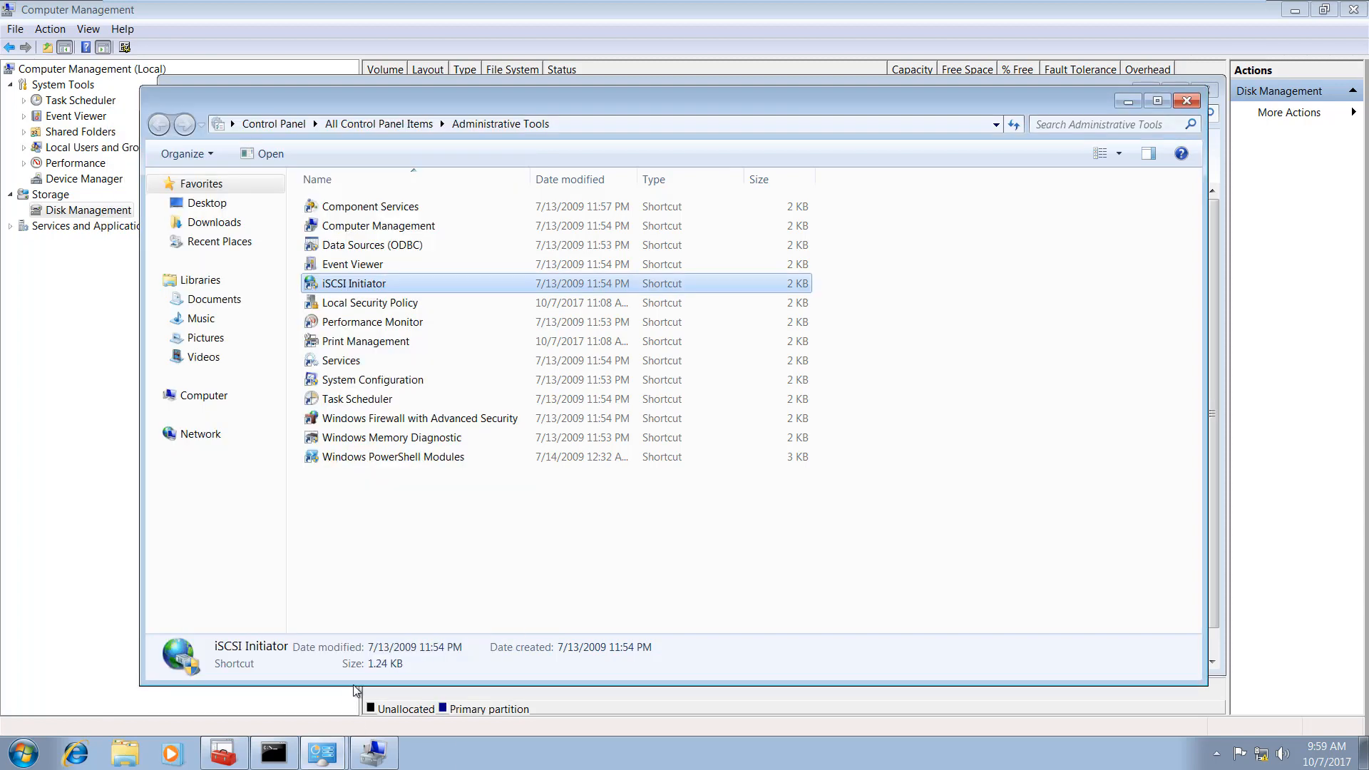
# Step: Return to Disk Management, initialize Disk 1 with the MBR partition style and select its unallocated space
pyautogui.click(79, 517)
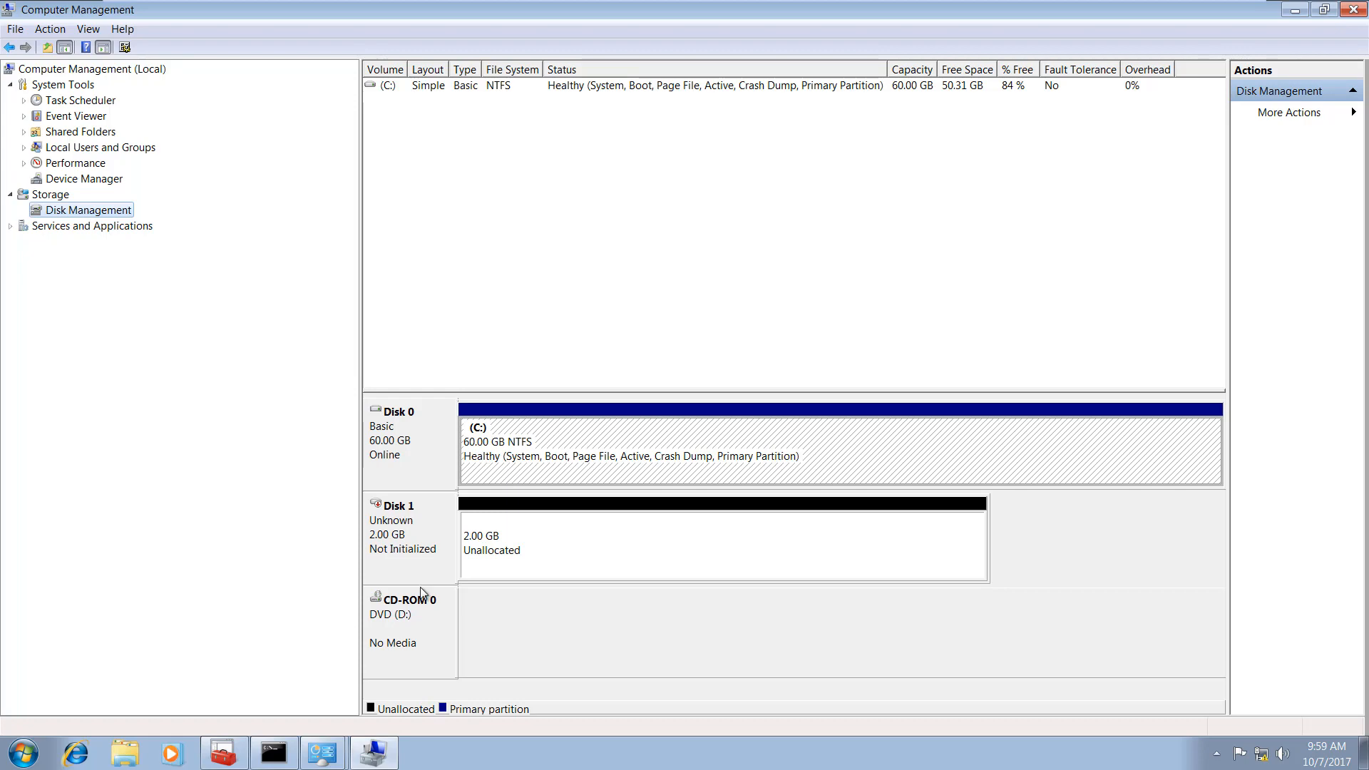
pyautogui.rightClick(421, 531)
pyautogui.click(474, 539)
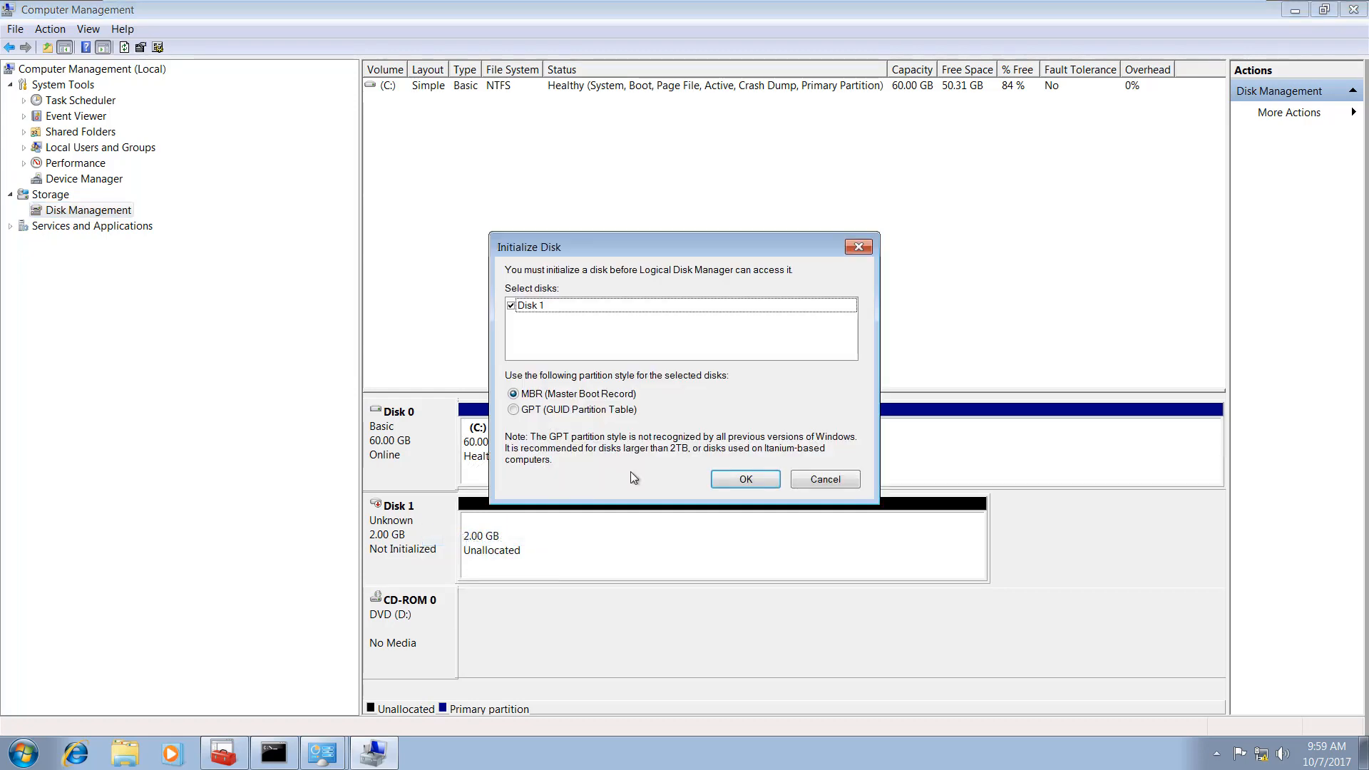
pyautogui.click(729, 480)
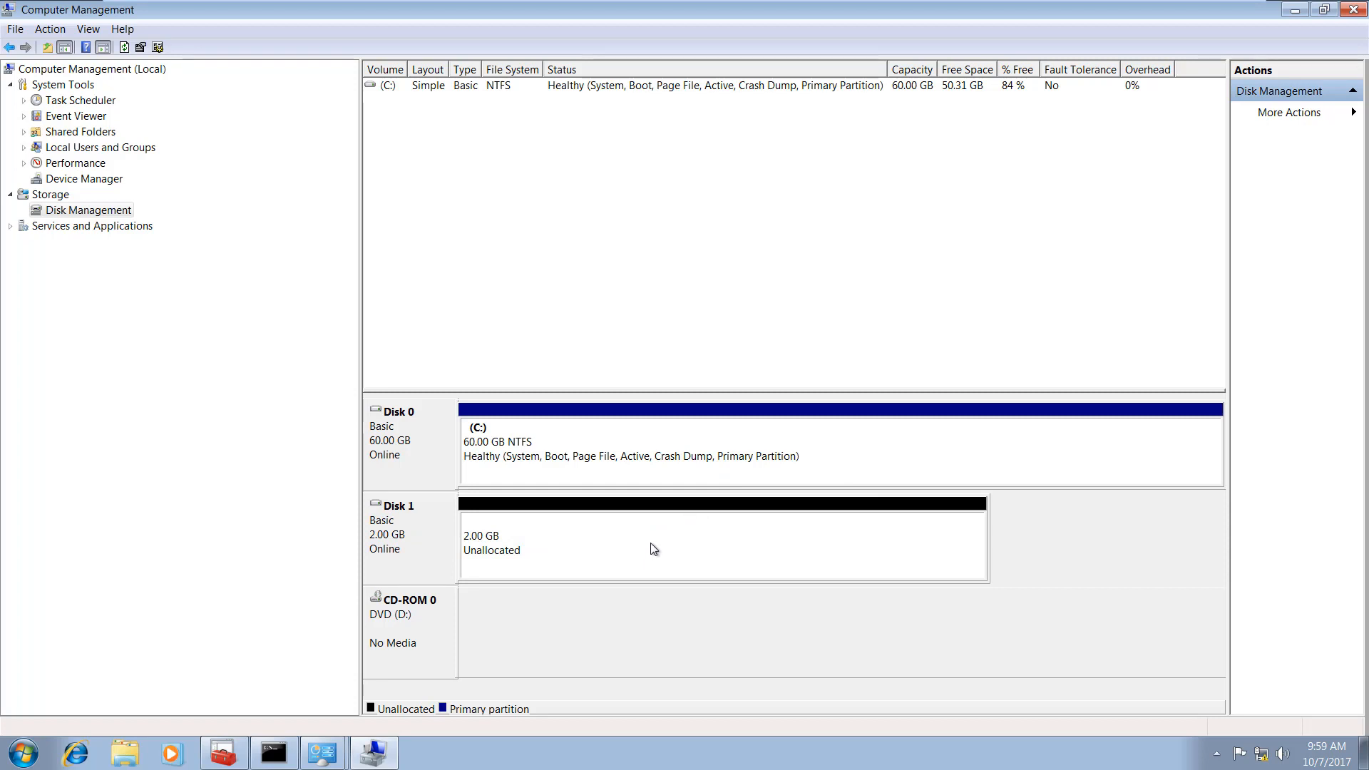
pyautogui.click(567, 551)
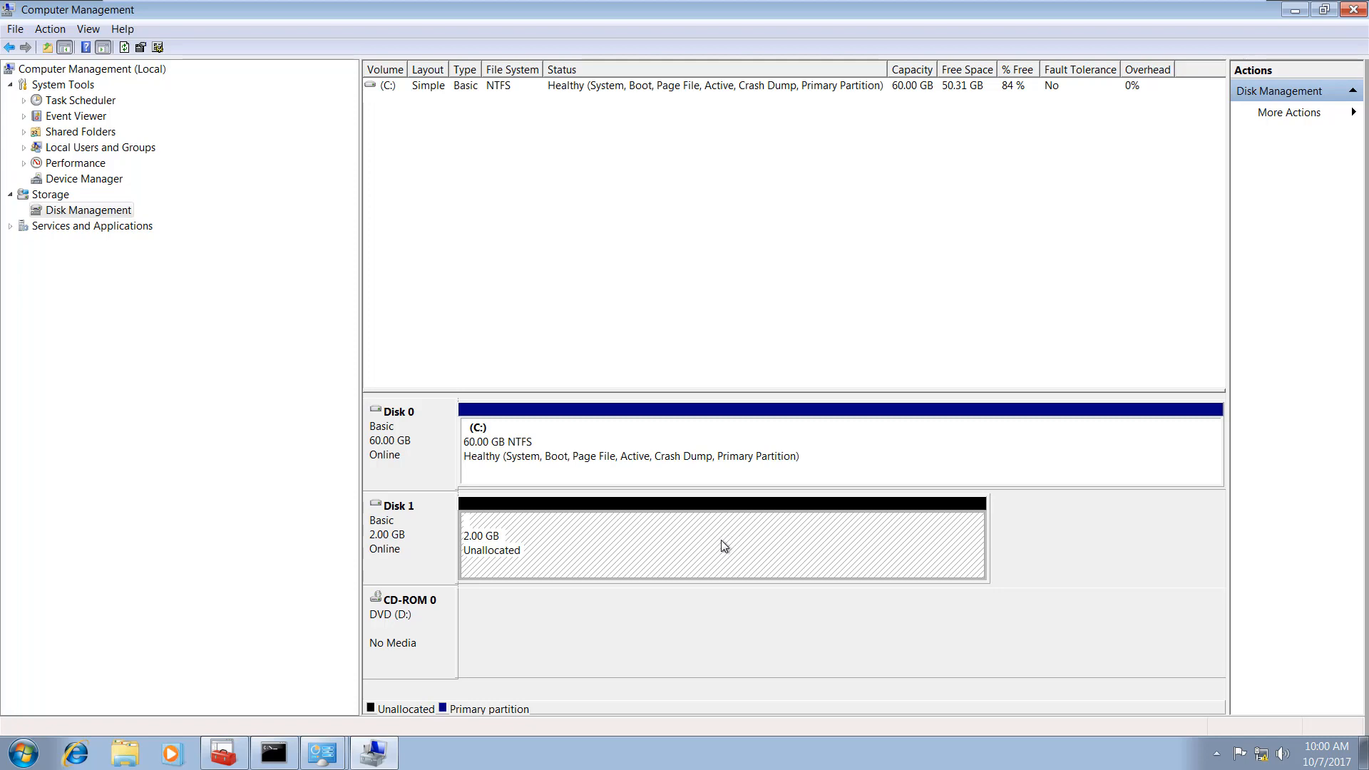
# Step: Switch to the CA virtual machine and examine its iSCSI virtual disk, the F: and G: volumes and the server list in Server Manager
pyautogui.moveTo(839, 27)
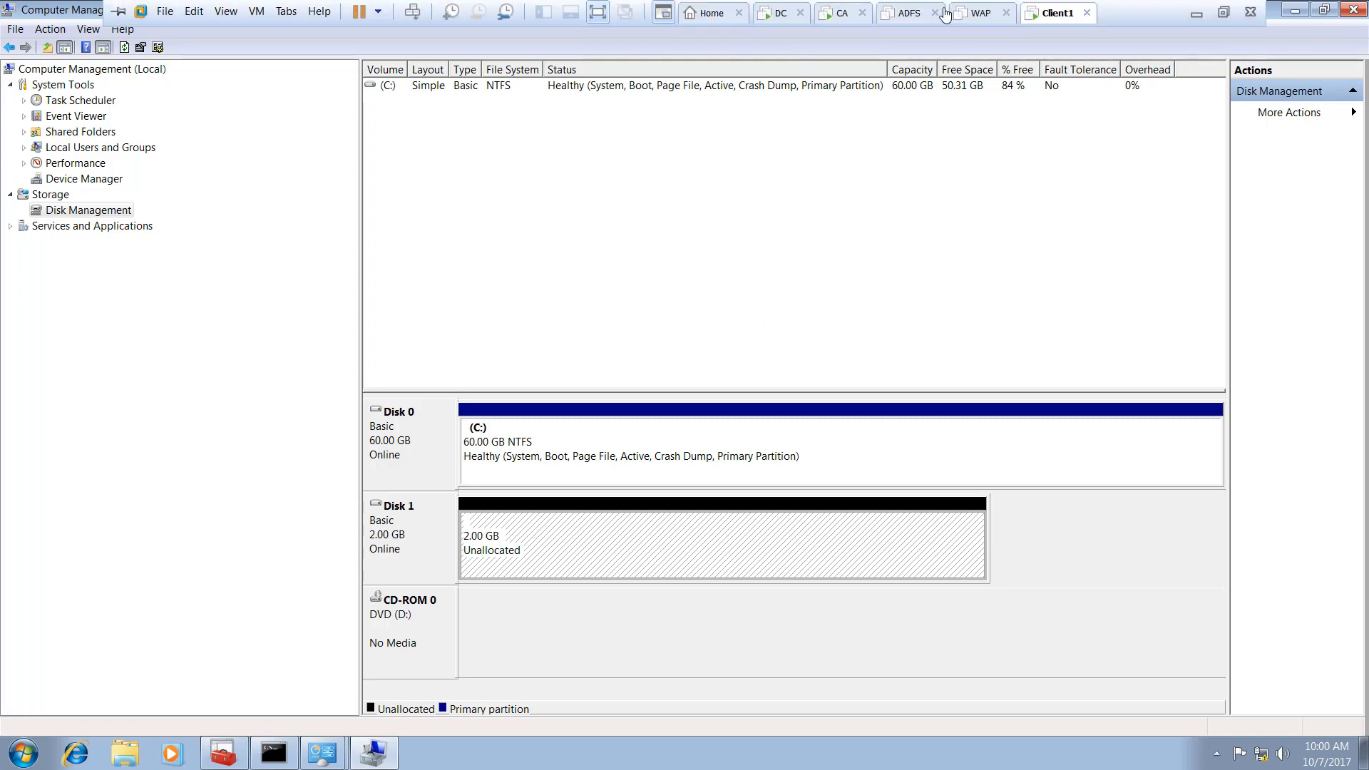
pyautogui.click(838, 22)
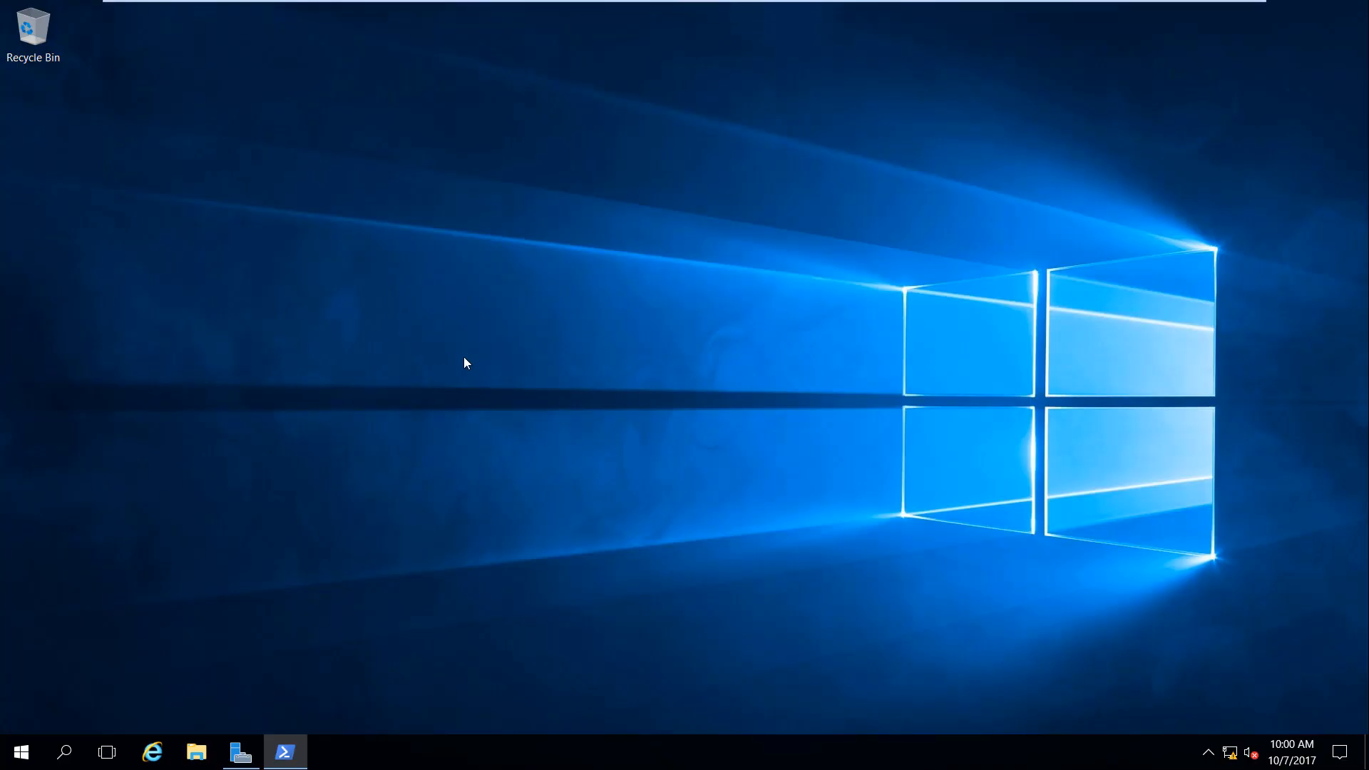
pyautogui.click(237, 755)
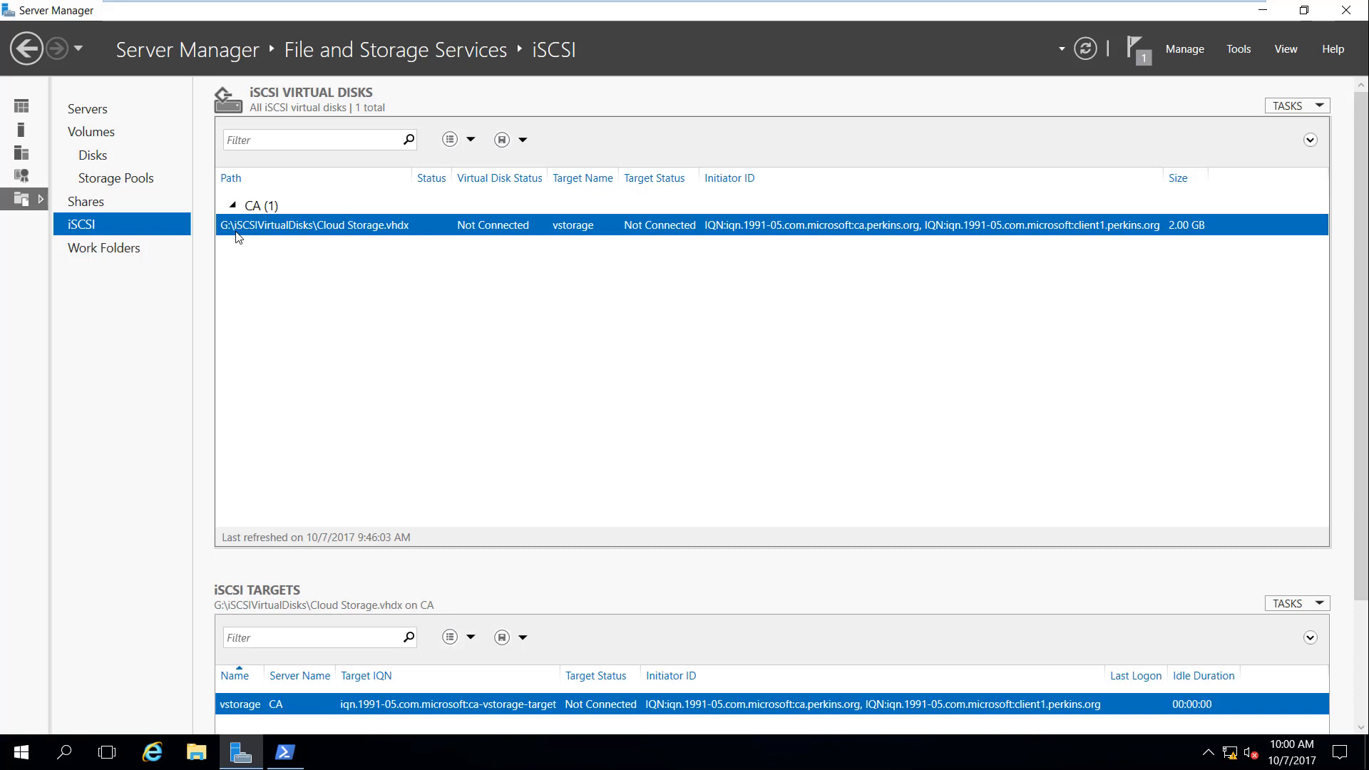
pyautogui.click(93, 135)
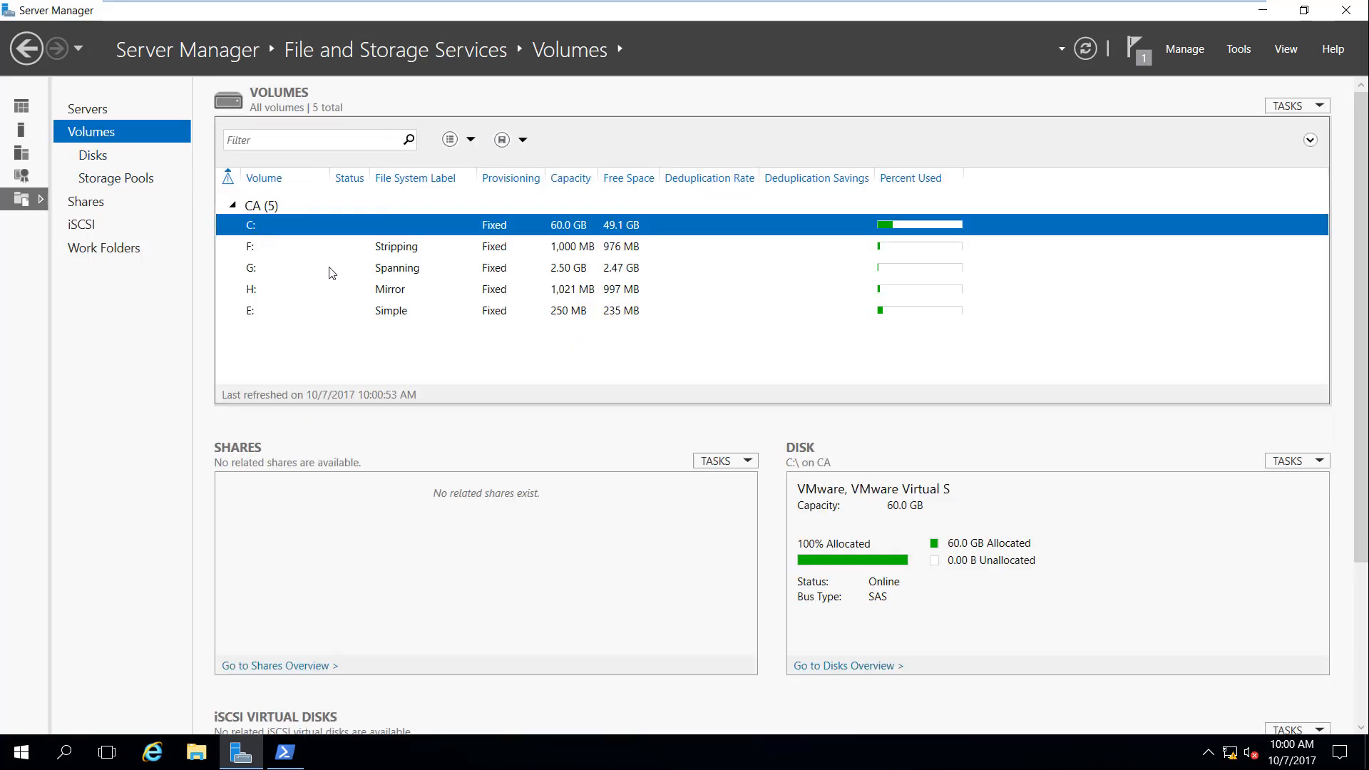
pyautogui.click(426, 277)
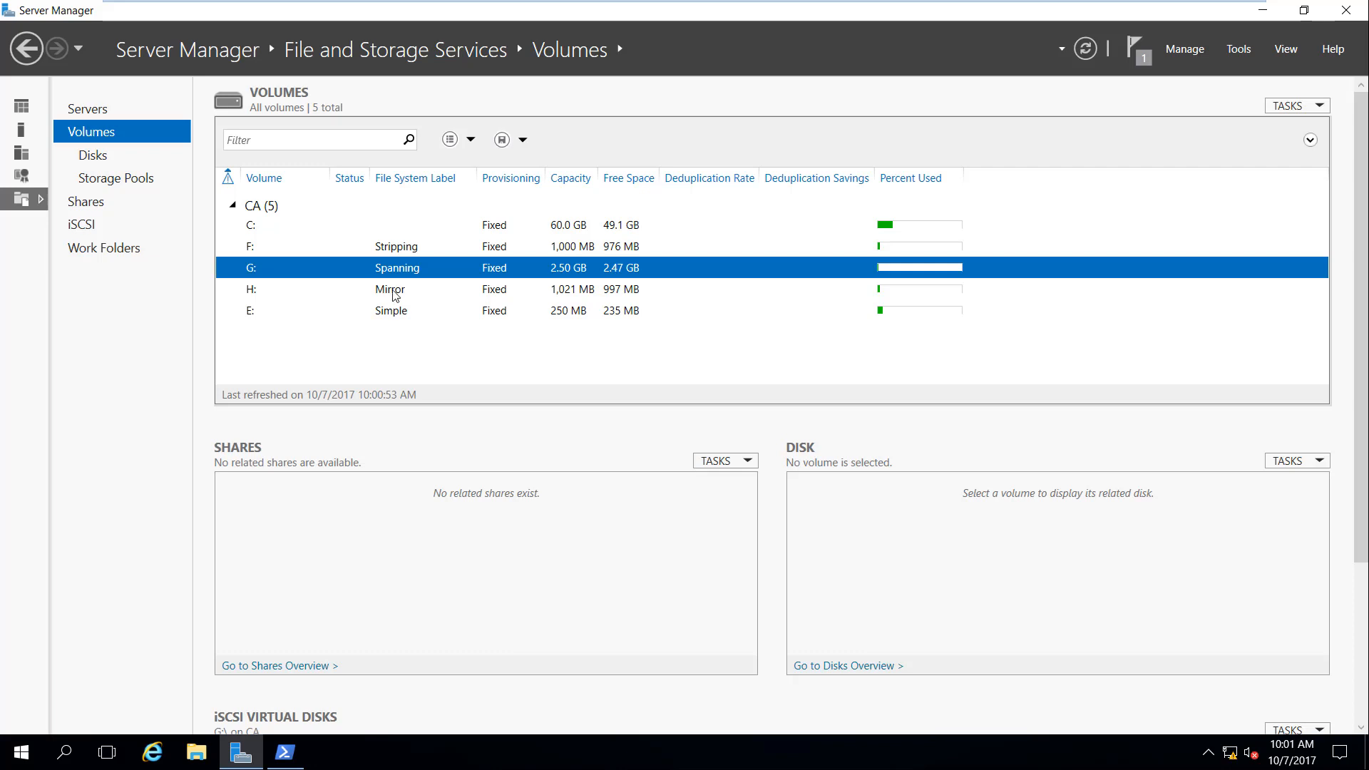
pyautogui.click(414, 251)
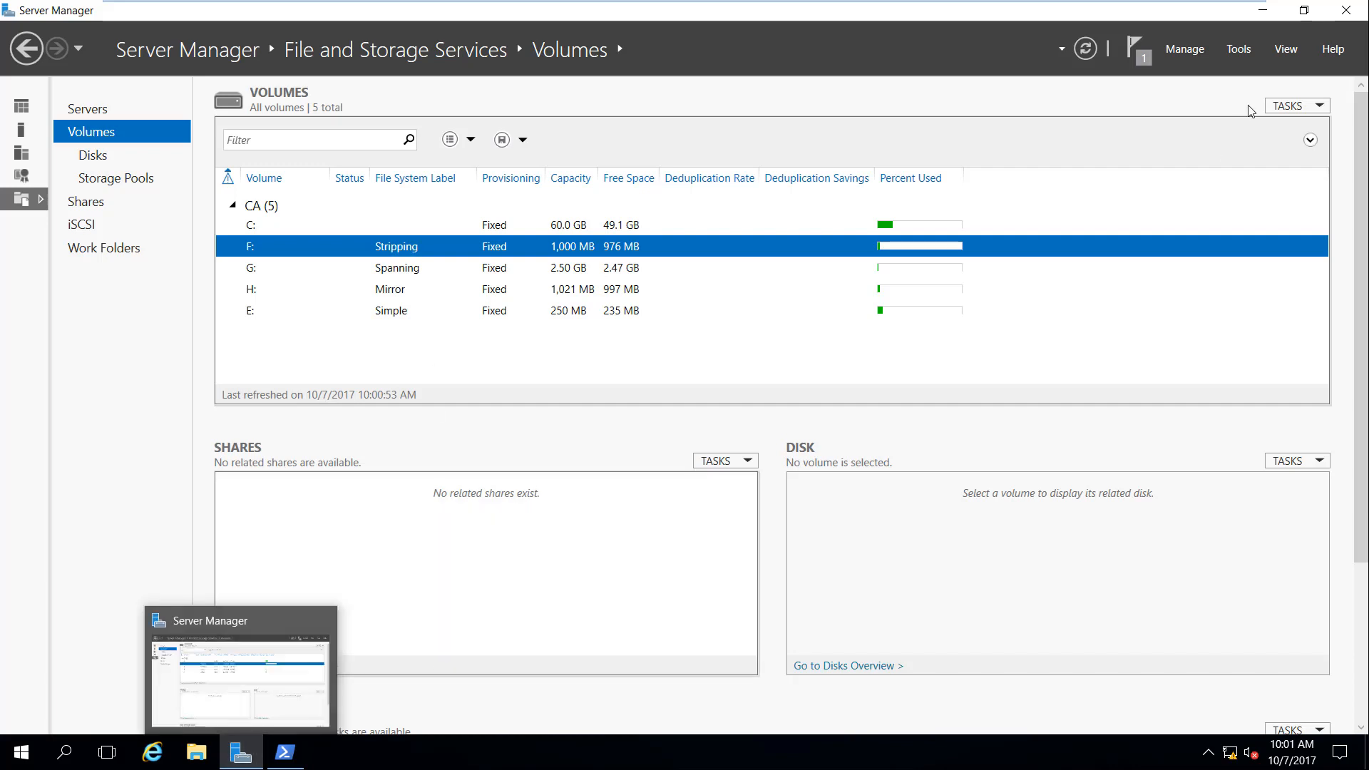
pyautogui.click(1250, 55)
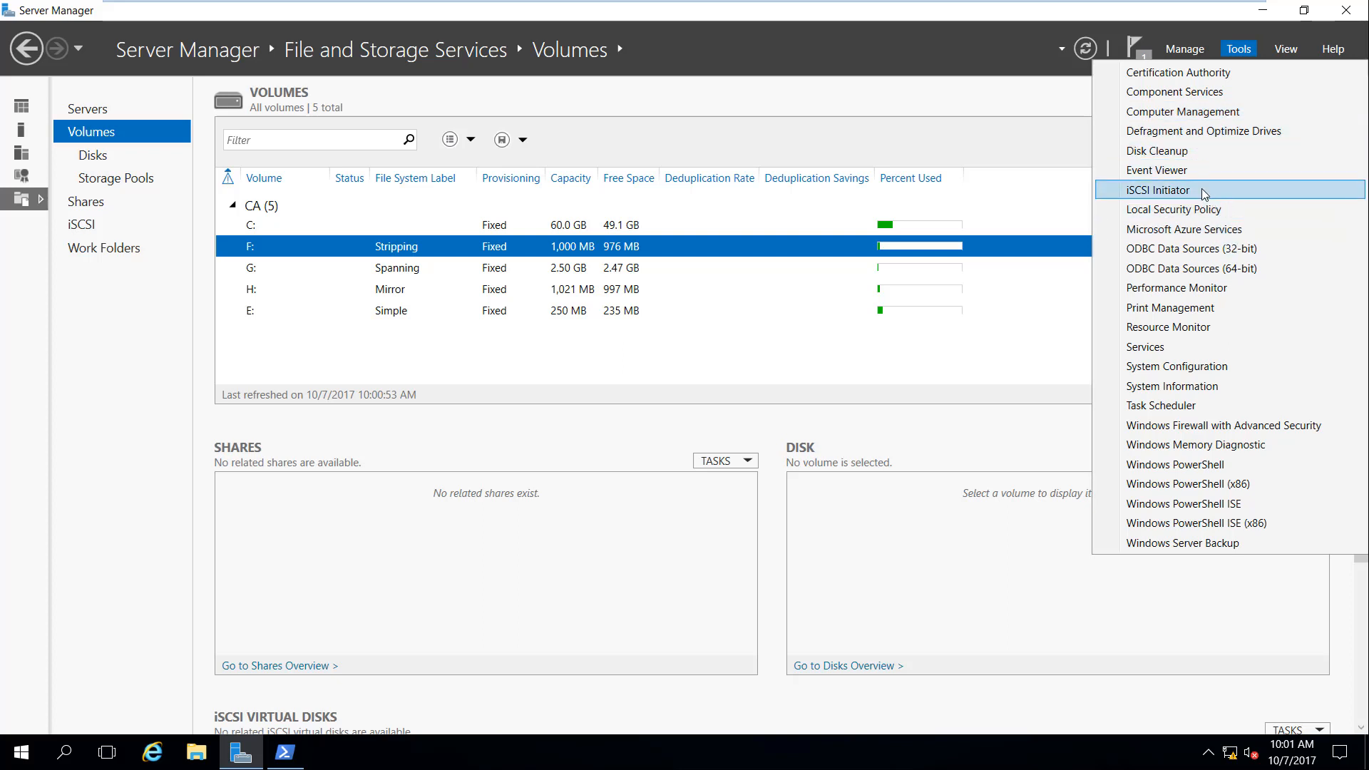
pyautogui.click(80, 112)
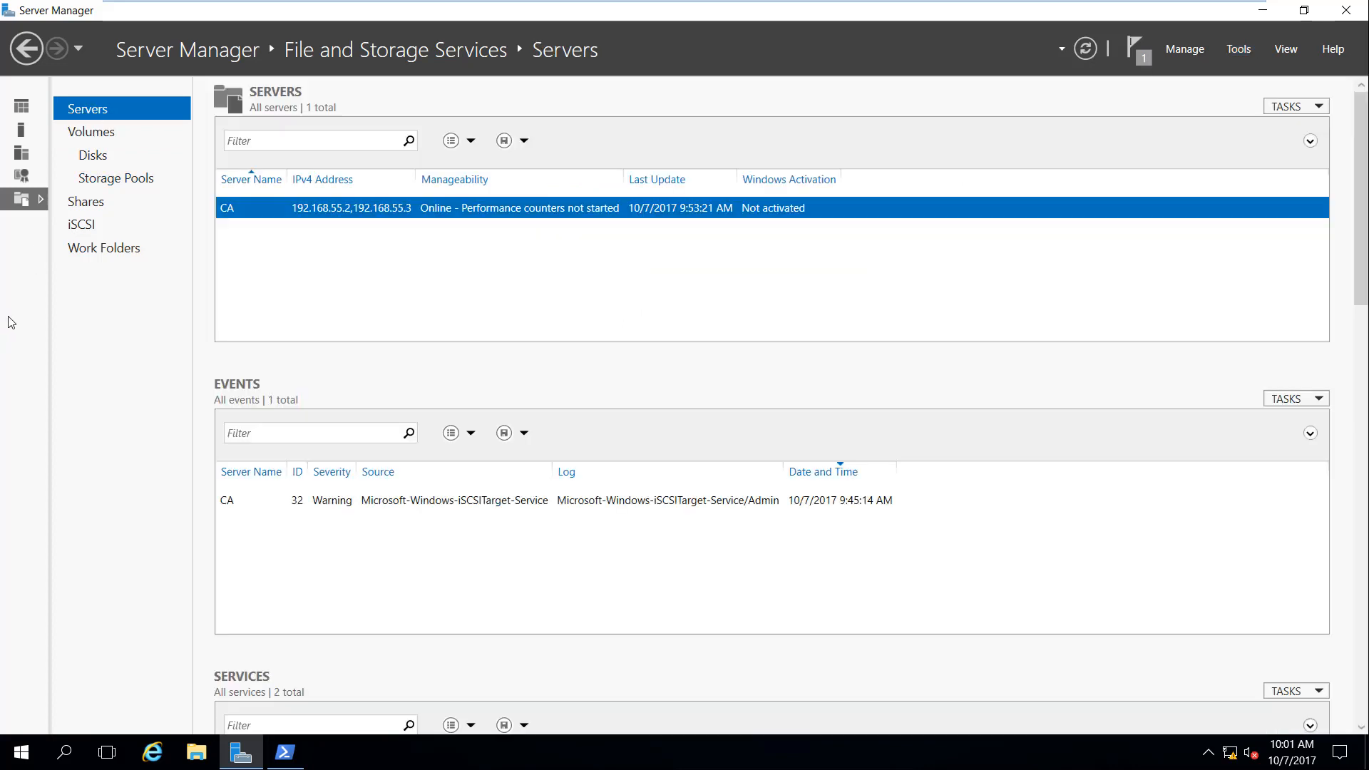
pyautogui.click(91, 131)
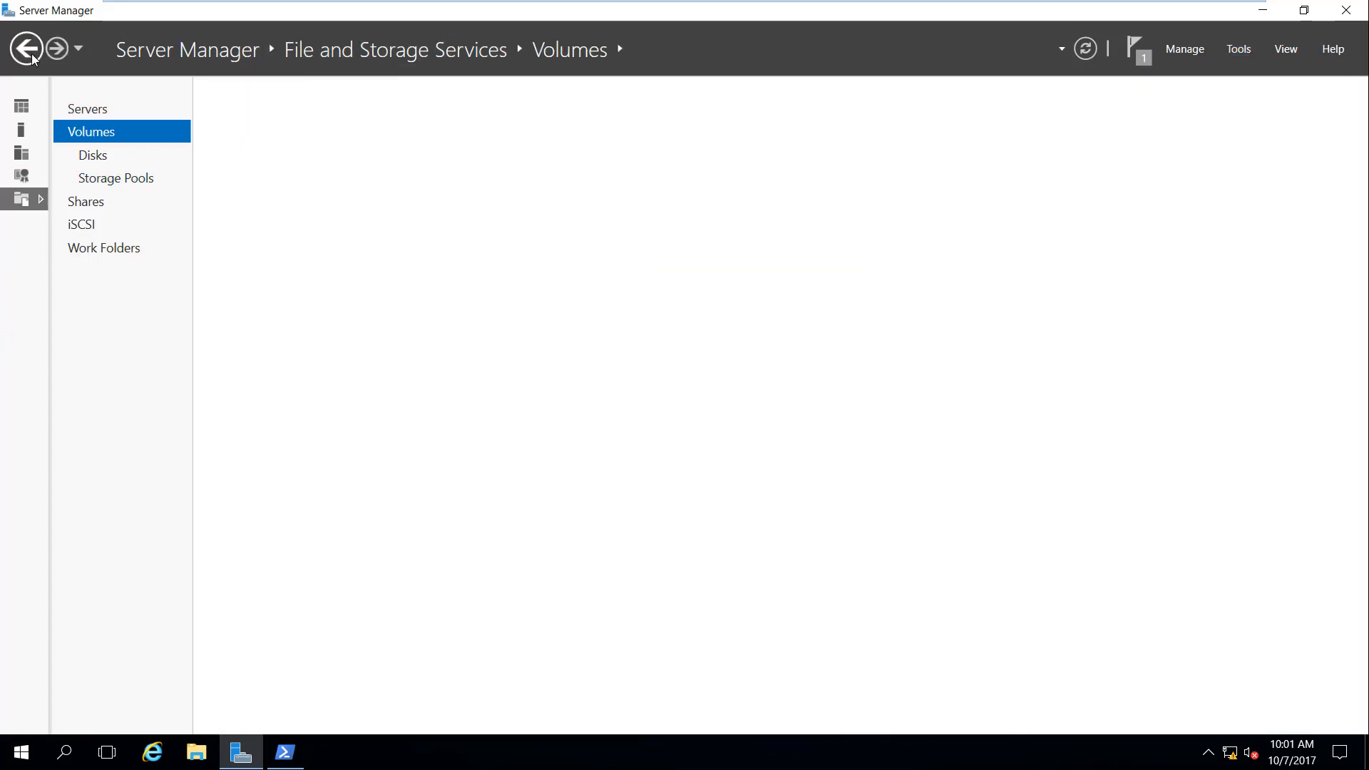
pyautogui.click(91, 227)
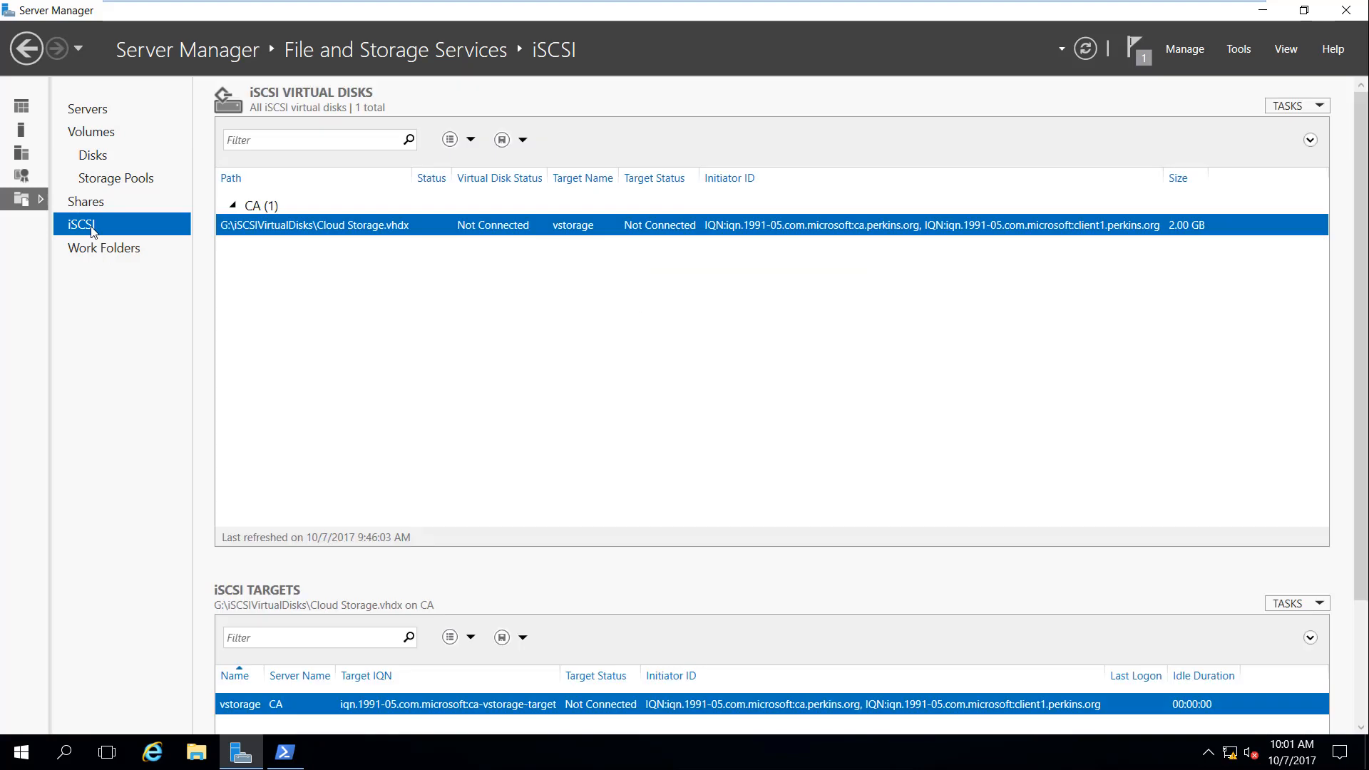
pyautogui.rightClick(516, 333)
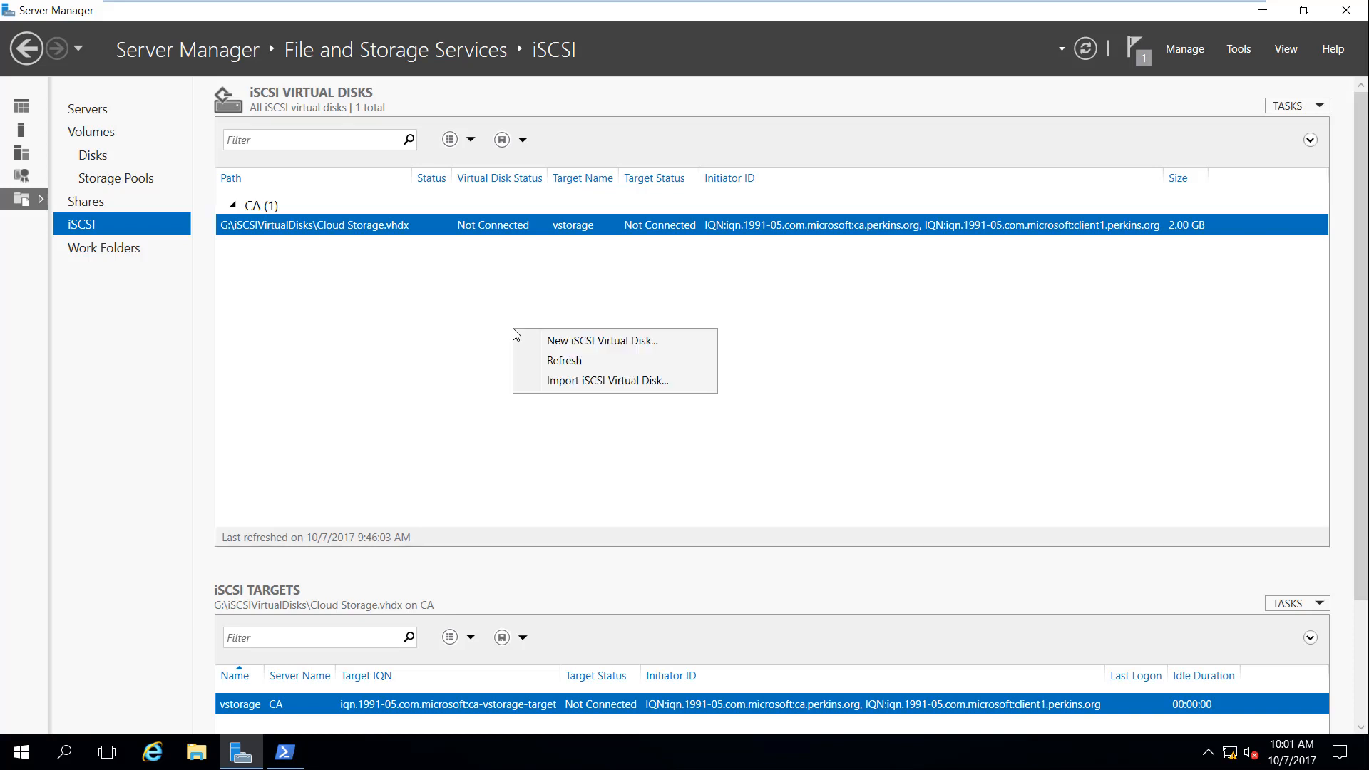
pyautogui.click(613, 344)
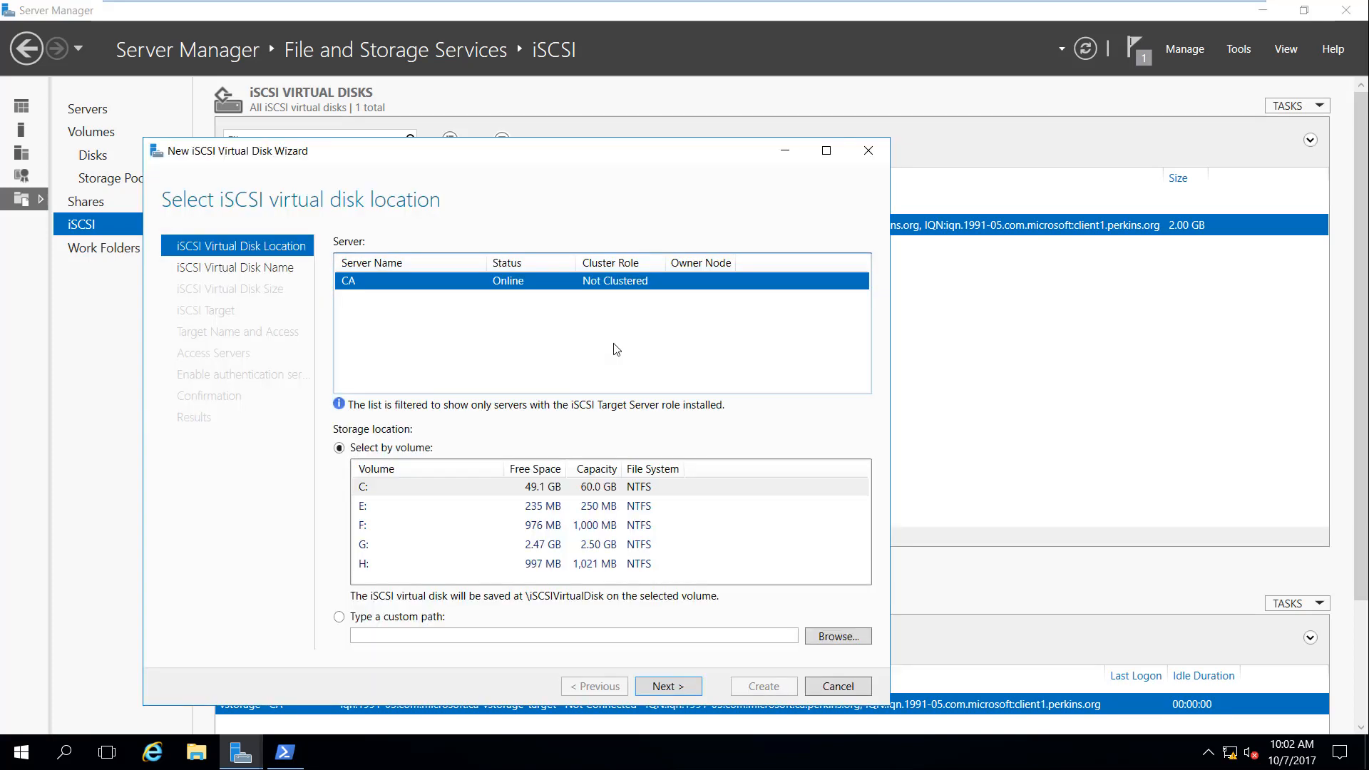
pyautogui.click(365, 529)
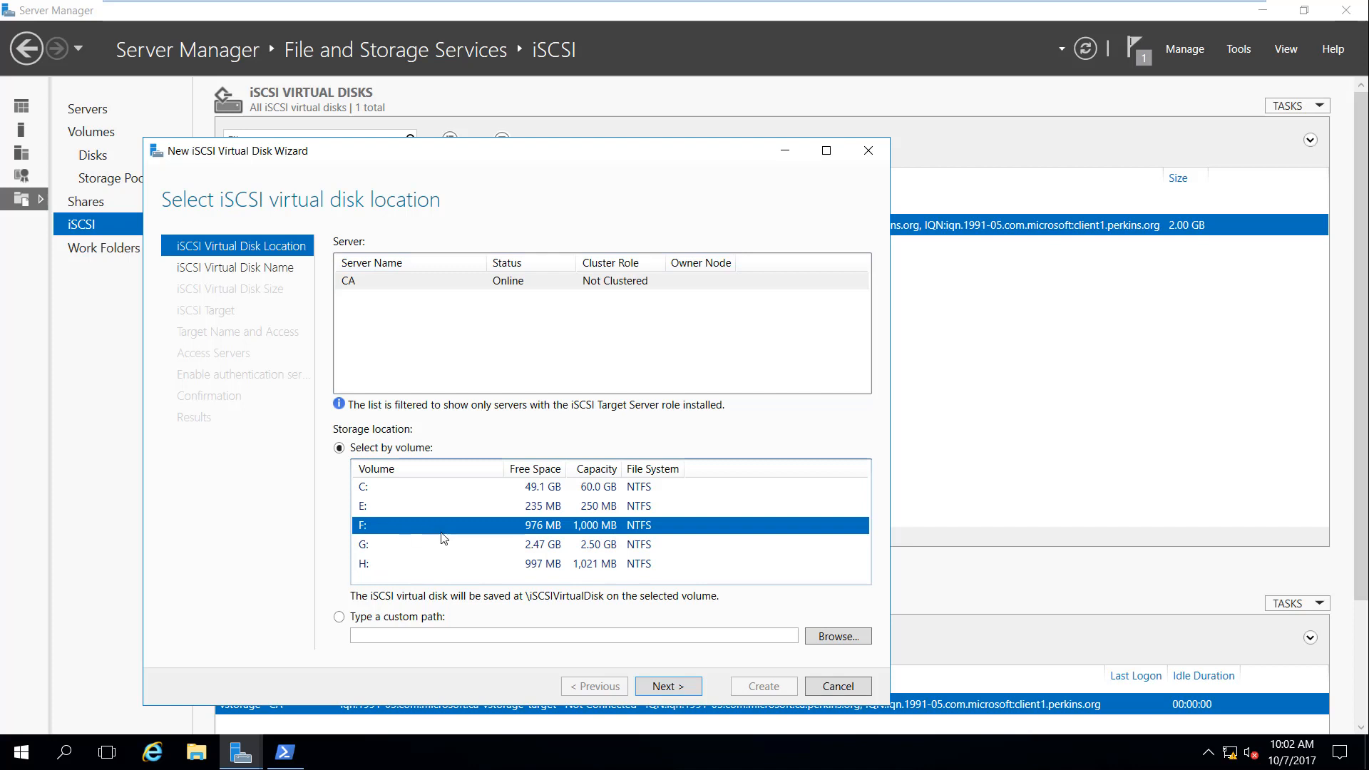
pyautogui.click(674, 688)
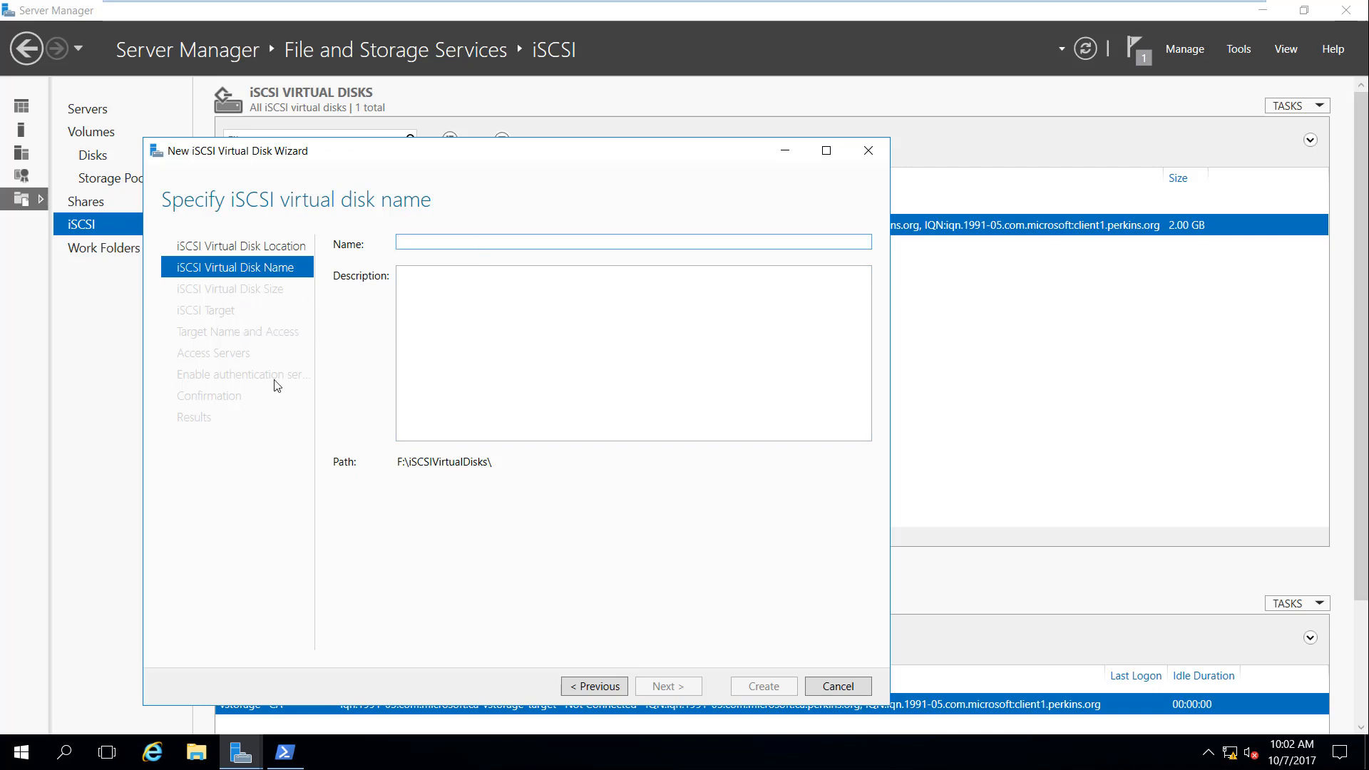
pyautogui.click(850, 689)
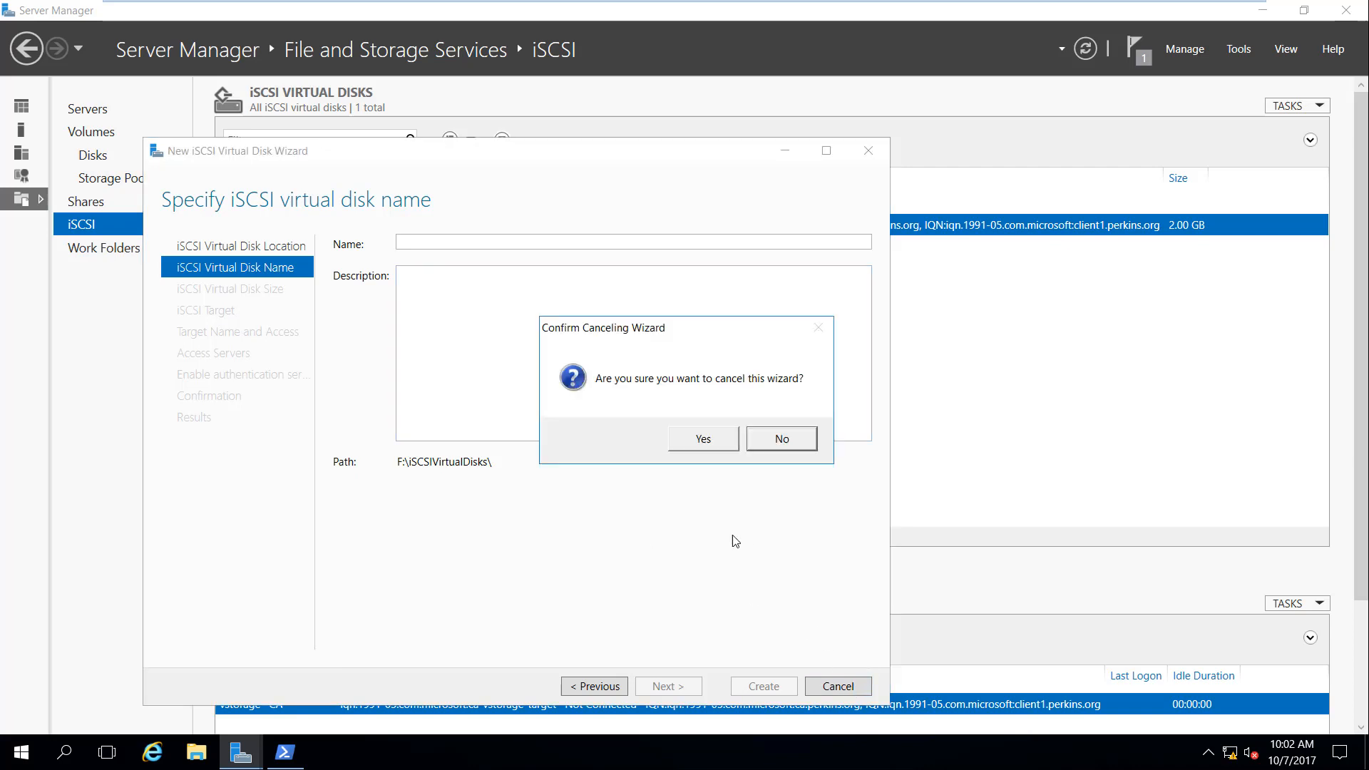
pyautogui.click(688, 436)
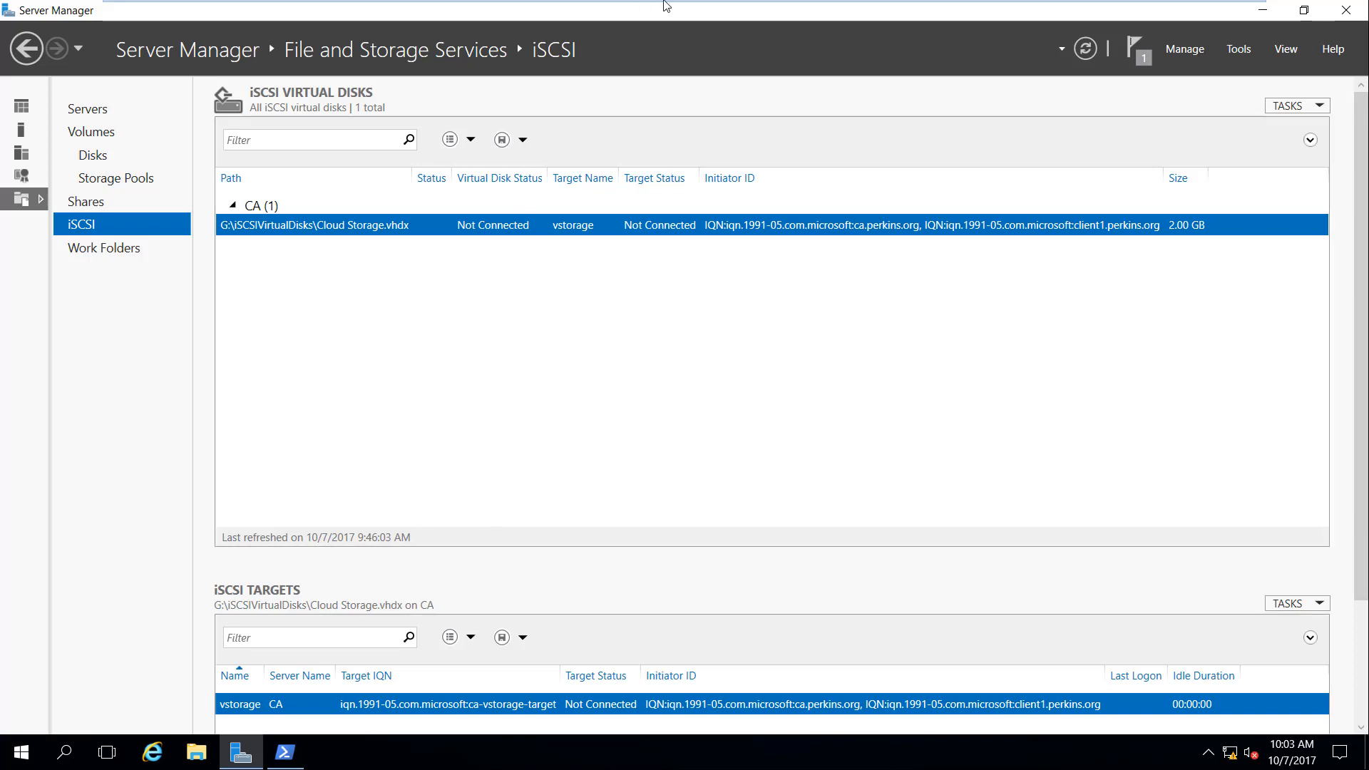
# Step: Switch to the Client1 virtual machine and start a new simple volume of 1000 MB in Disk 1's unallocated space
pyautogui.moveTo(664, 4)
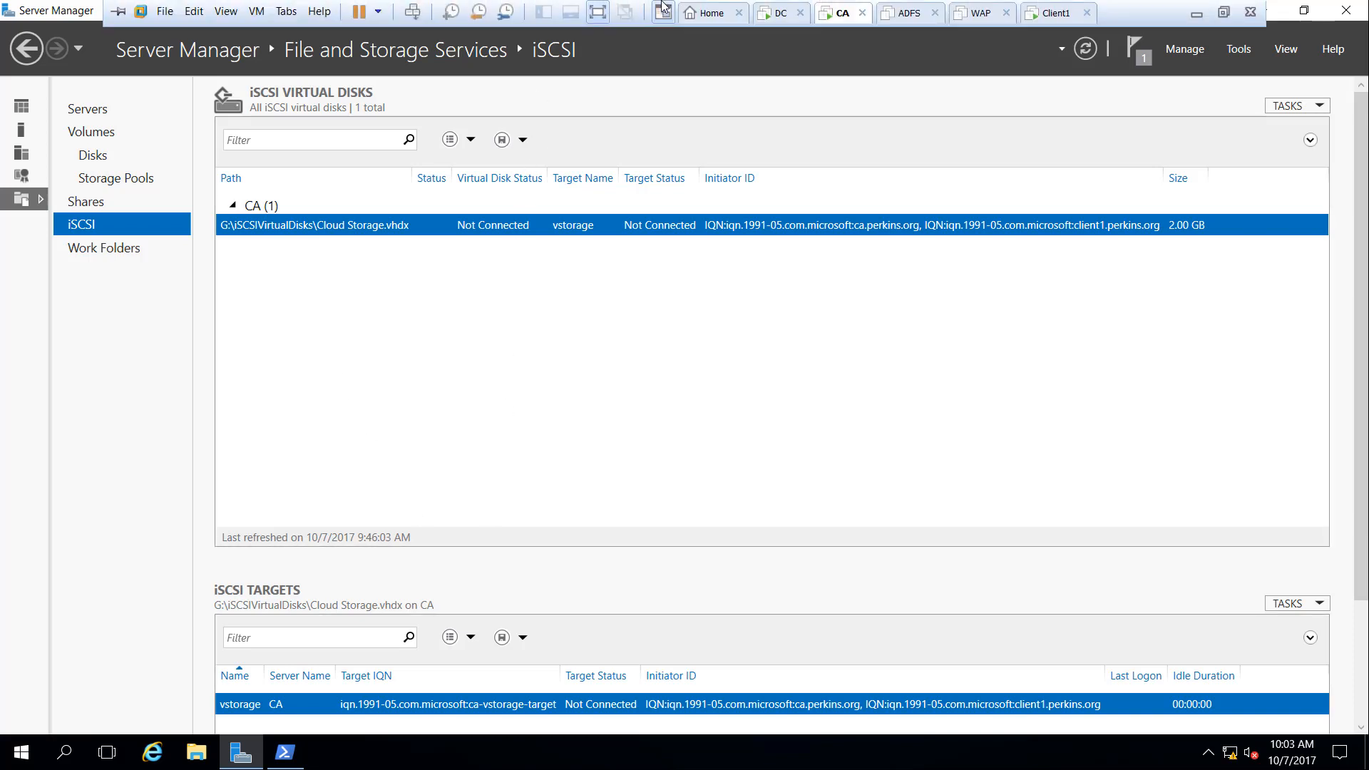
pyautogui.click(1056, 14)
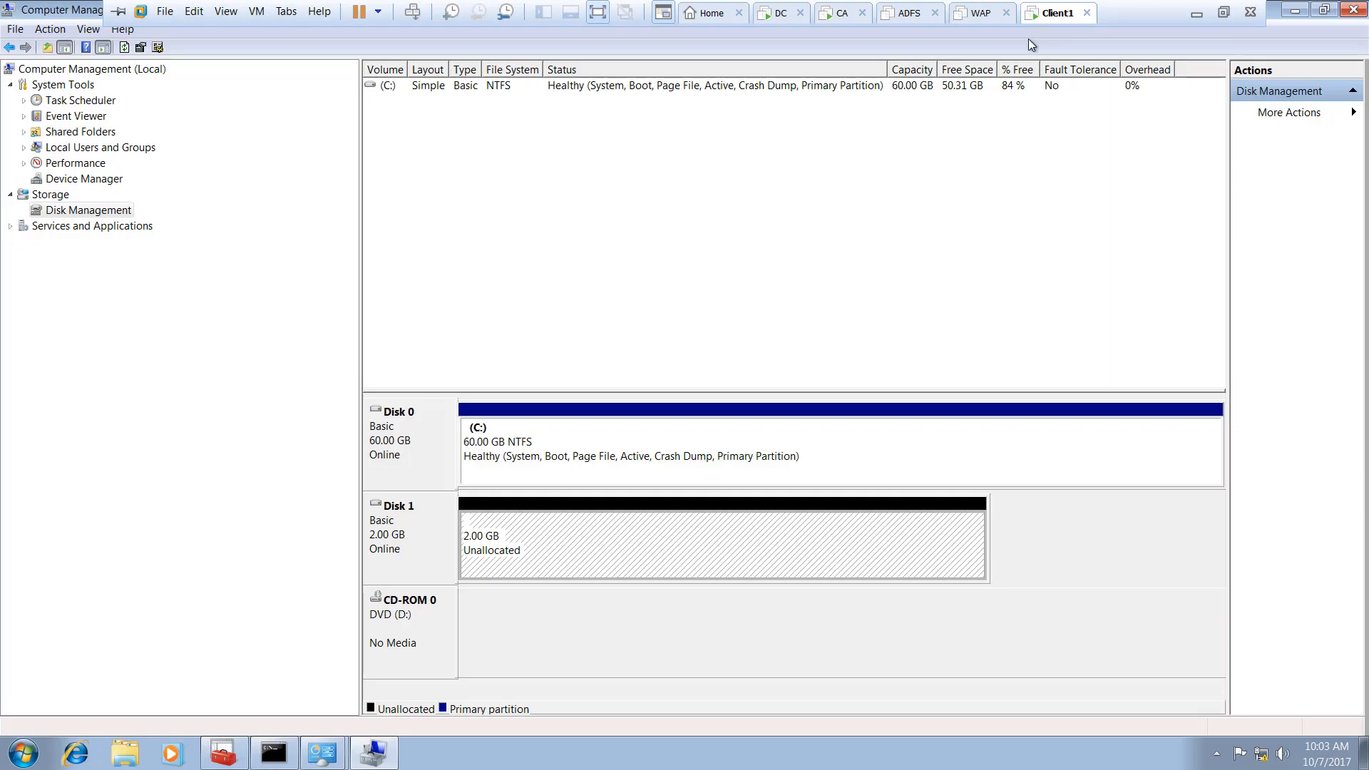
pyautogui.rightClick(656, 546)
pyautogui.click(737, 553)
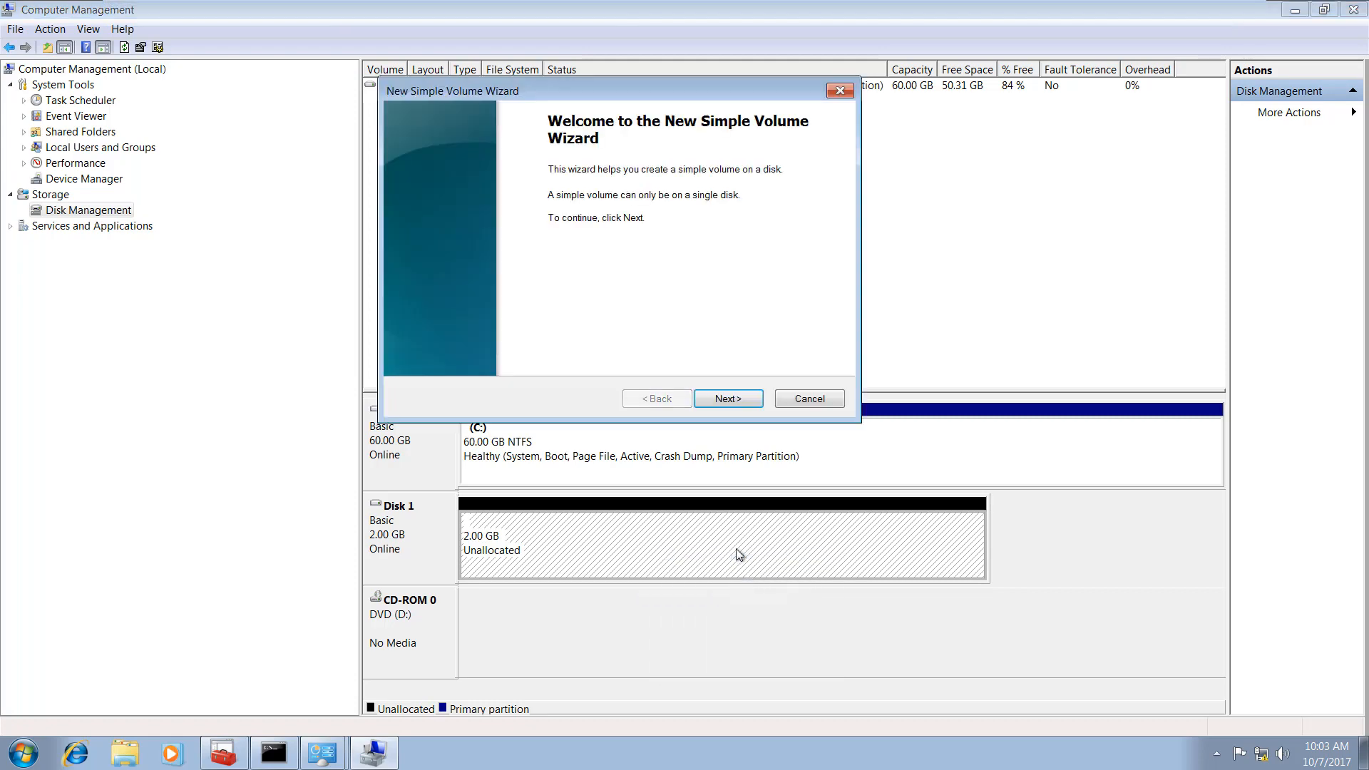
pyautogui.click(712, 398)
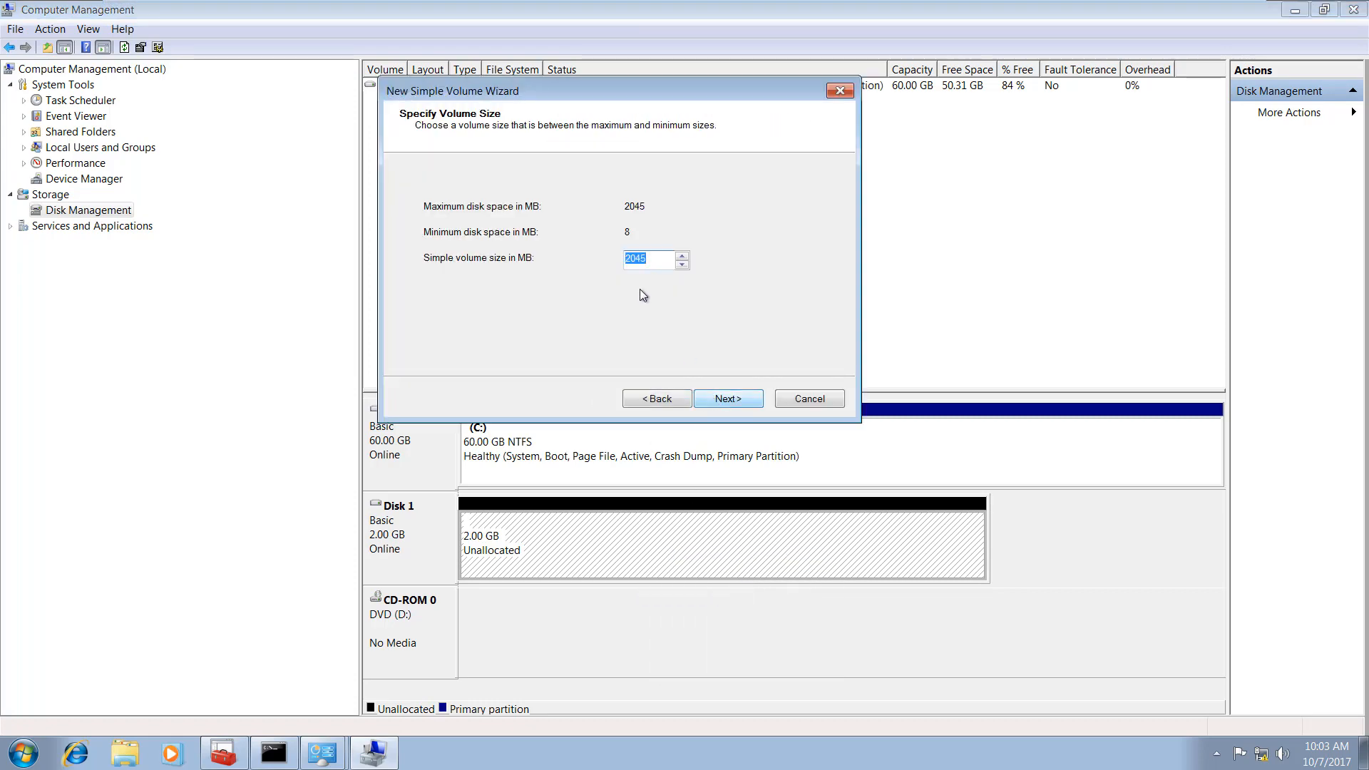
pyautogui.write('1000')
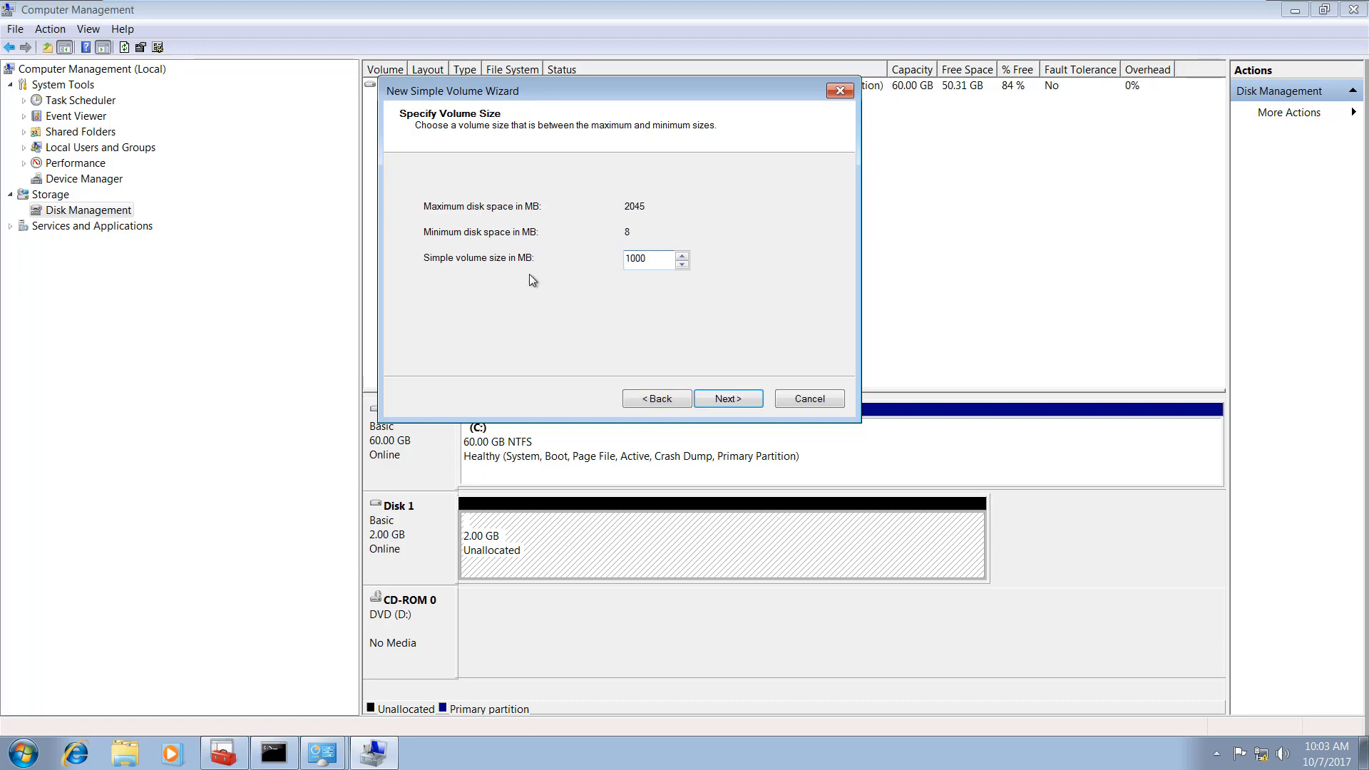
pyautogui.click(733, 398)
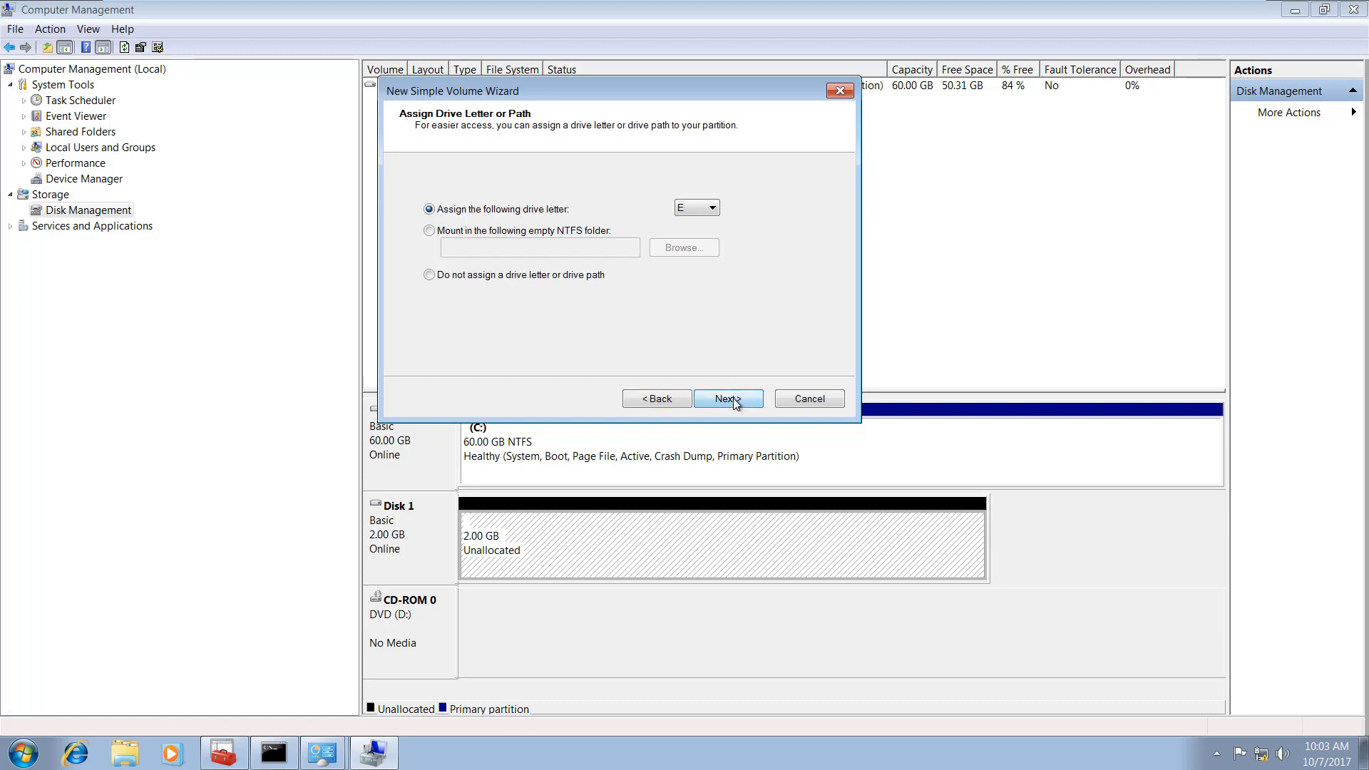
# Step: Assign drive letter E, quick-format the volume as NTFS with the label Cloud, and finish creating it
pyautogui.click(733, 398)
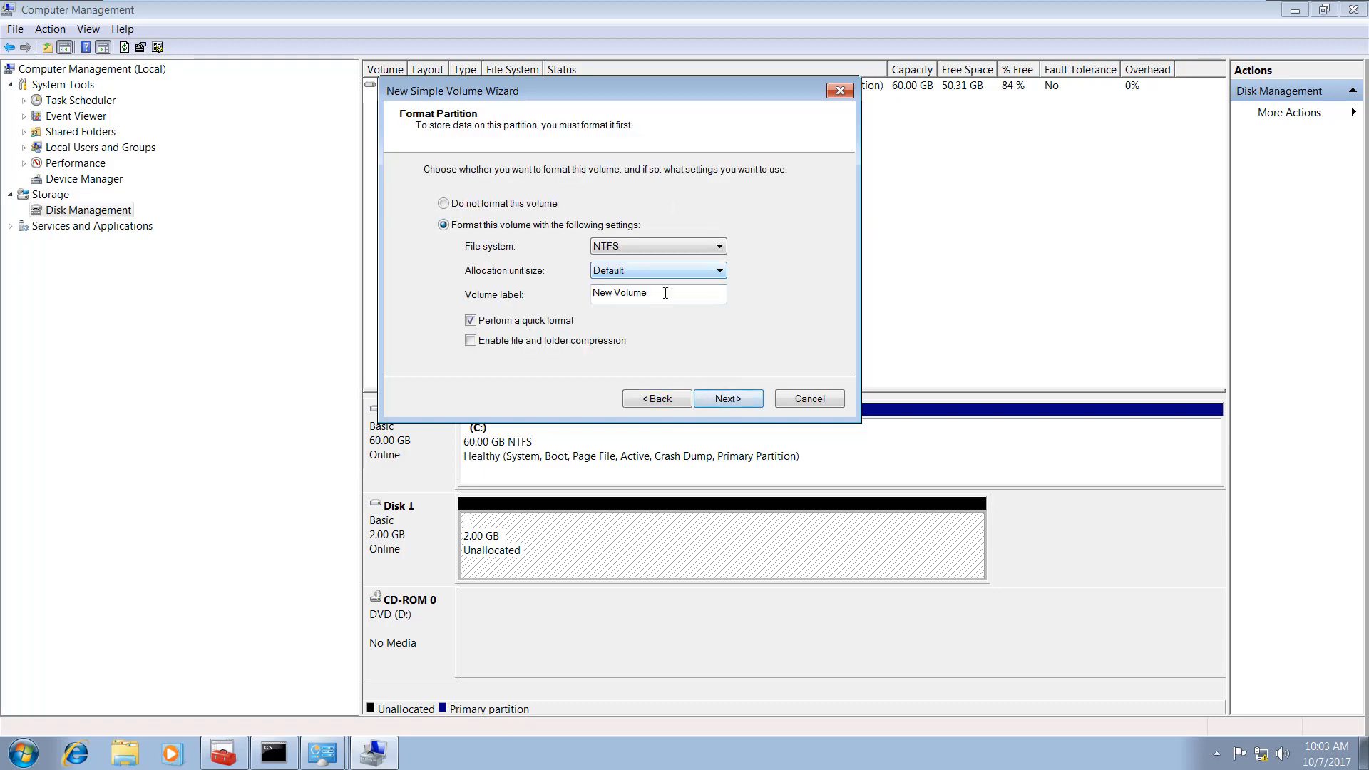
pyautogui.moveTo(666, 293); pyautogui.dragTo(456, 271)
pyautogui.write('Clo')
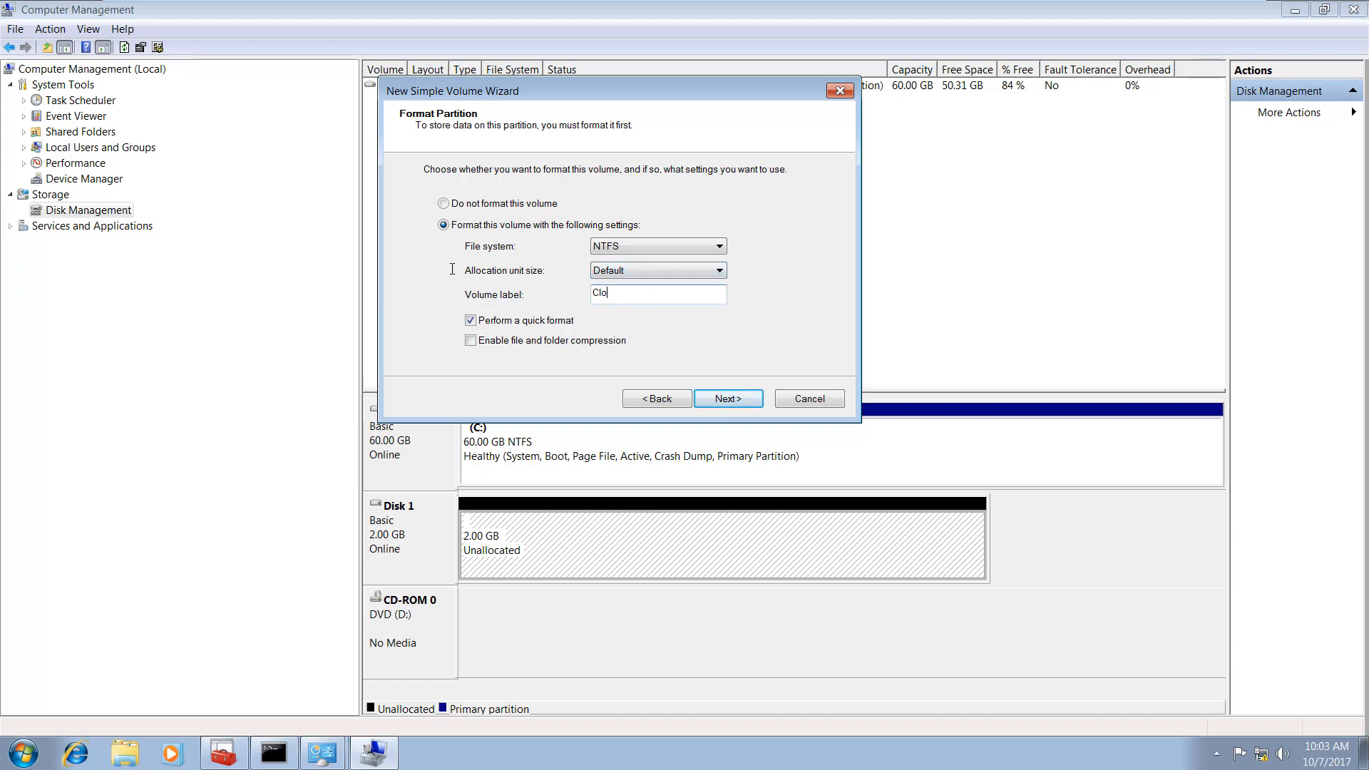
pyautogui.write('ud')
pyautogui.click(736, 403)
pyautogui.click(736, 404)
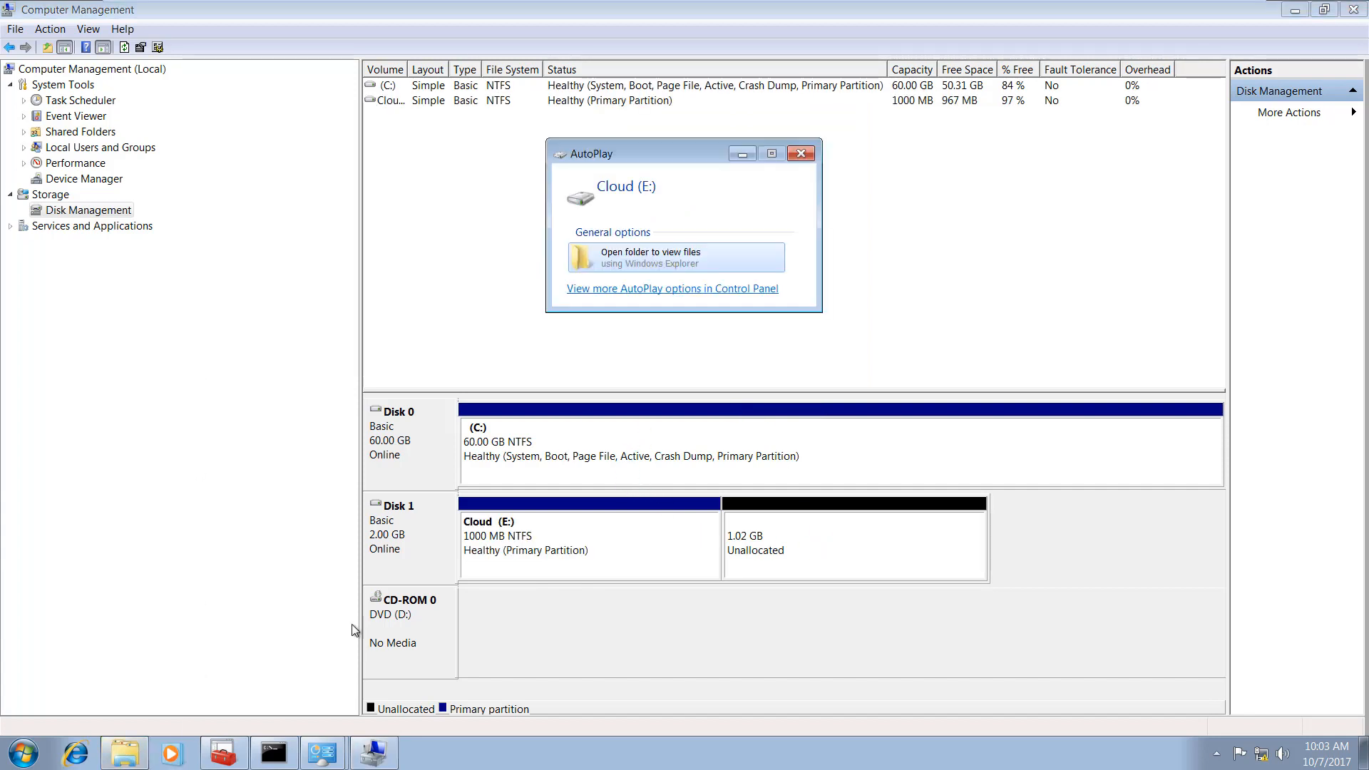
# Step: Check the Cloud (E:) volume among the computer's drives in Windows Explorer and return to the CA virtual machine
pyautogui.click(666, 264)
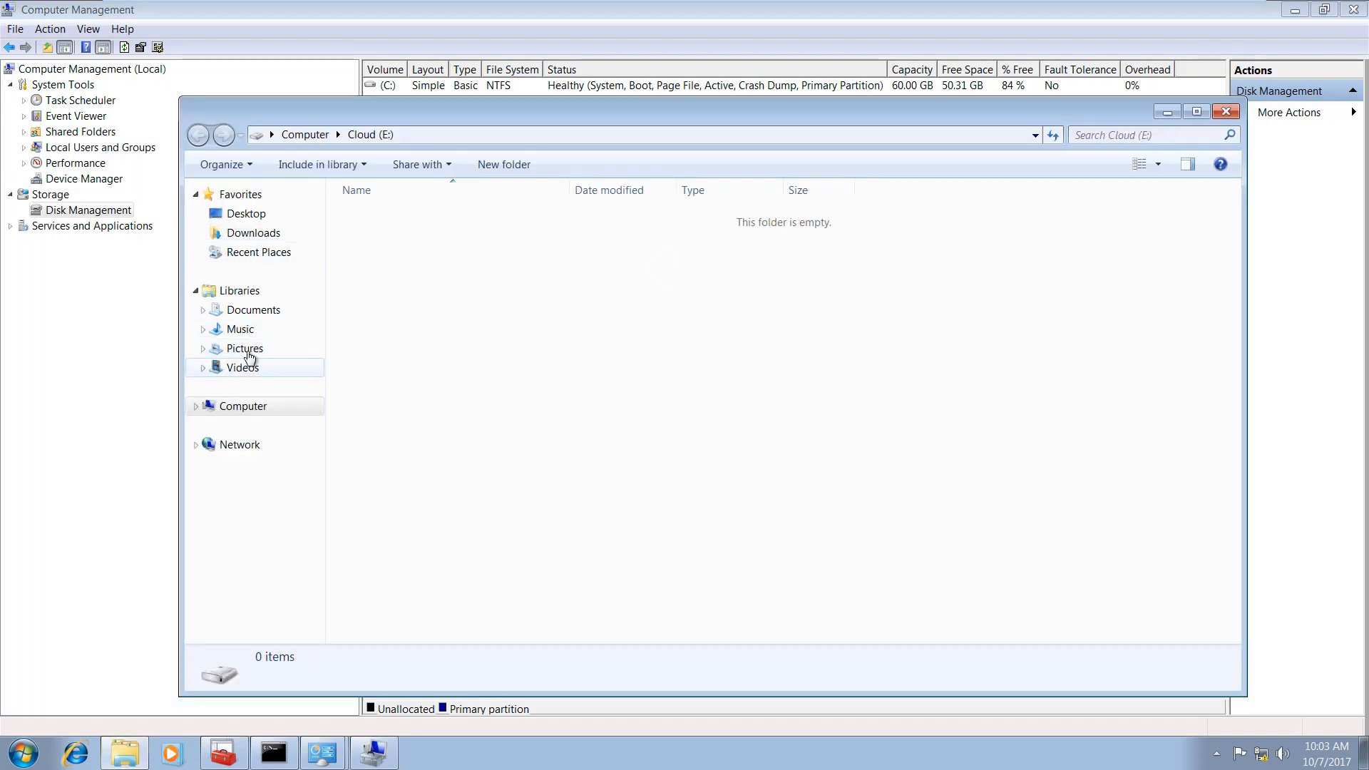
pyautogui.click(241, 406)
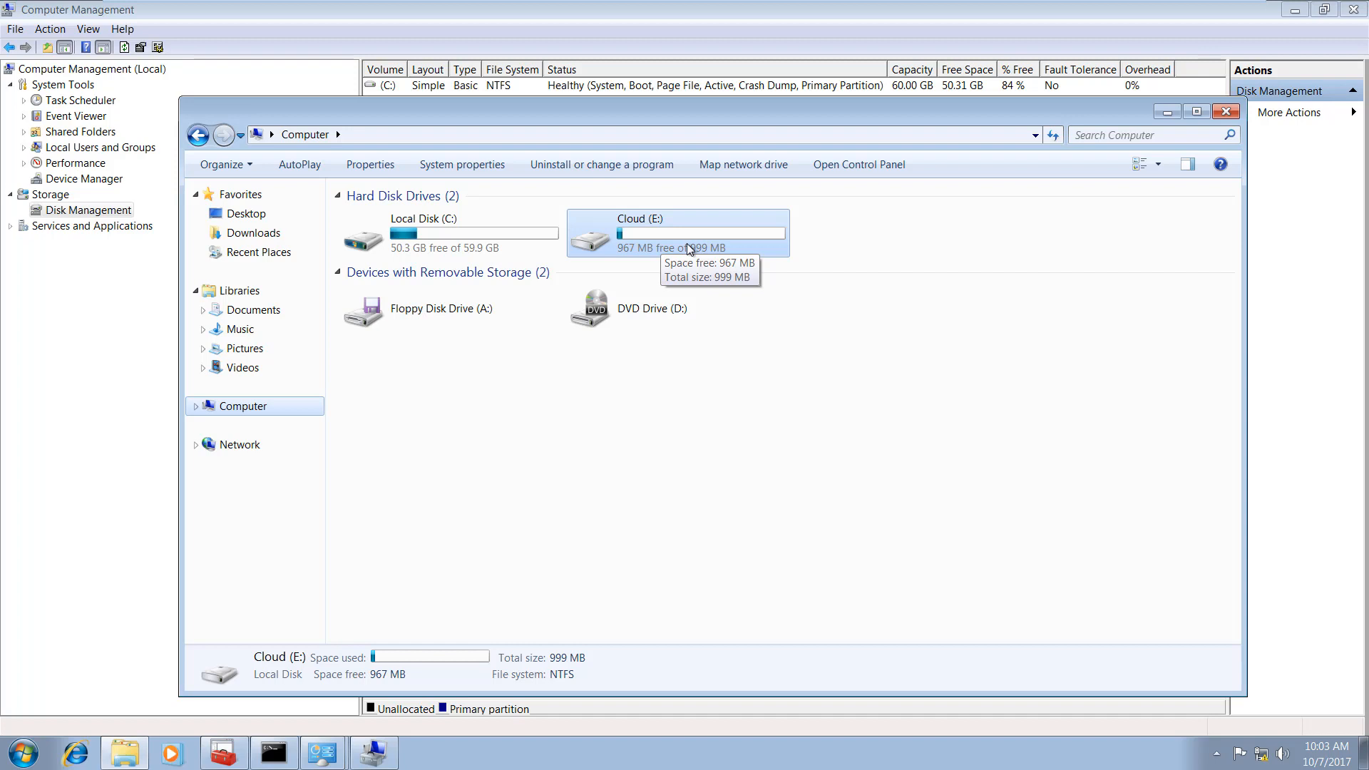
pyautogui.moveTo(956, 6)
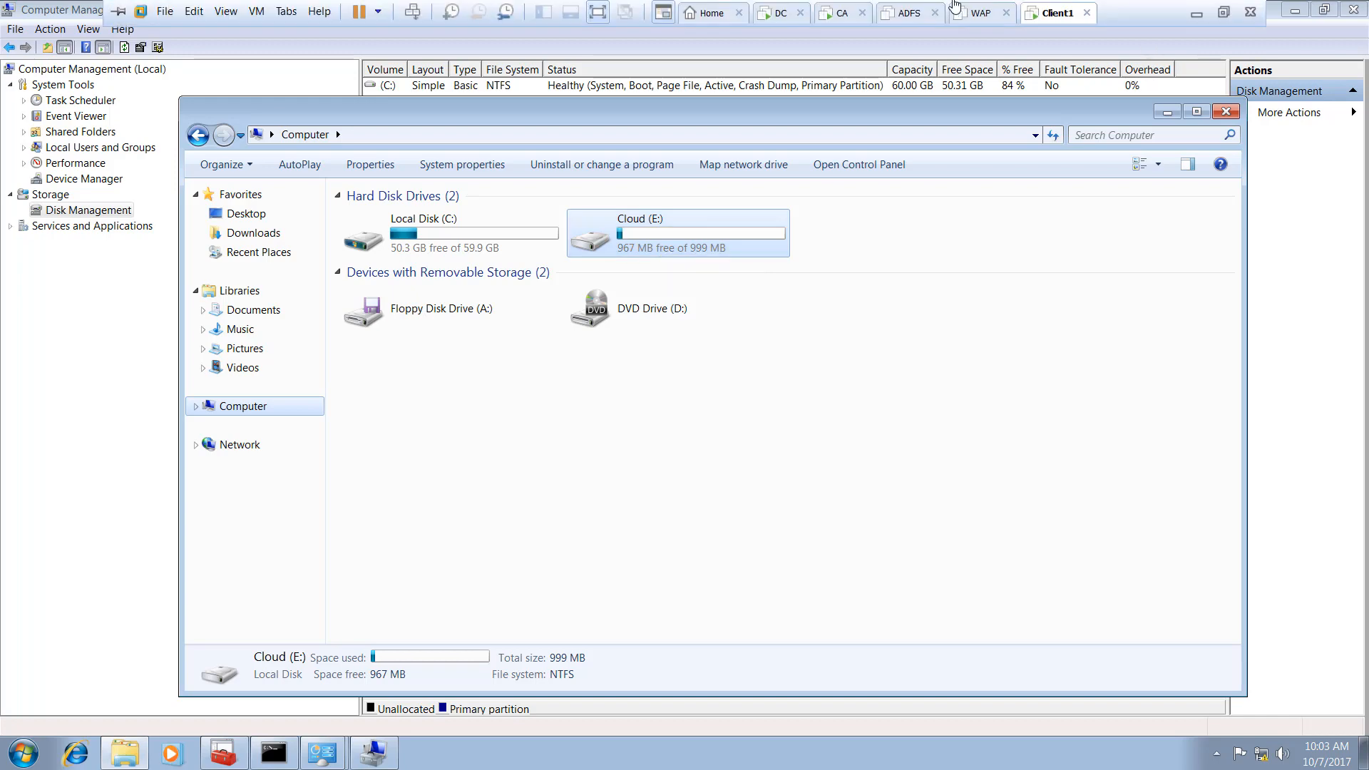
pyautogui.click(833, 14)
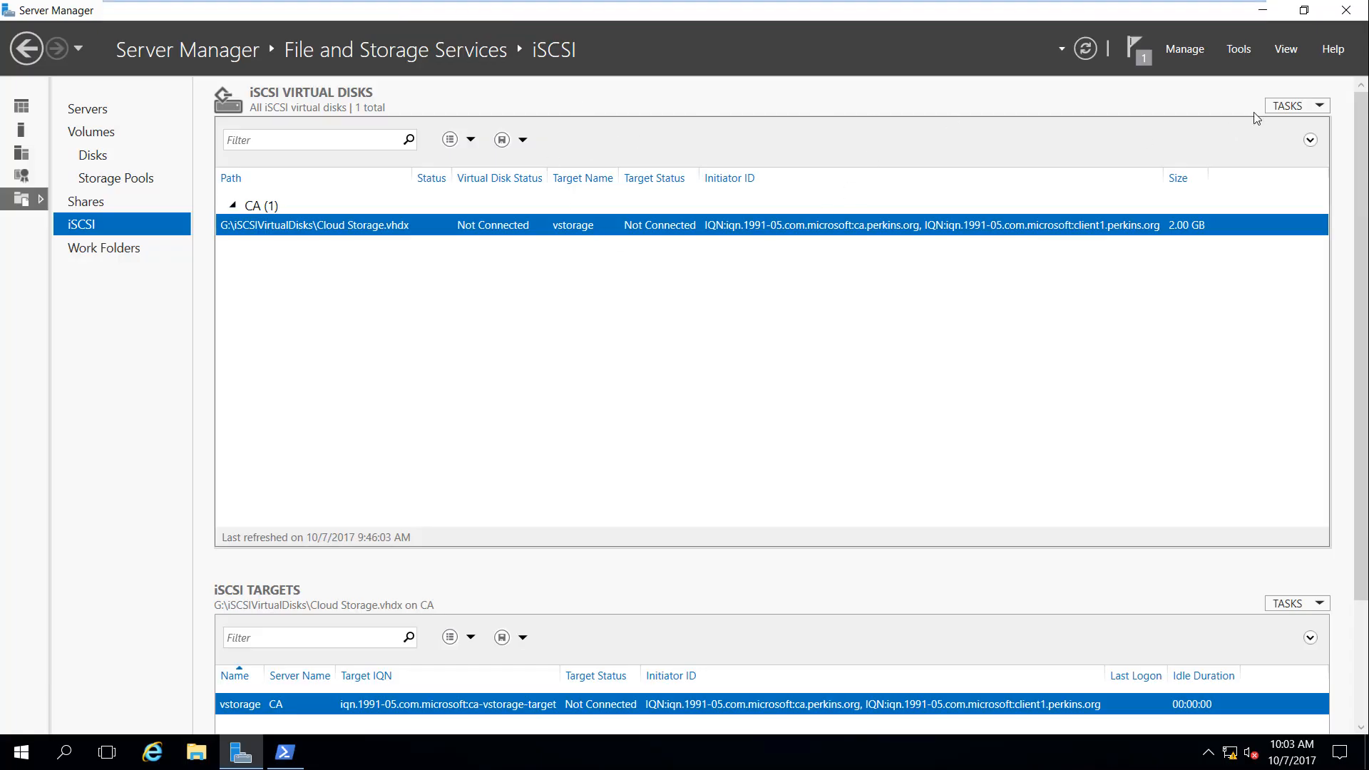